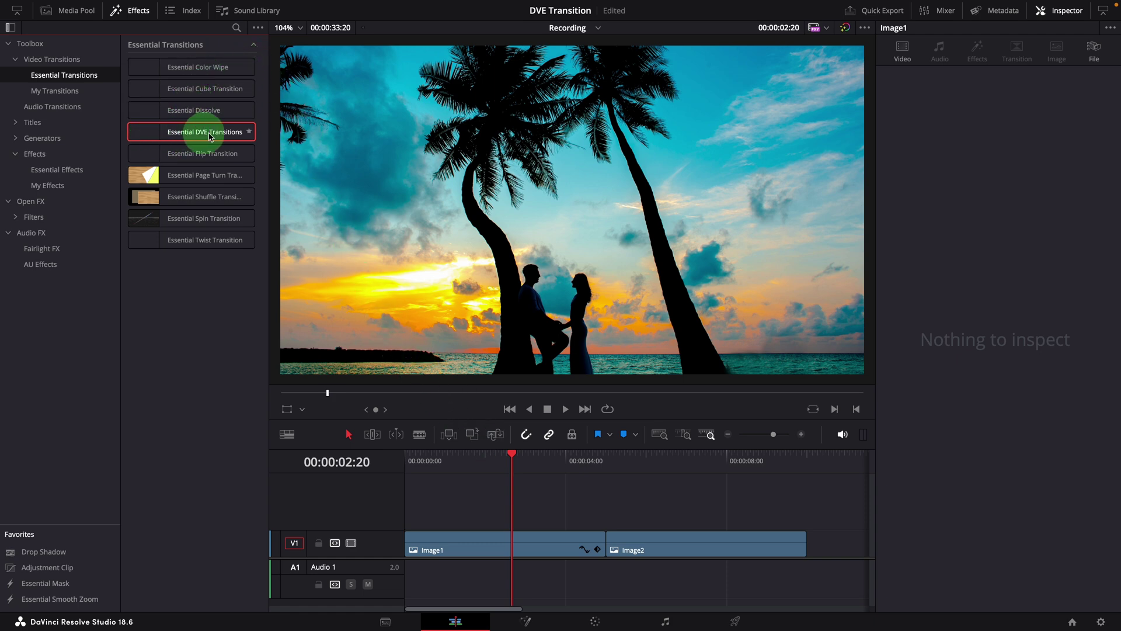
# - Drop Essential DVE Transitions onto the Image1/Image2 cut and play it back
pyautogui.moveTo(171, 133); pyautogui.dragTo(599, 538)
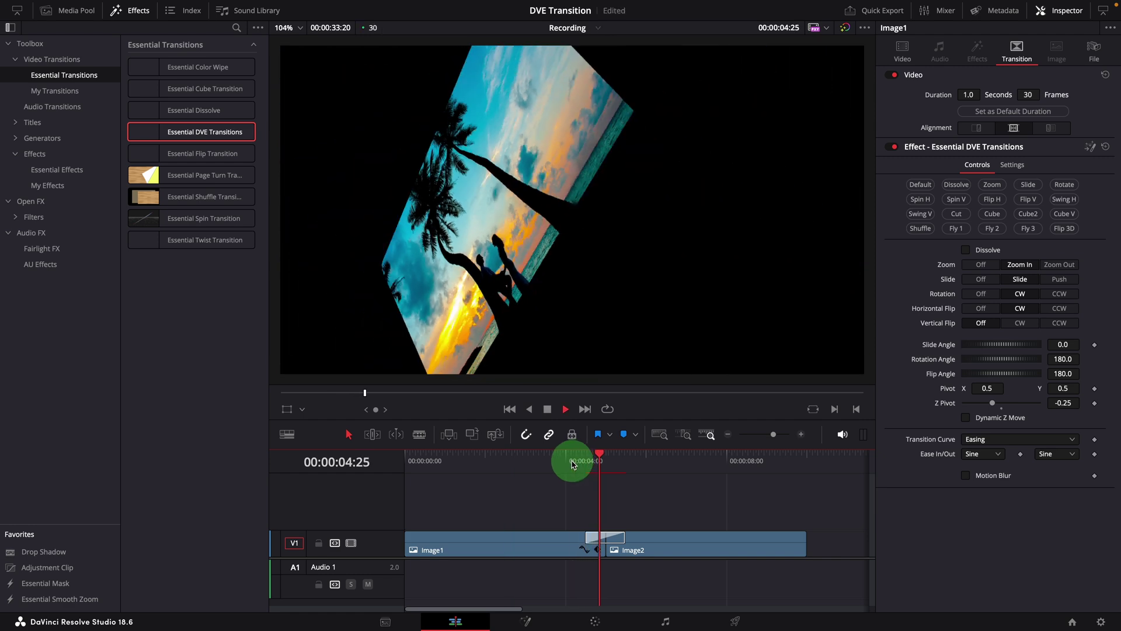
pyautogui.press('space')
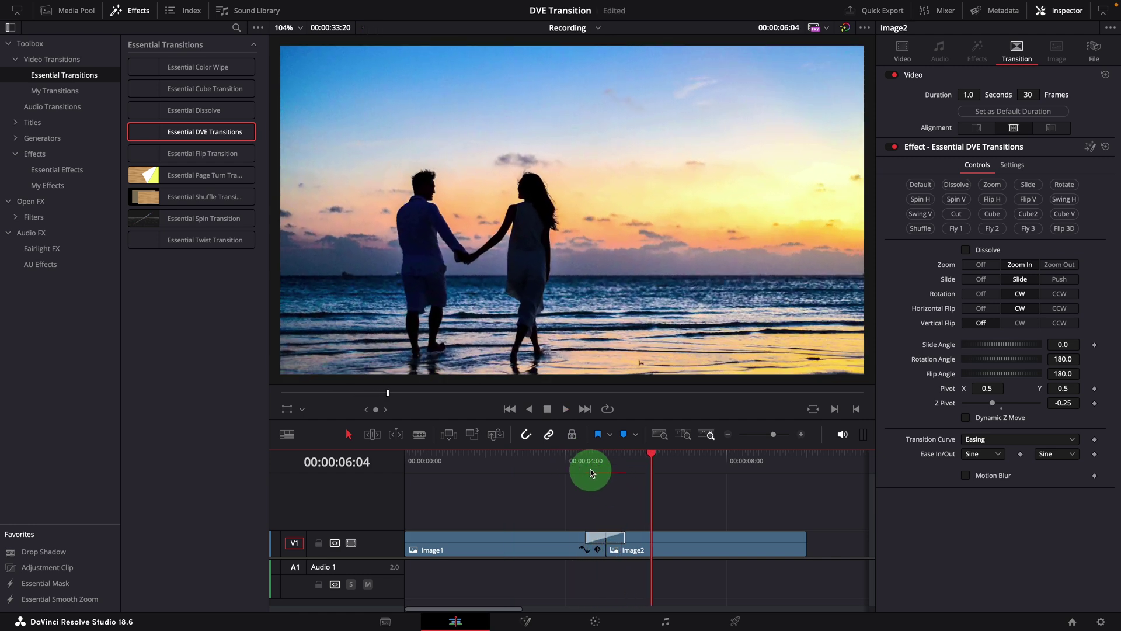
pyautogui.click(589, 467)
pyautogui.click(619, 532)
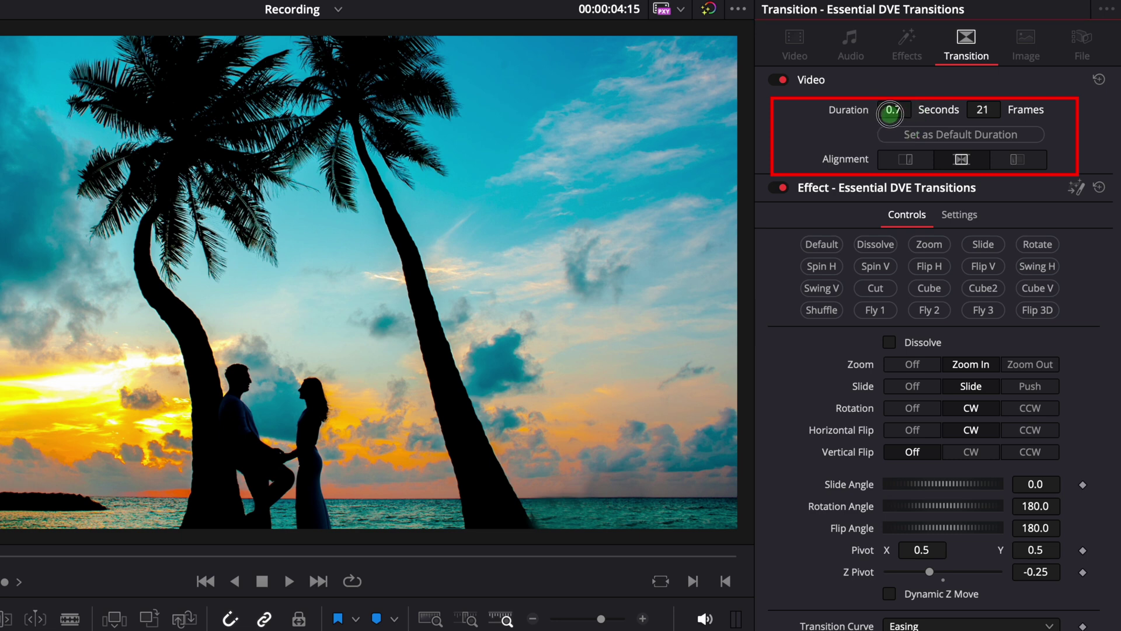
# - Try aligning the transition to each side of the cut, then centre it
pyautogui.click(906, 160)
pyautogui.click(1017, 159)
pyautogui.click(961, 160)
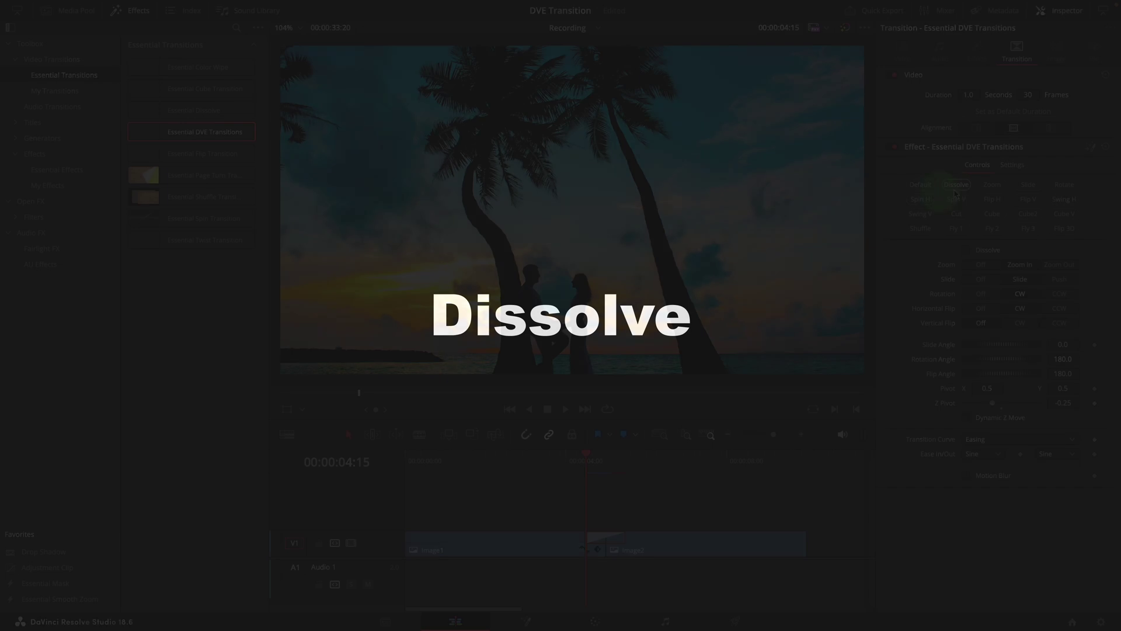
# - Apply the Dissolve preset, then the Zoom preset, and preview the zoom-in dissolve
pyautogui.click(956, 186)
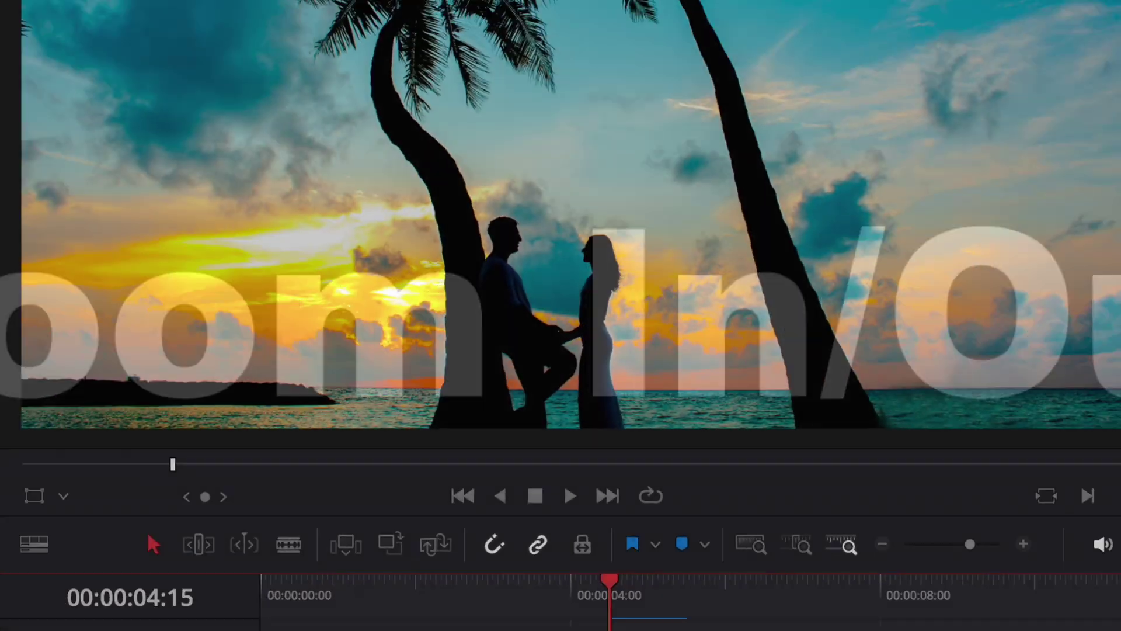
pyautogui.click(998, 185)
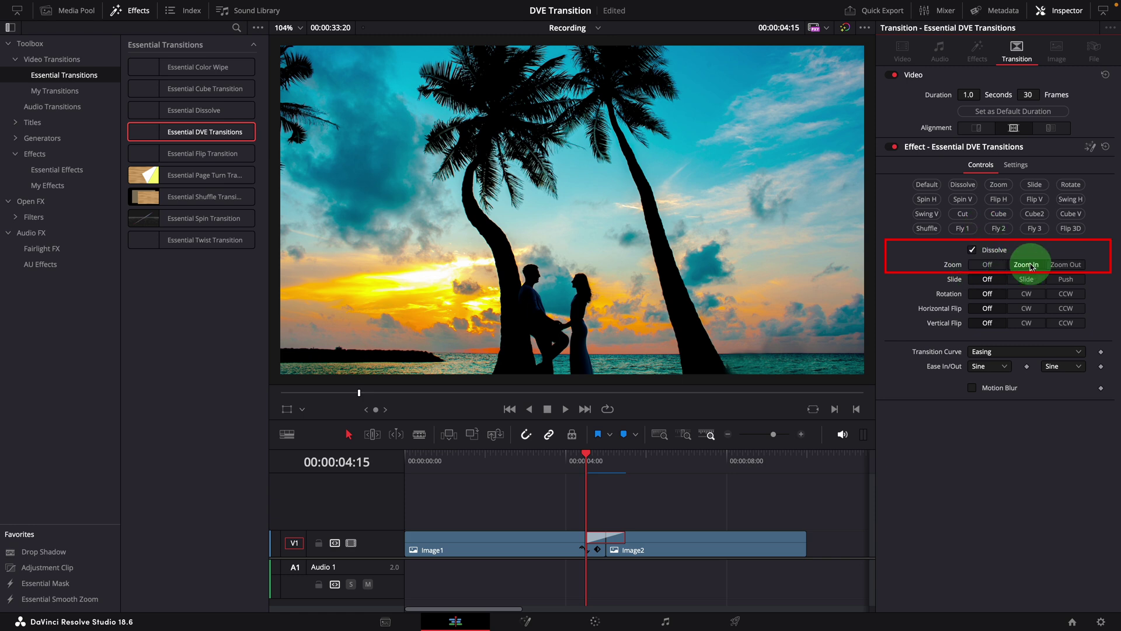
pyautogui.click(591, 481)
pyautogui.press('space')
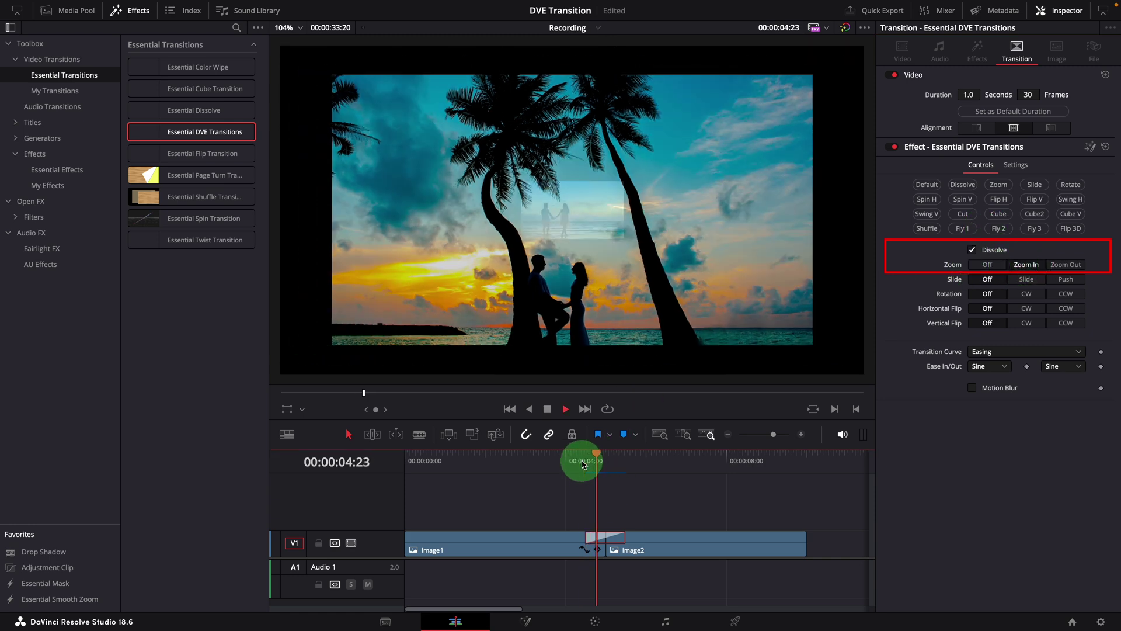
pyautogui.click(576, 459)
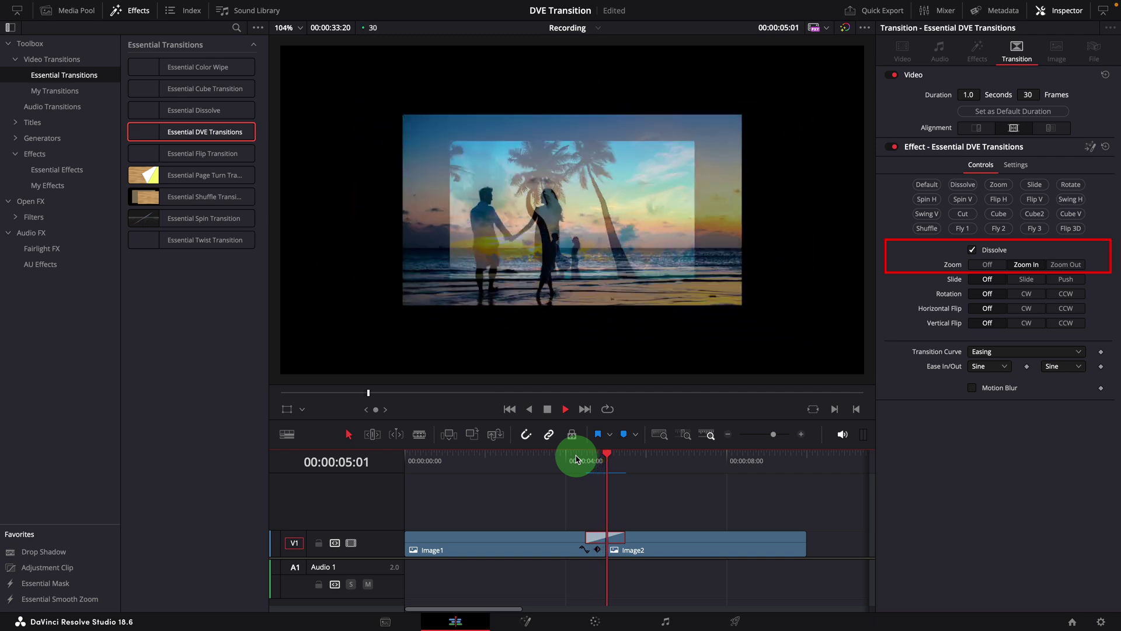
pyautogui.click(586, 459)
# - Switch the transition's Zoom direction to Zoom Out and preview it
pyautogui.click(615, 542)
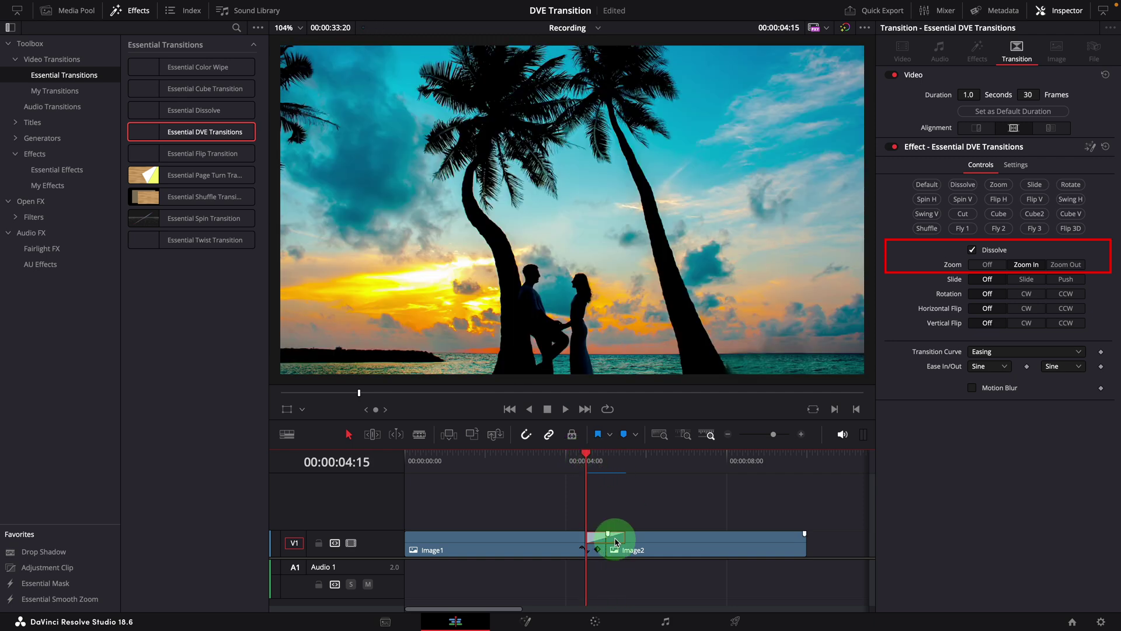
pyautogui.click(1066, 266)
pyautogui.press('space')
pyautogui.press('space')
pyautogui.press('space')
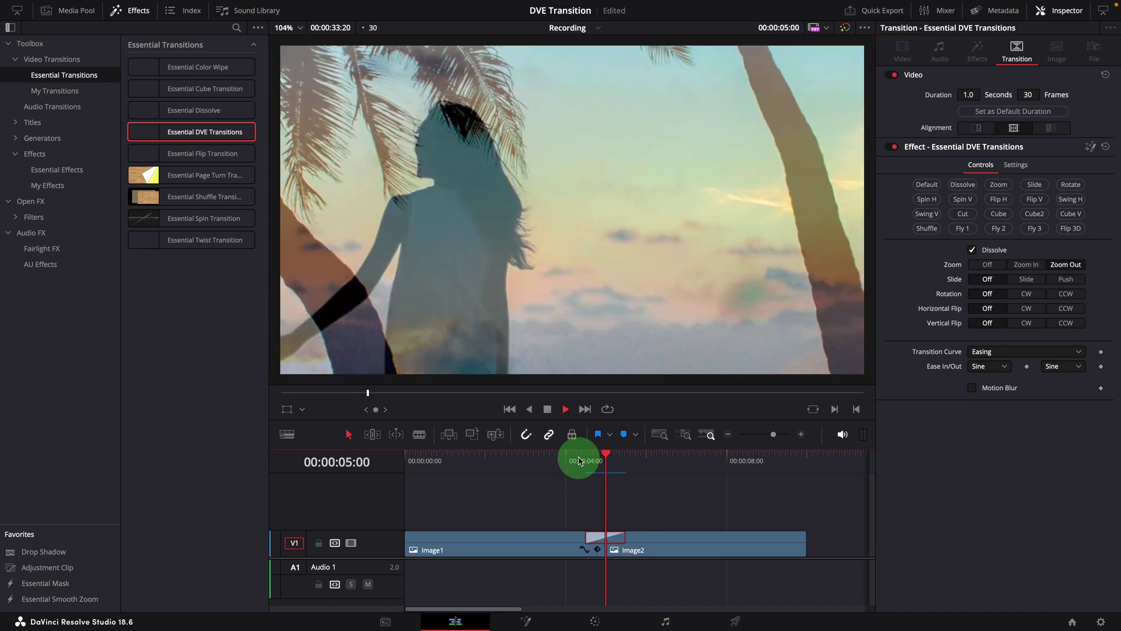
pyautogui.press('space')
pyautogui.press('space')
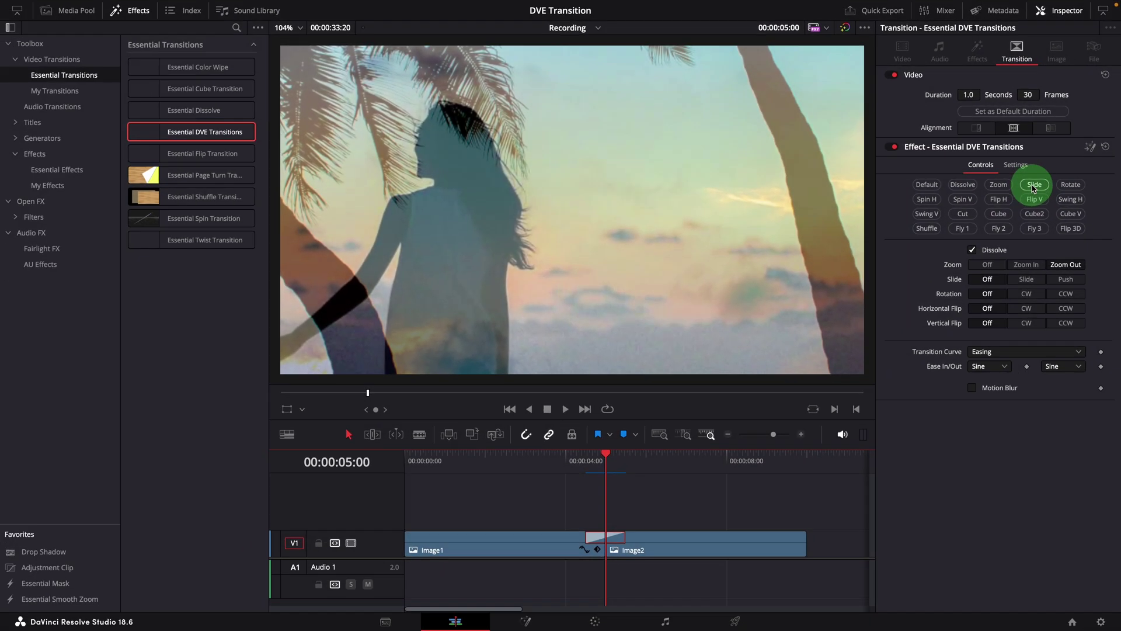
# - Apply the Slide preset to the transition and preview the slide
pyautogui.click(1022, 192)
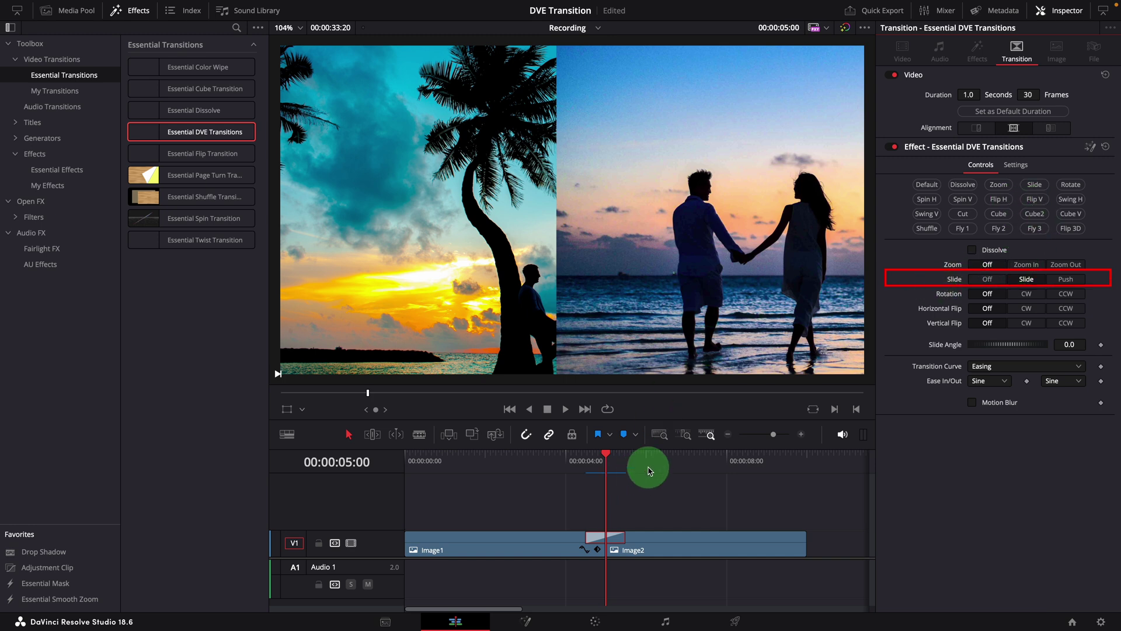
pyautogui.click(582, 460)
pyautogui.press('space')
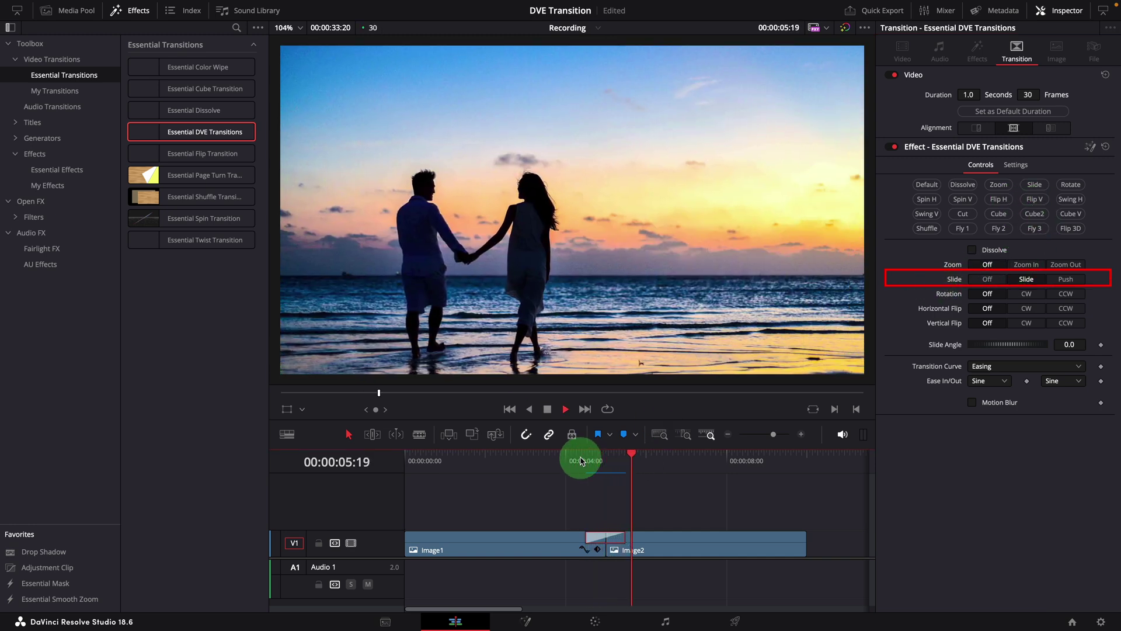
pyautogui.click(582, 461)
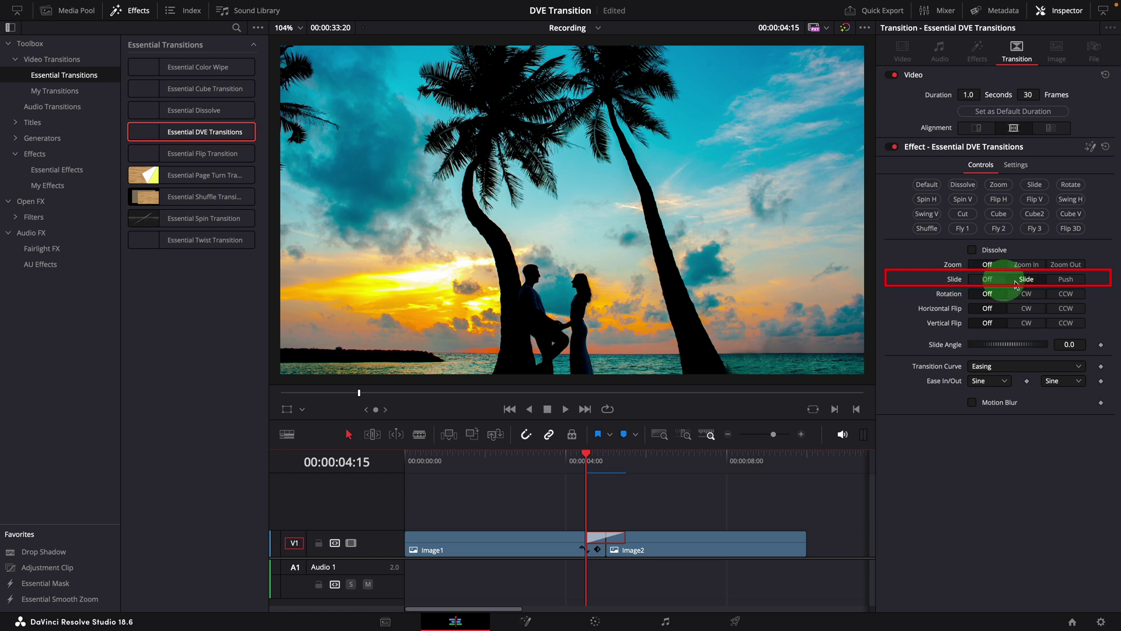
# - Change the Slide Angle away from zero and preview the angled slide
pyautogui.click(991, 347)
pyautogui.click(658, 501)
pyautogui.press('space')
pyautogui.click(575, 453)
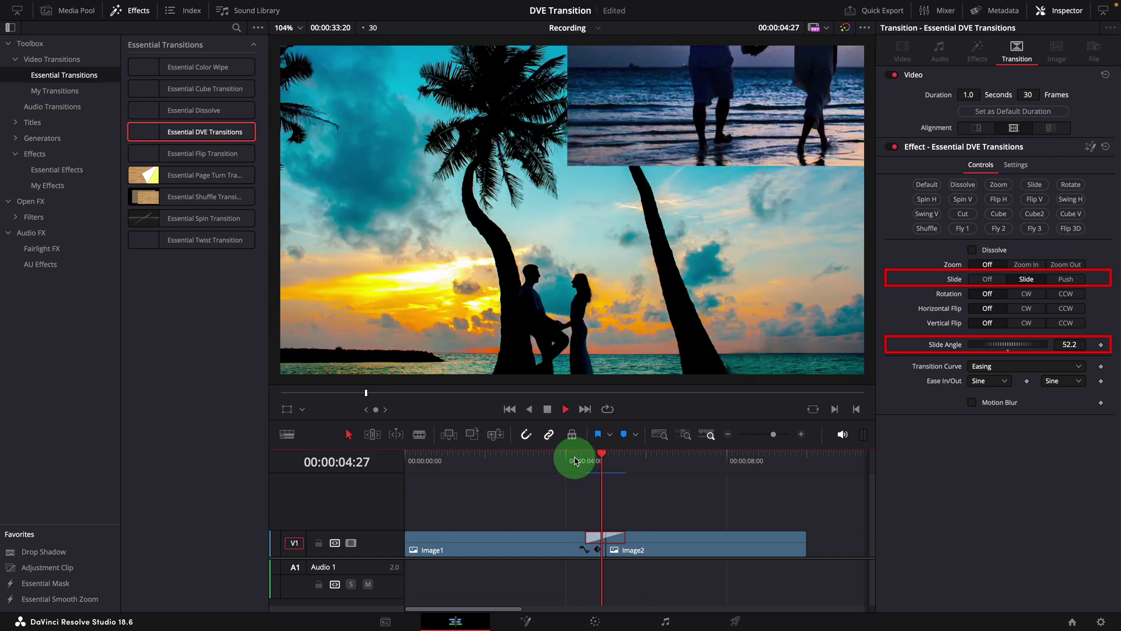
pyautogui.click(615, 495)
pyautogui.press('space')
# - Enter a Slide Angle of -90 and preview the resulting slide
pyautogui.click(1071, 344)
pyautogui.click(1022, 428)
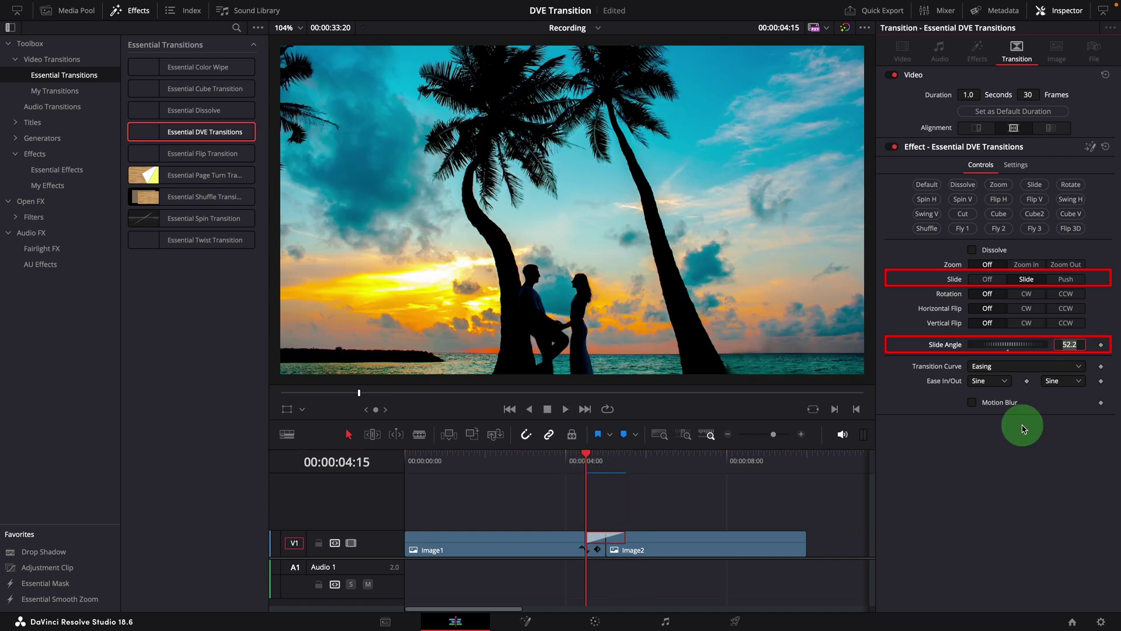
pyautogui.click(580, 461)
pyautogui.press('space')
pyautogui.press('space')
pyautogui.click(586, 460)
pyautogui.click(1069, 344)
pyautogui.click(1117, 357)
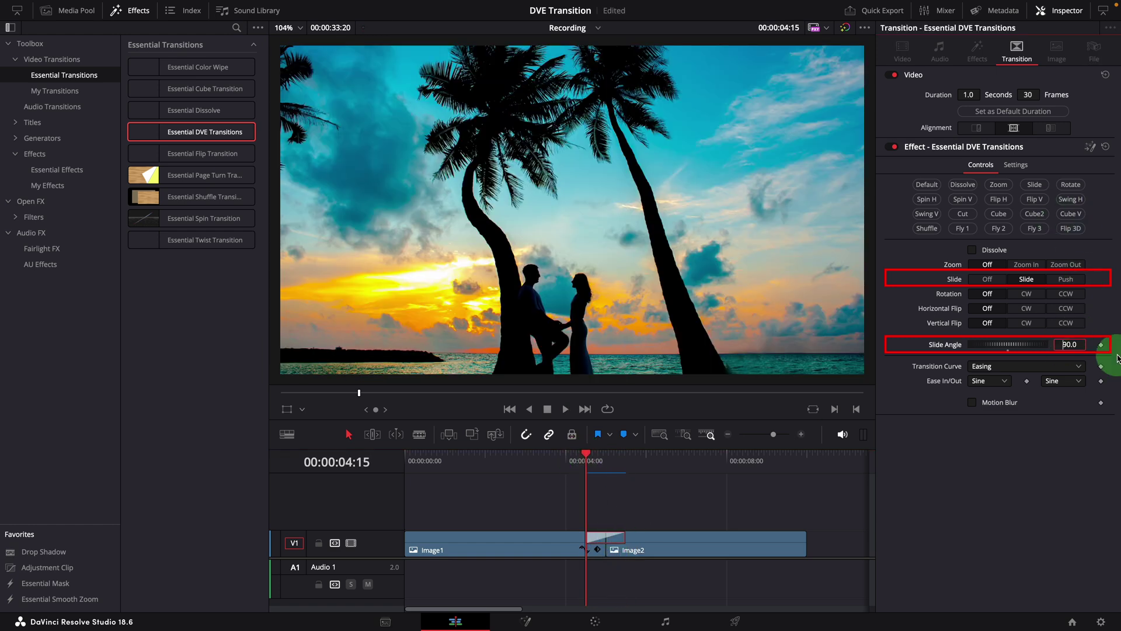
pyautogui.click(568, 474)
pyautogui.press('space')
pyautogui.click(581, 460)
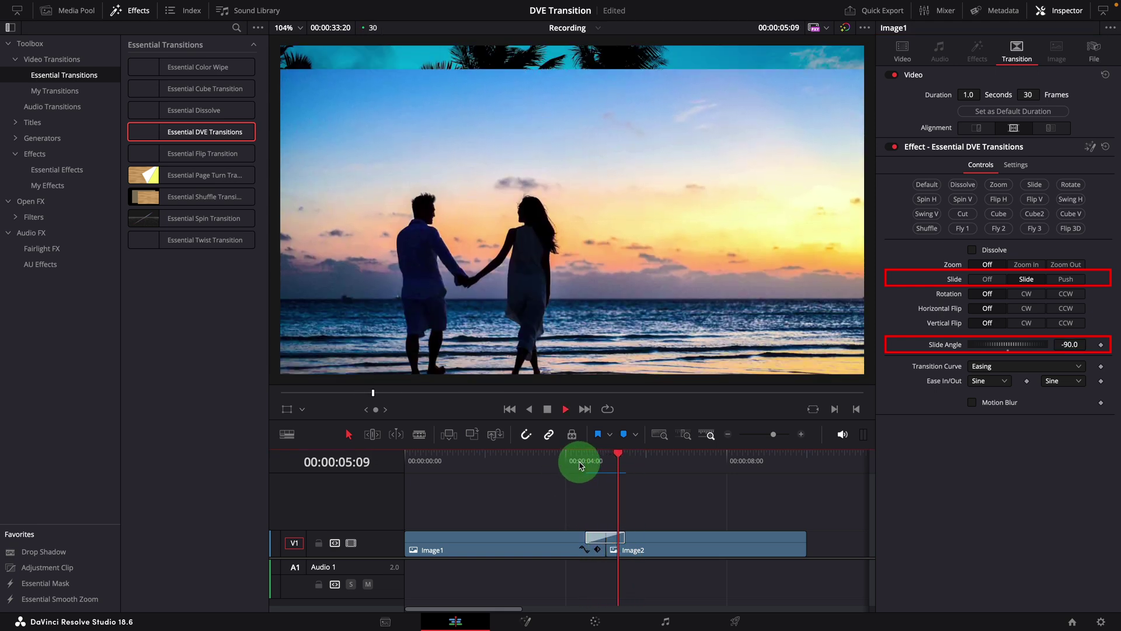
pyautogui.click(580, 461)
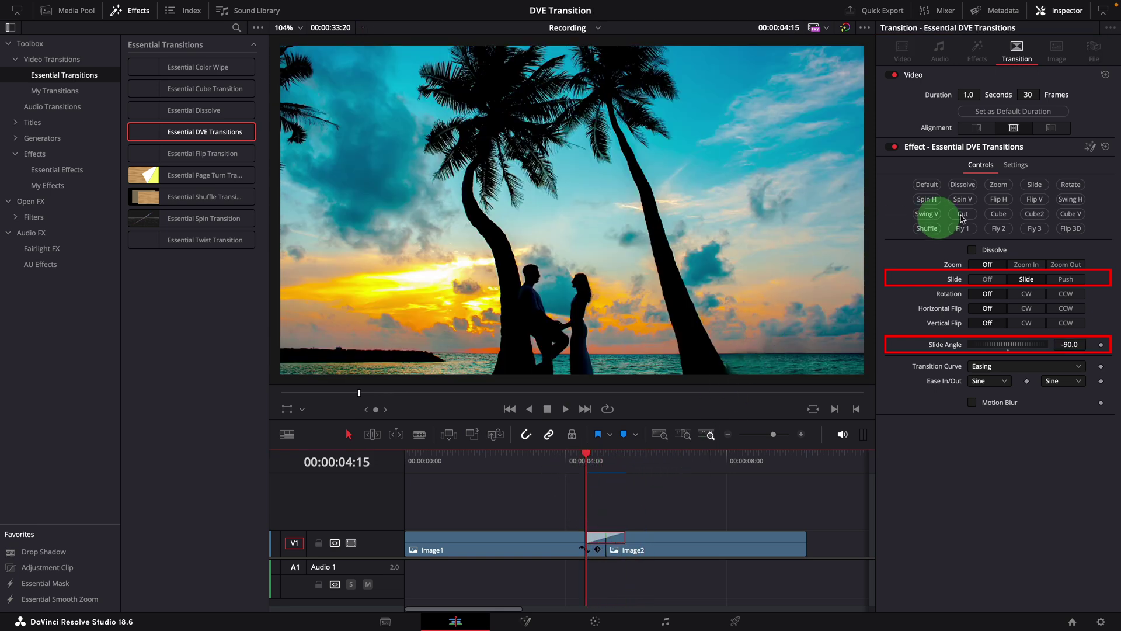
# - Switch Slide to Push and preview the push at a -35.2 angle
pyautogui.click(1065, 279)
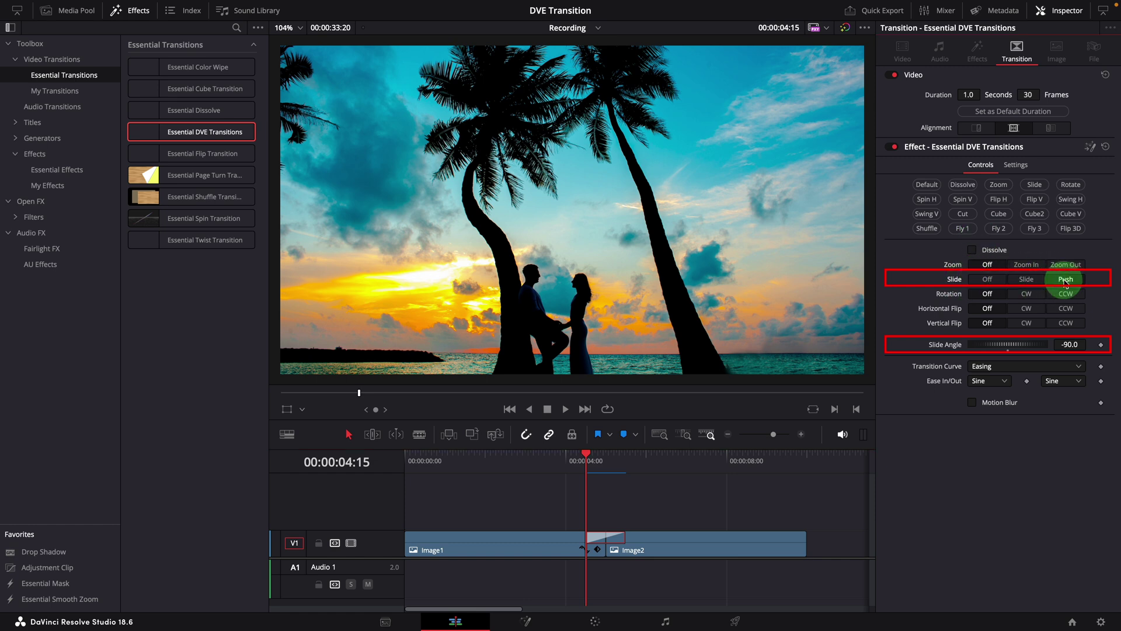
pyautogui.click(601, 488)
pyautogui.press('space')
pyautogui.click(582, 461)
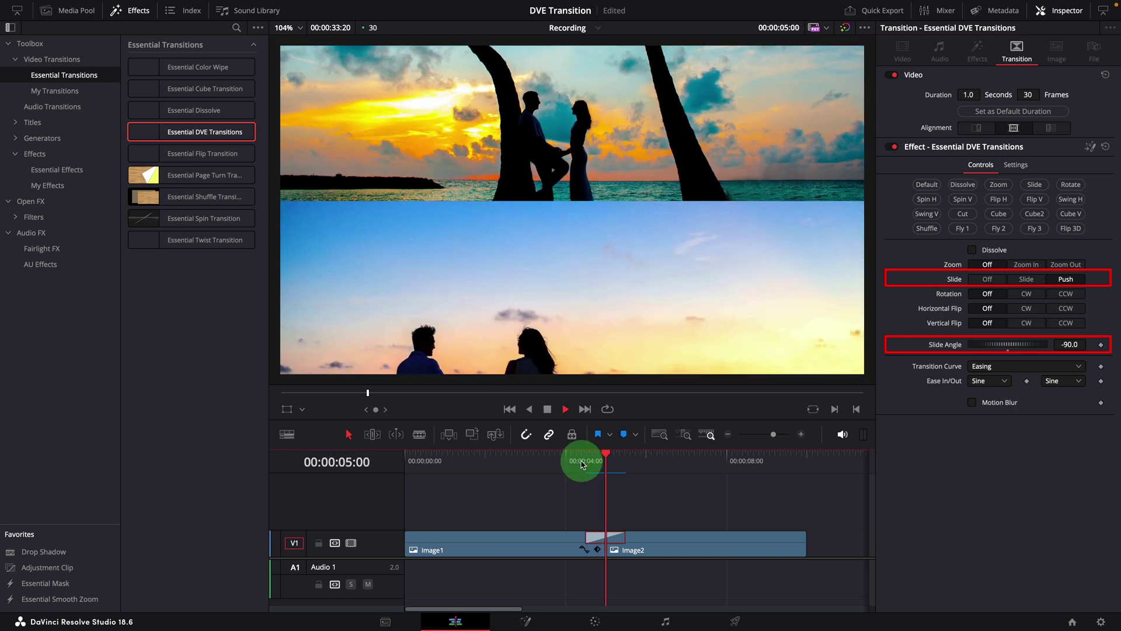
pyautogui.click(597, 462)
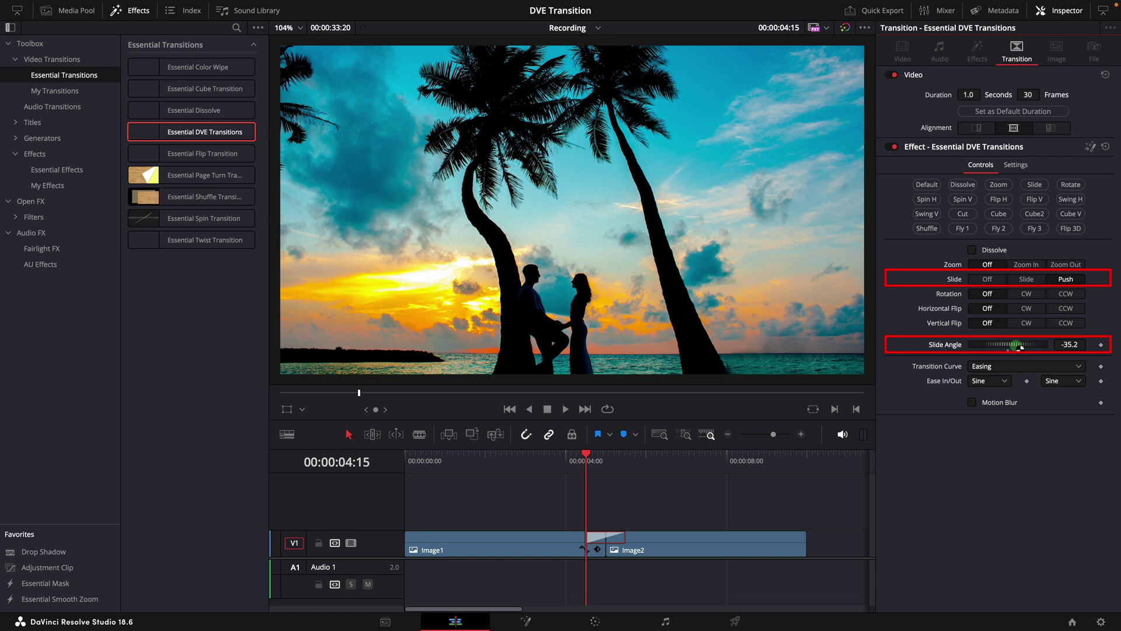
pyautogui.press('space')
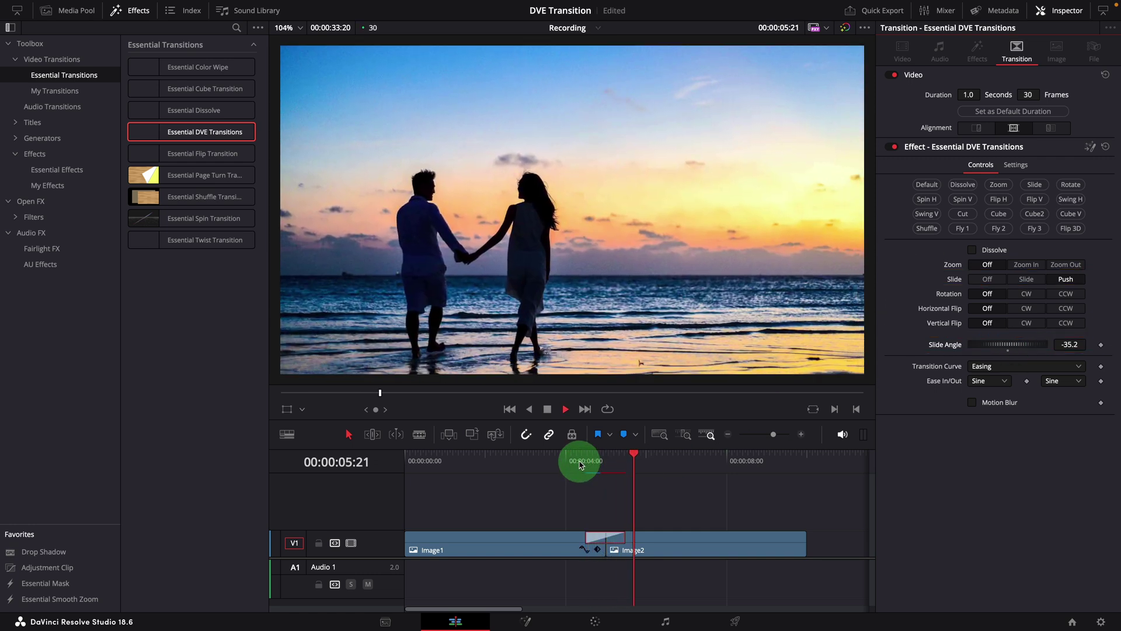
pyautogui.click(581, 464)
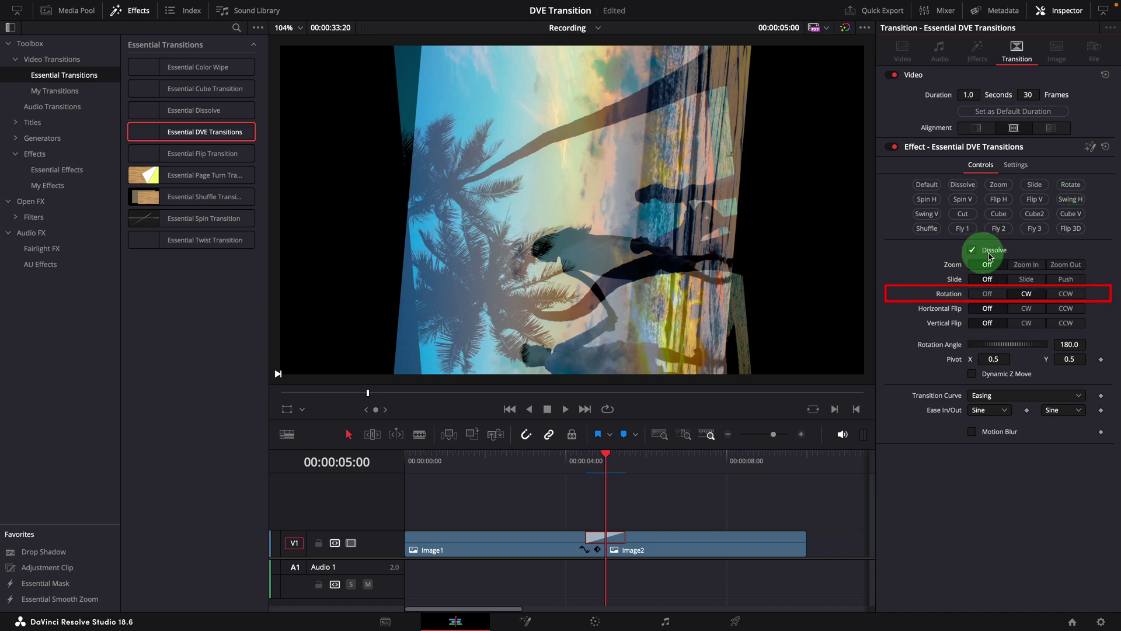
# - Preview the rotating transition, including a version with a smaller rotation
pyautogui.click(585, 466)
pyautogui.press('space')
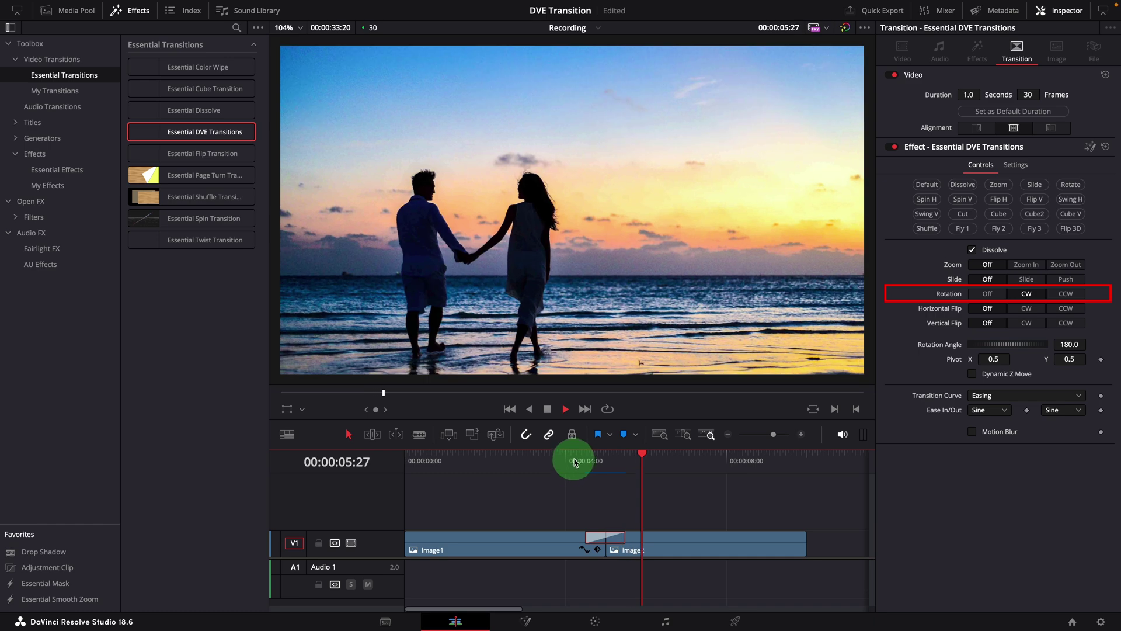
pyautogui.click(581, 457)
pyautogui.press('space')
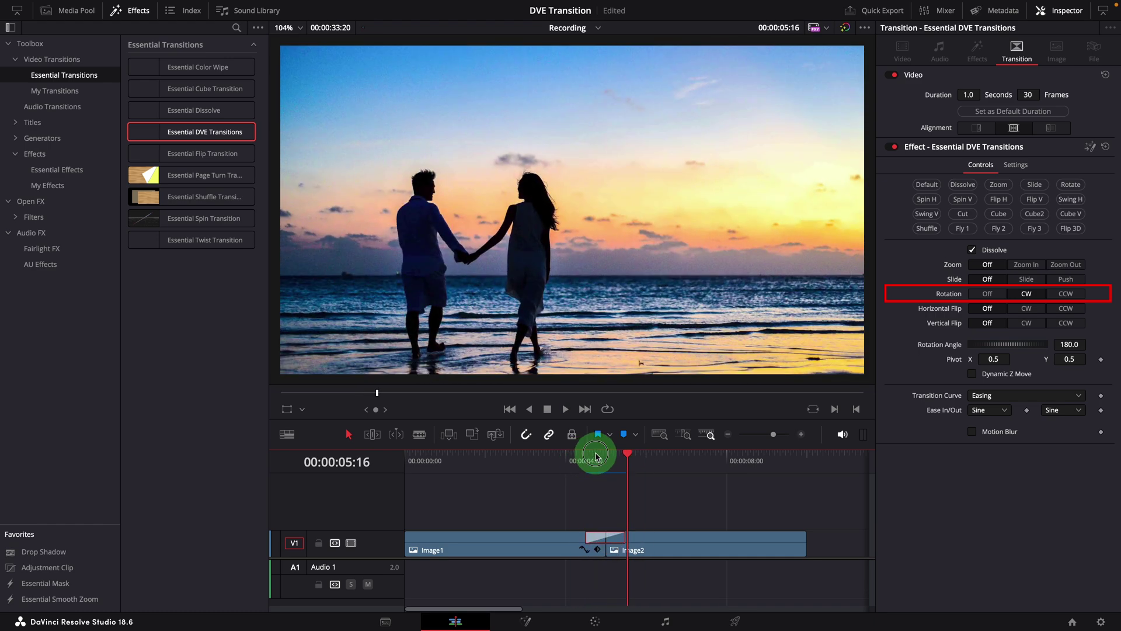
pyautogui.click(586, 458)
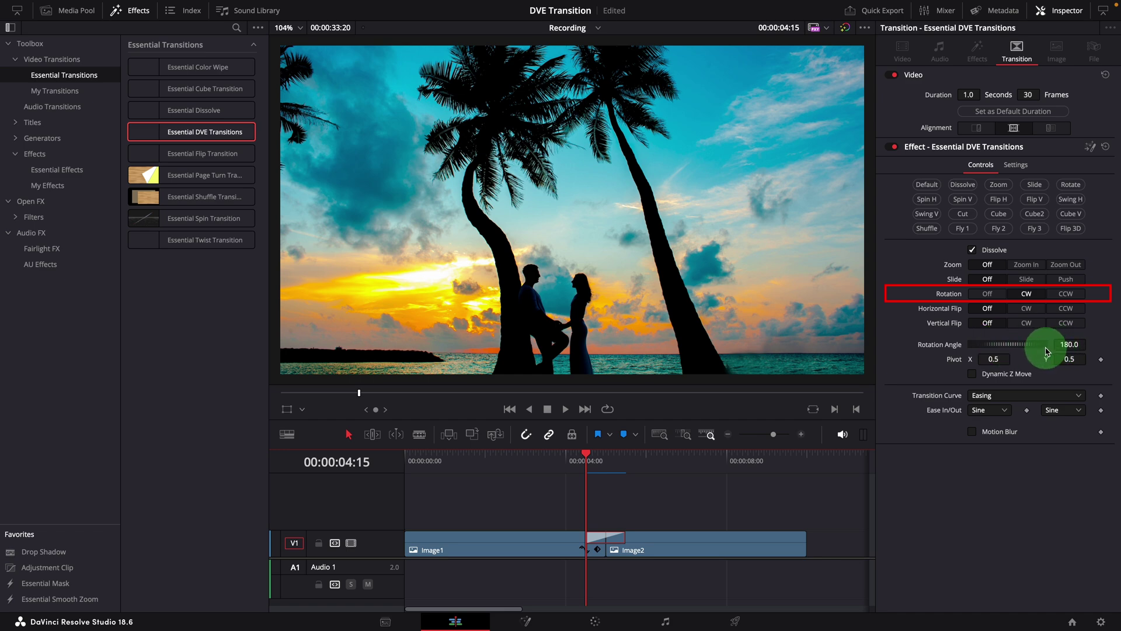
pyautogui.click(573, 464)
pyautogui.press('space')
pyautogui.click(585, 460)
pyautogui.click(586, 460)
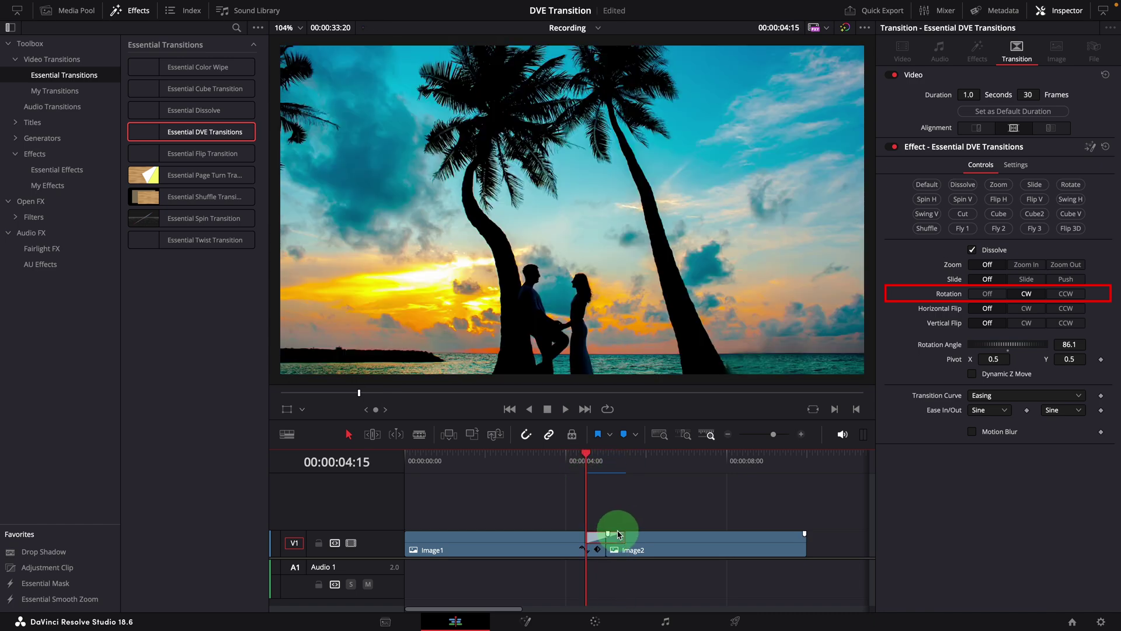
# - Reset the rotation angle to 180 and preview the spin
pyautogui.doubleClick(947, 344)
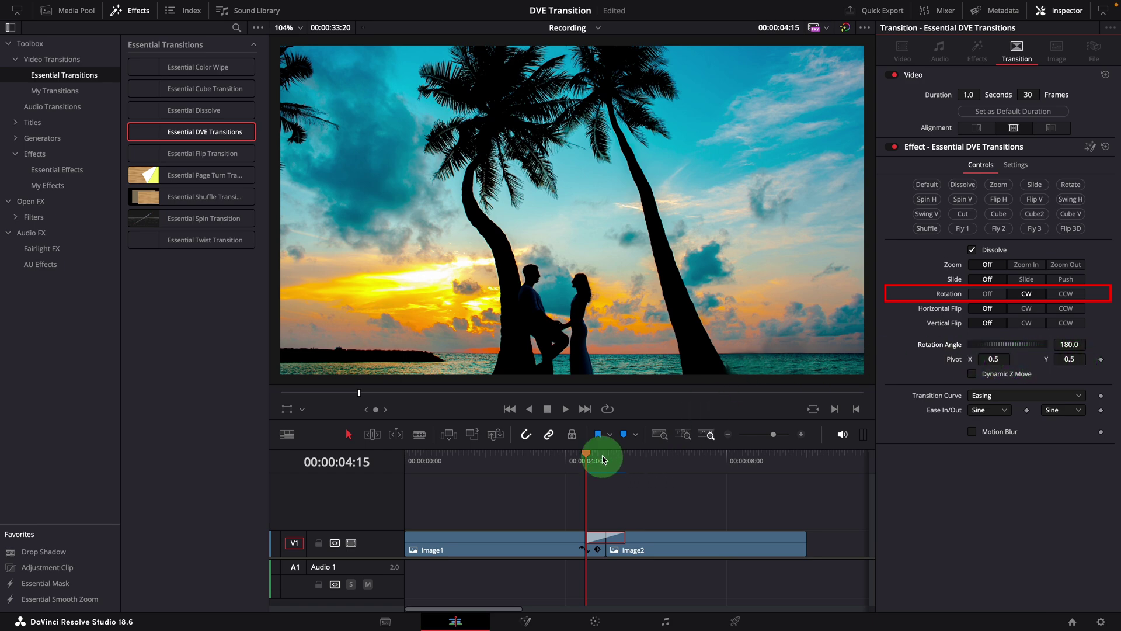
pyautogui.press('space')
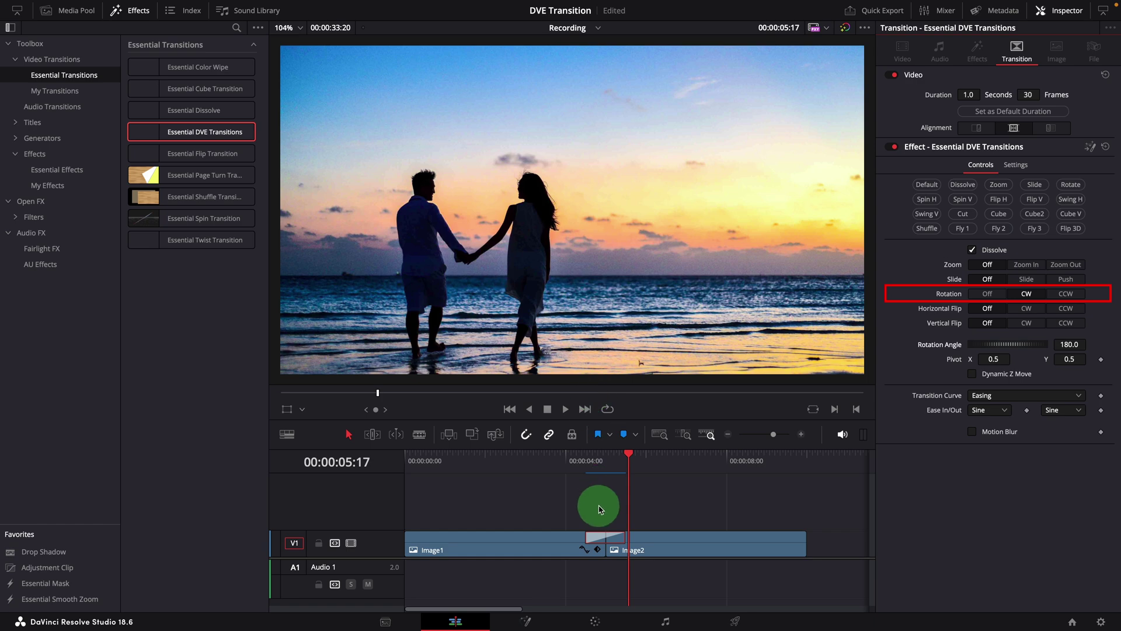
pyautogui.click(587, 462)
pyautogui.press('space')
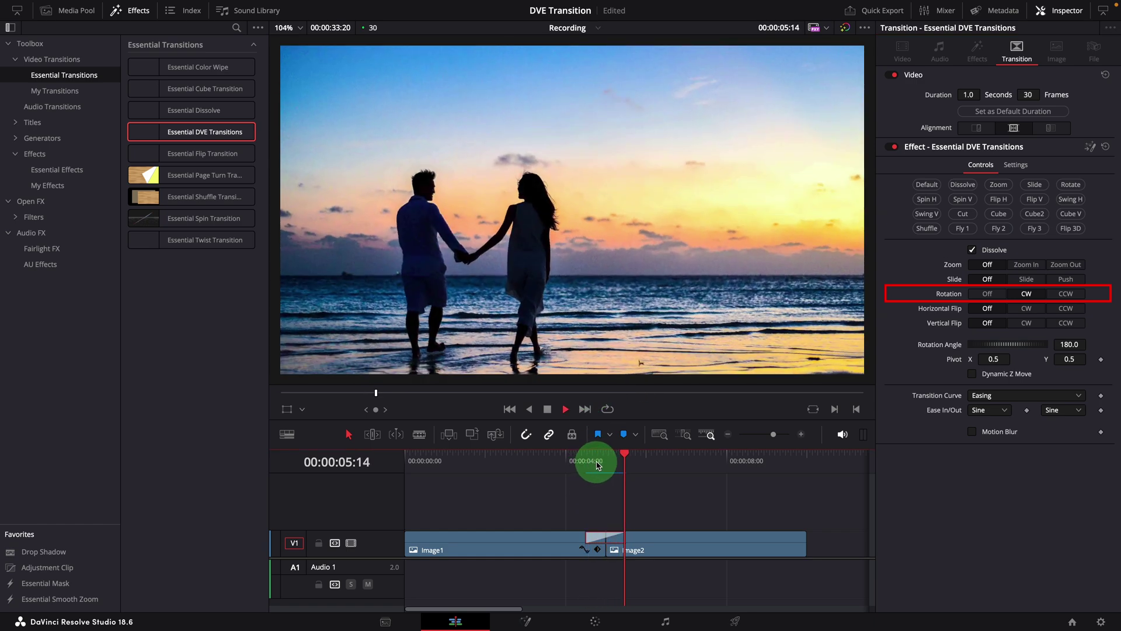
pyautogui.click(605, 460)
# - Shift the rotation pivot left to X 0.279 and preview the off-centre spin
pyautogui.moveTo(994, 358); pyautogui.dragTo(873, 377)
pyautogui.click(576, 462)
pyautogui.press('space')
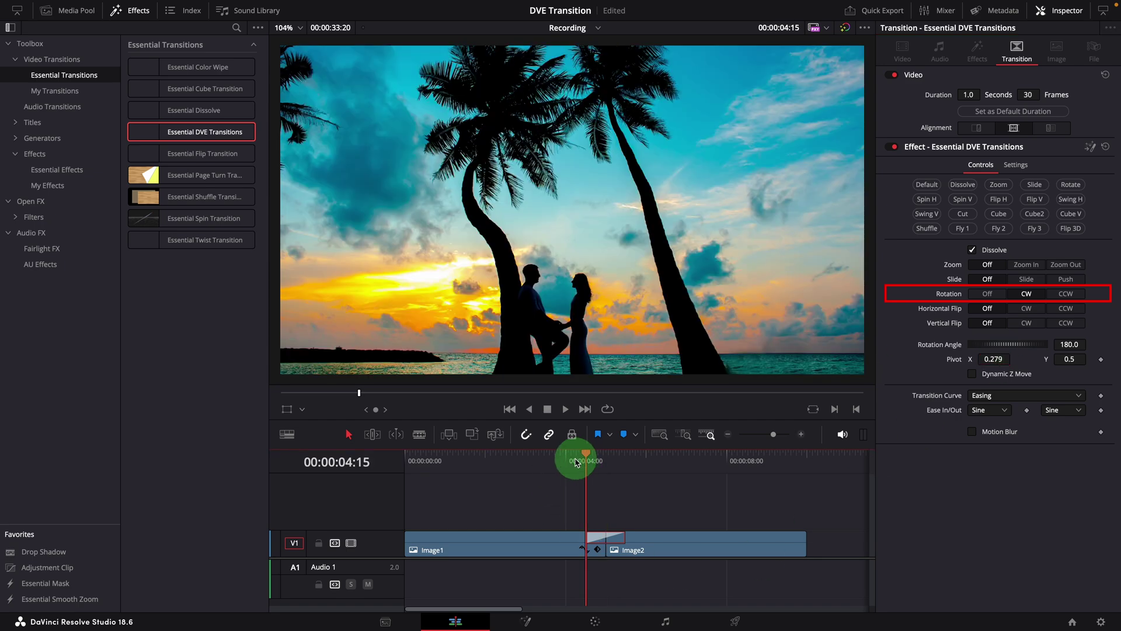
pyautogui.click(576, 461)
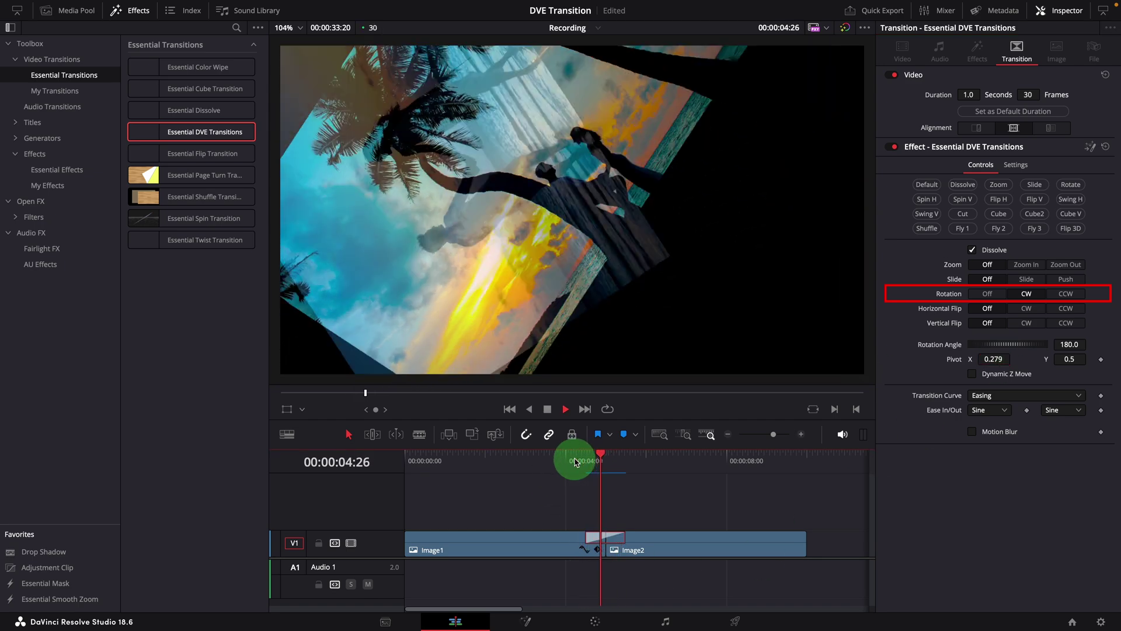
pyautogui.click(598, 460)
pyautogui.press('space')
pyautogui.click(988, 461)
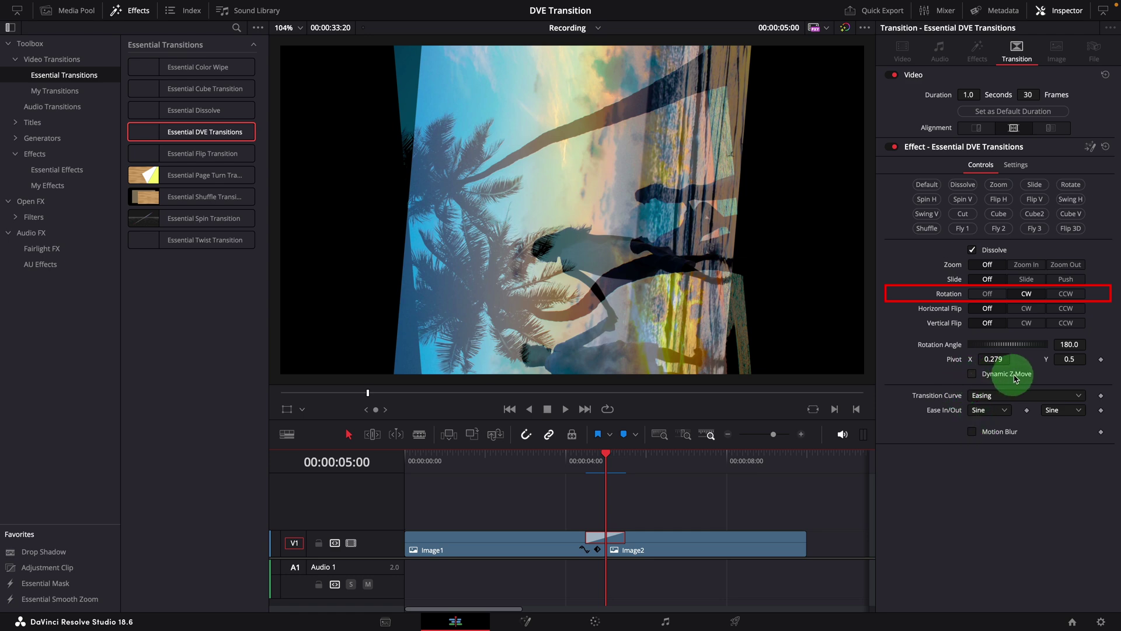
# - Turn on Dynamic Z Move and preview the spin with depth motion
pyautogui.click(973, 375)
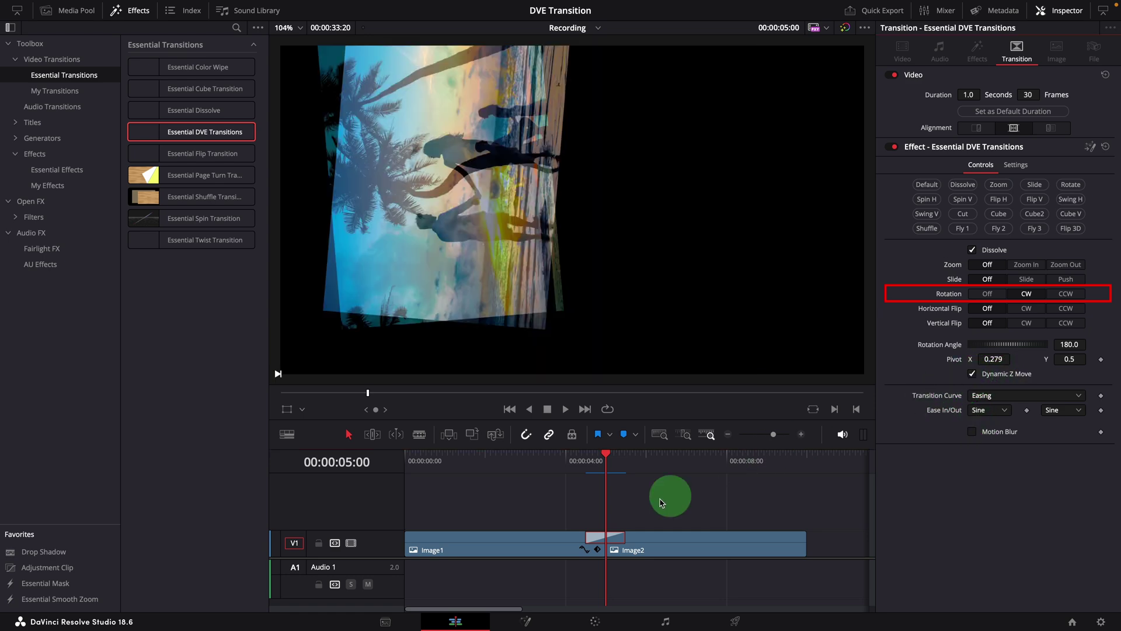
pyautogui.click(582, 460)
pyautogui.press('space')
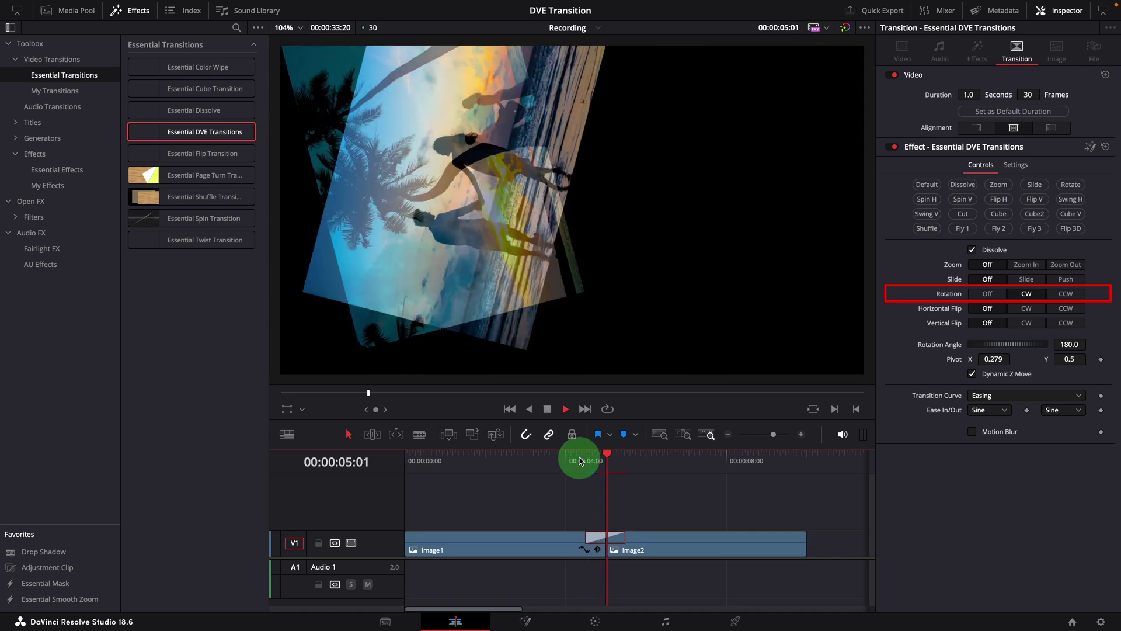
pyautogui.click(582, 460)
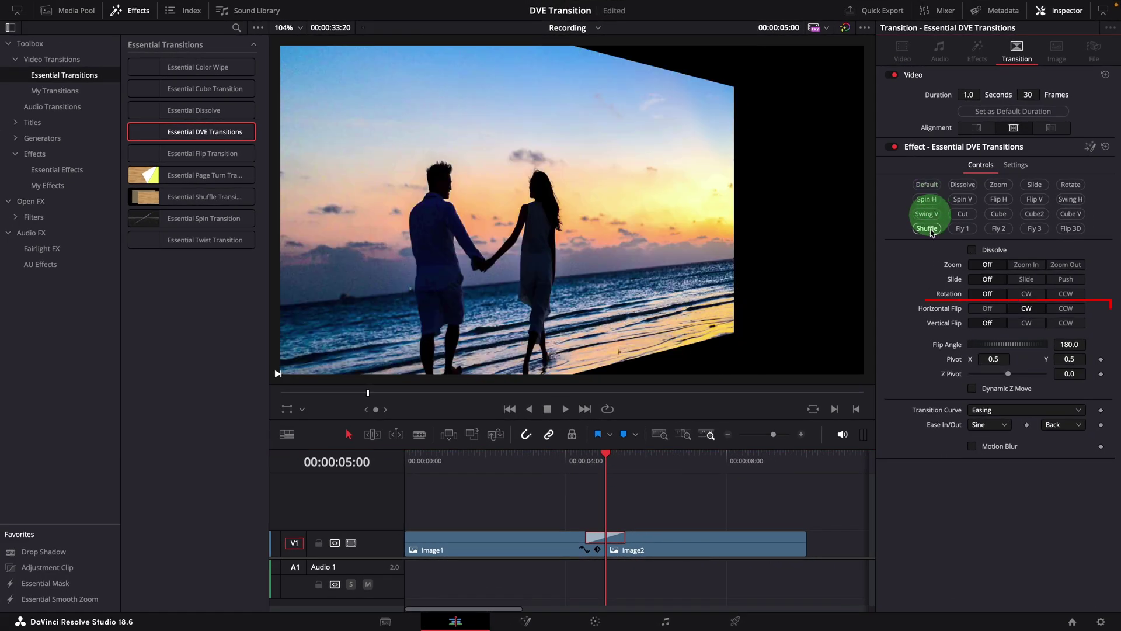
# - Adjust the horizontal flip settings in the Inspector and preview the flip
pyautogui.click(987, 309)
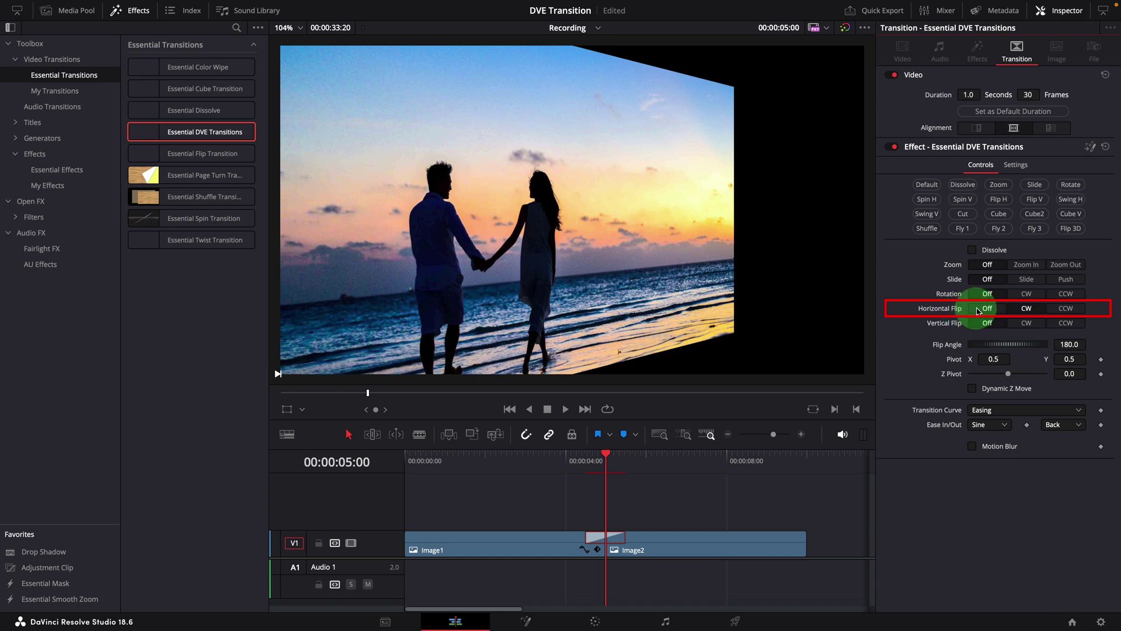
pyautogui.click(929, 415)
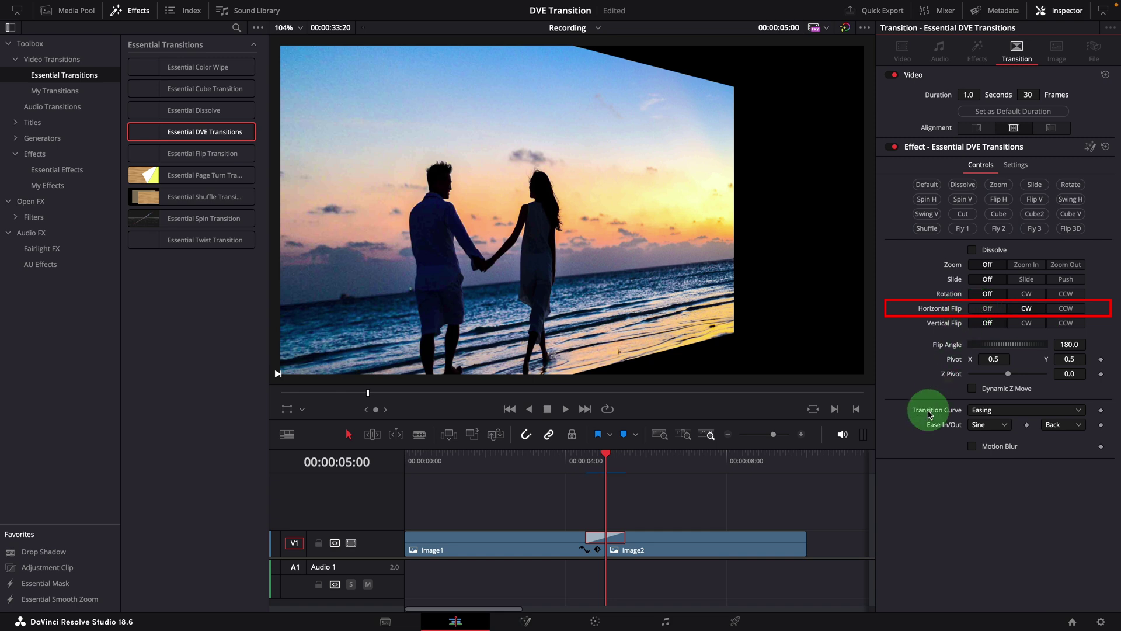
pyautogui.click(1072, 430)
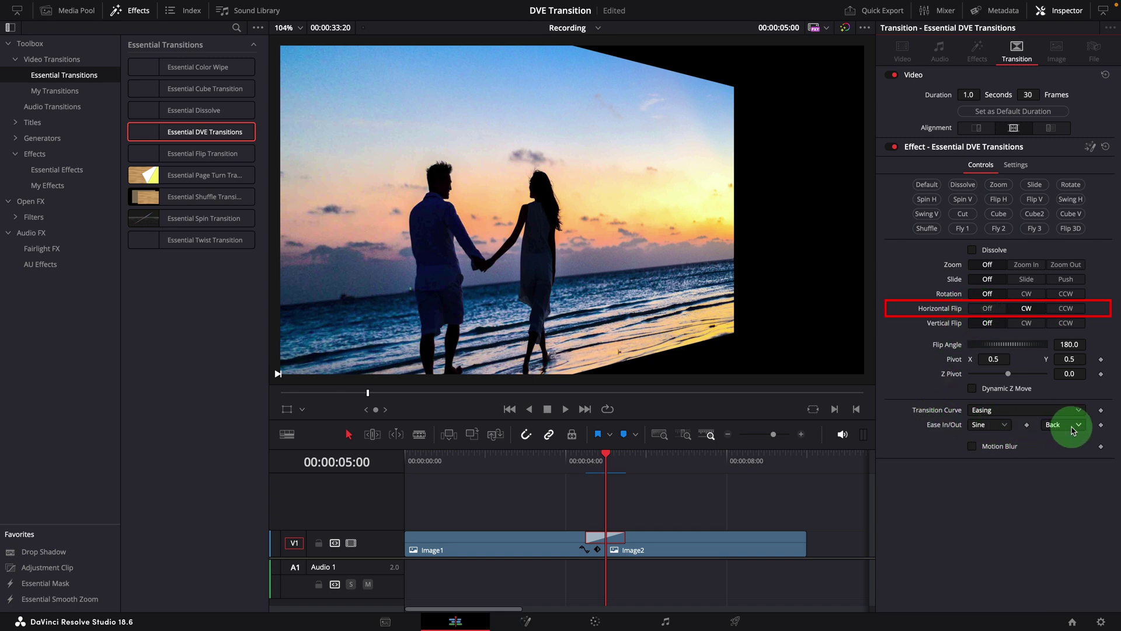
pyautogui.click(582, 460)
pyautogui.press('space')
pyautogui.click(584, 461)
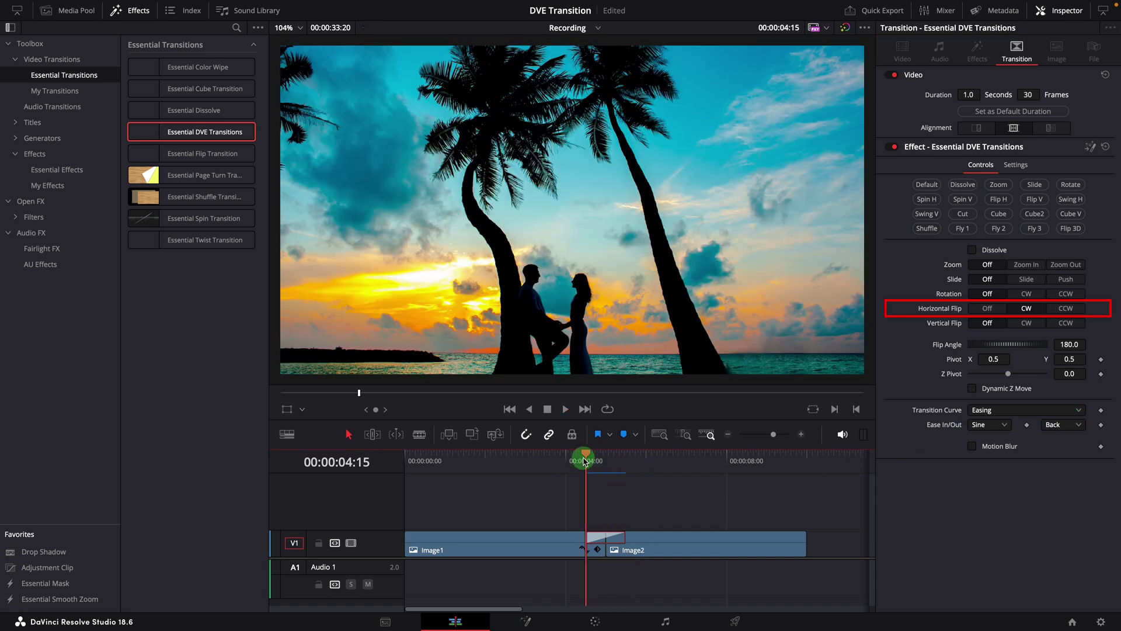
pyautogui.press('space')
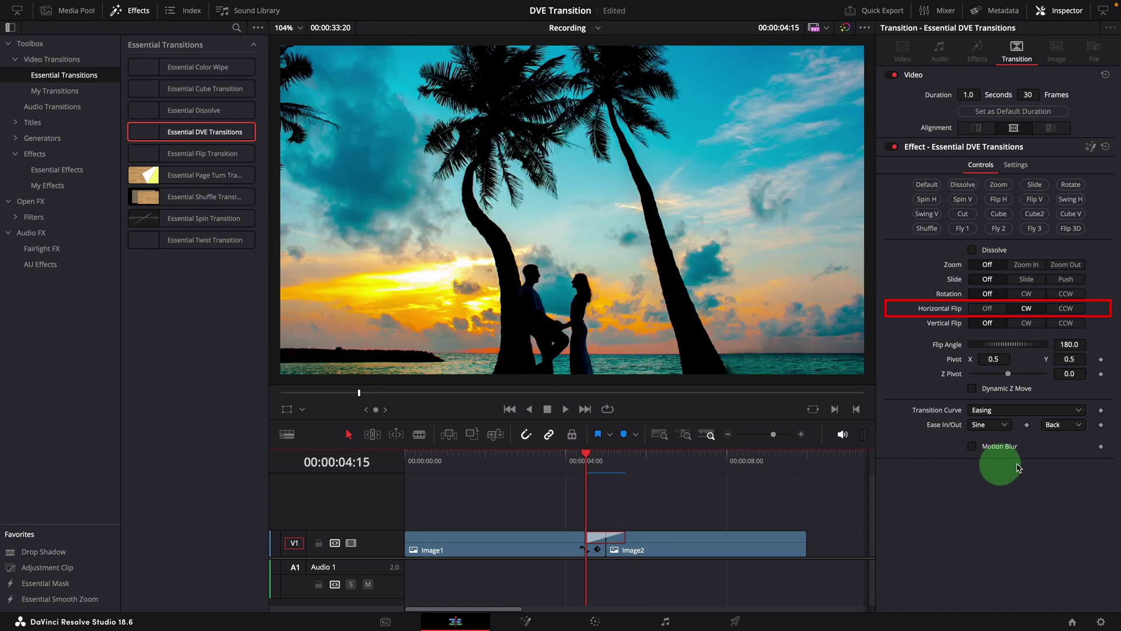
# - Set the second Ease In/Out dropdown to Sine and preview the eased flip
pyautogui.click(1060, 424)
pyautogui.click(1051, 451)
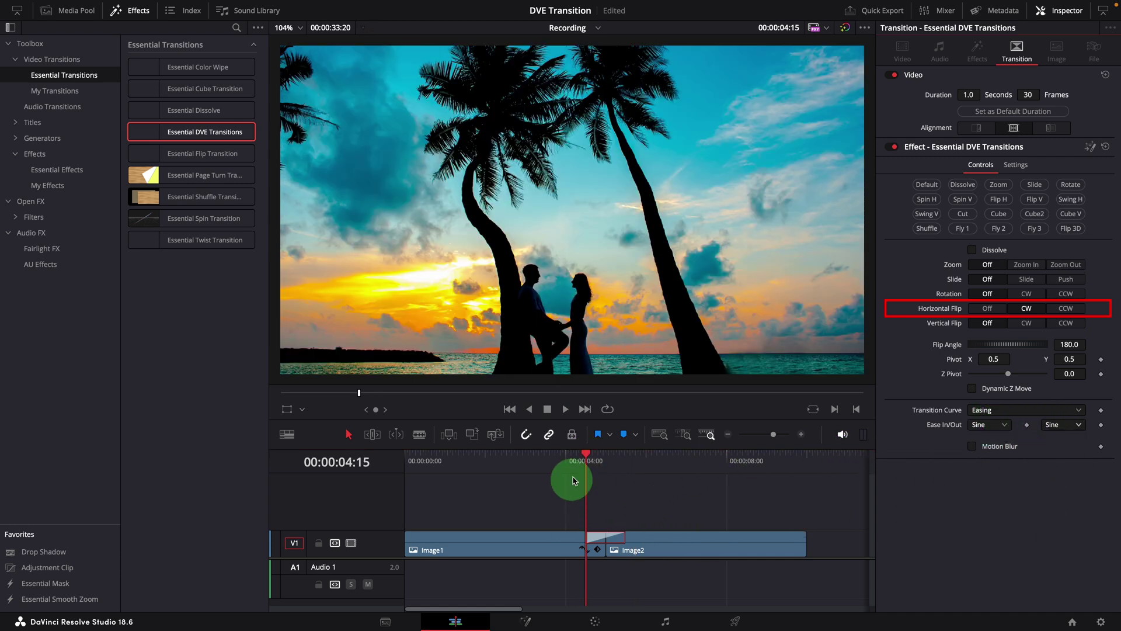
pyautogui.press('space')
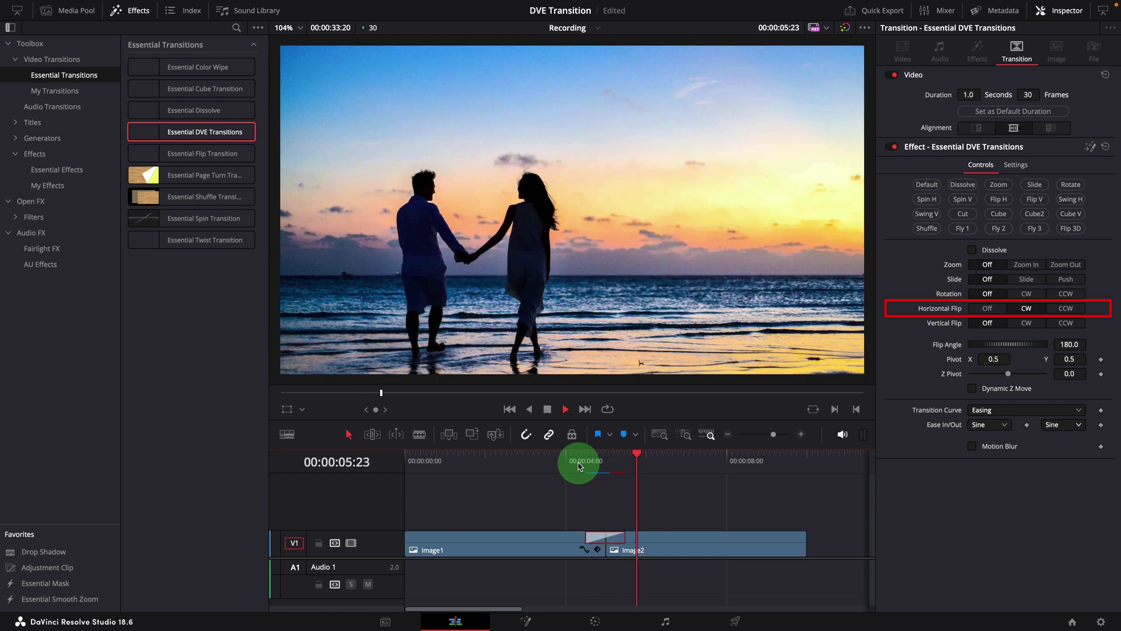
pyautogui.click(580, 461)
pyautogui.press('space')
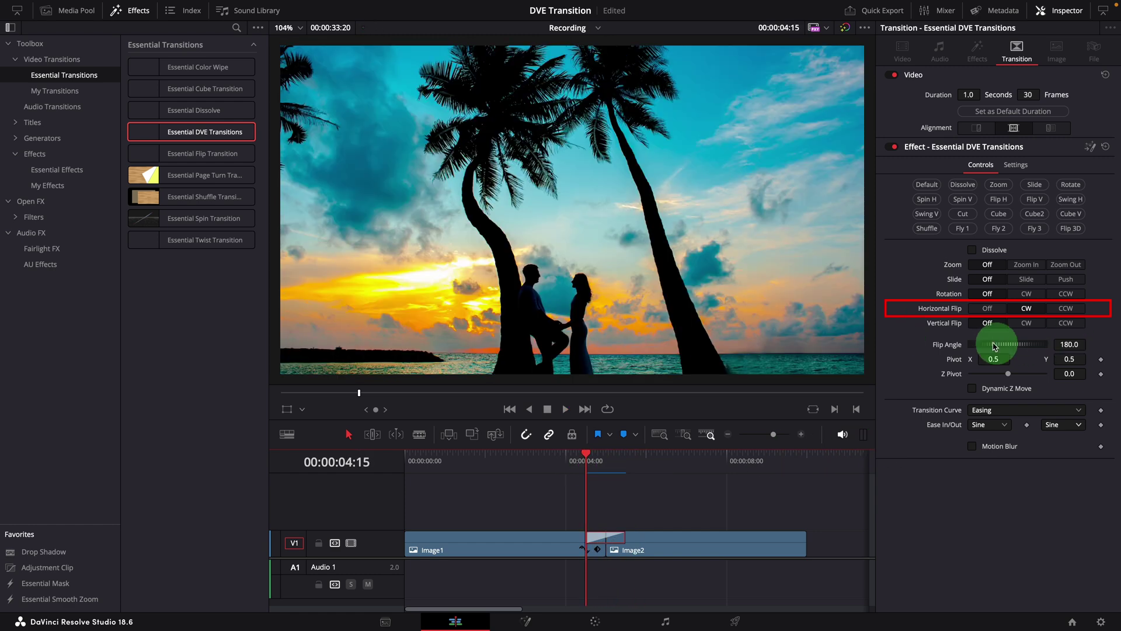
# - Lower the flip angle below 180 and preview the smaller flip
pyautogui.moveTo(1005, 348); pyautogui.dragTo(1045, 347)
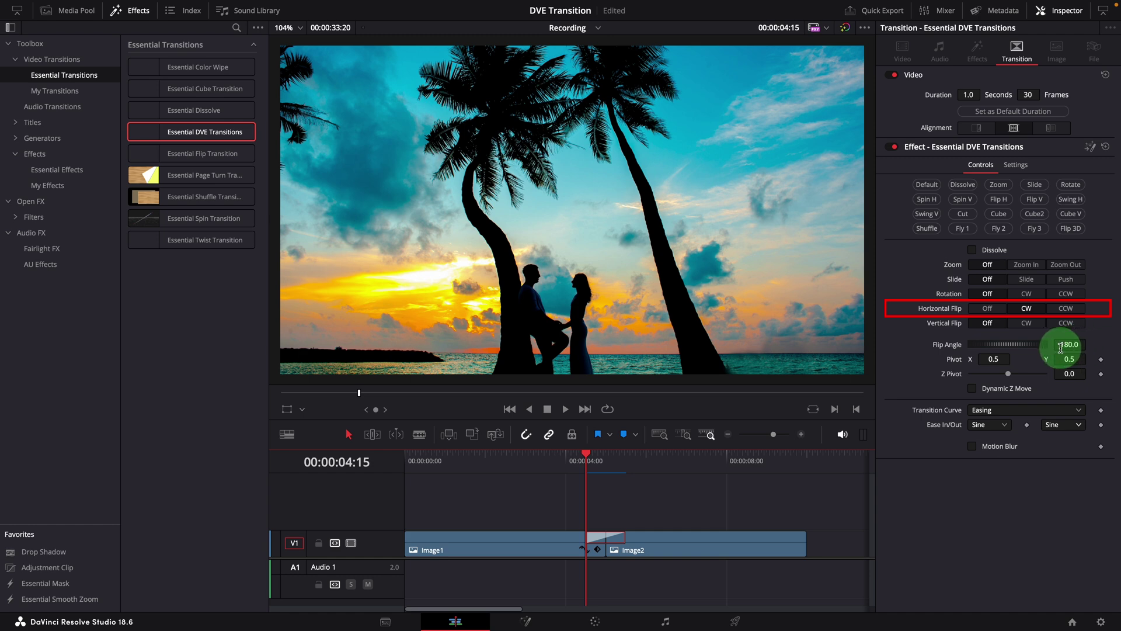
pyautogui.moveTo(1054, 355); pyautogui.dragTo(1011, 349)
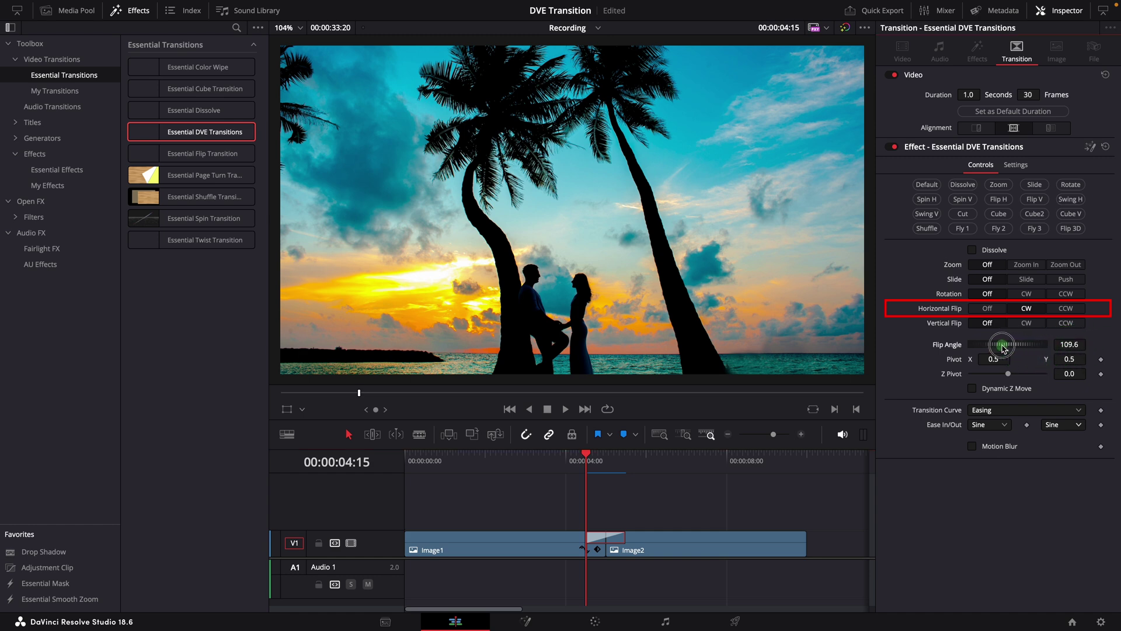
pyautogui.click(602, 491)
pyautogui.press('space')
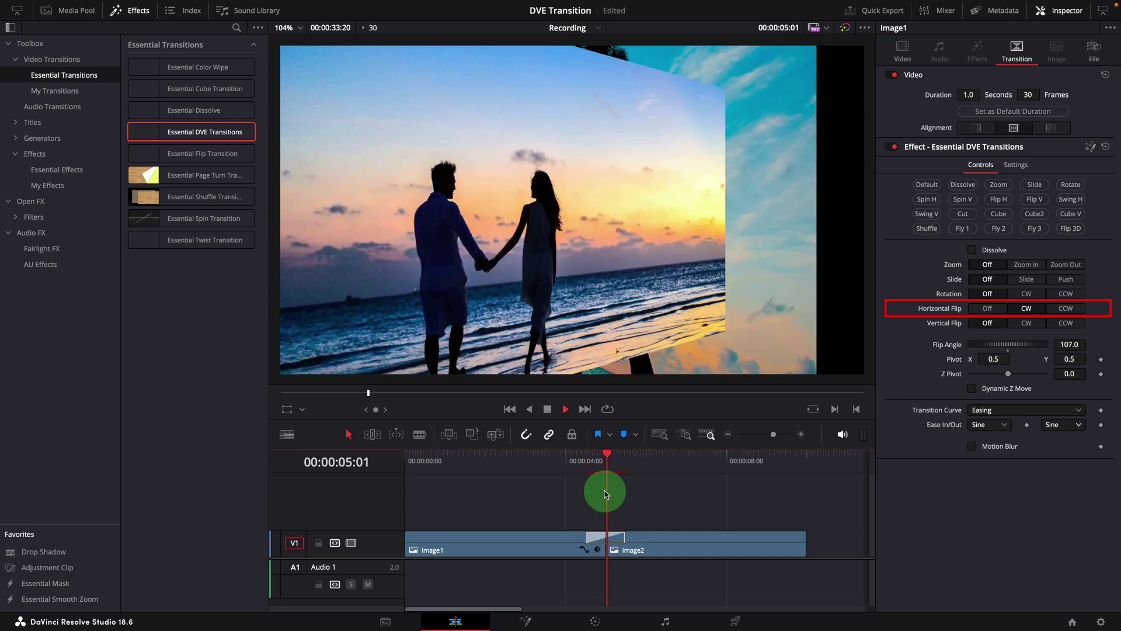
pyautogui.click(584, 461)
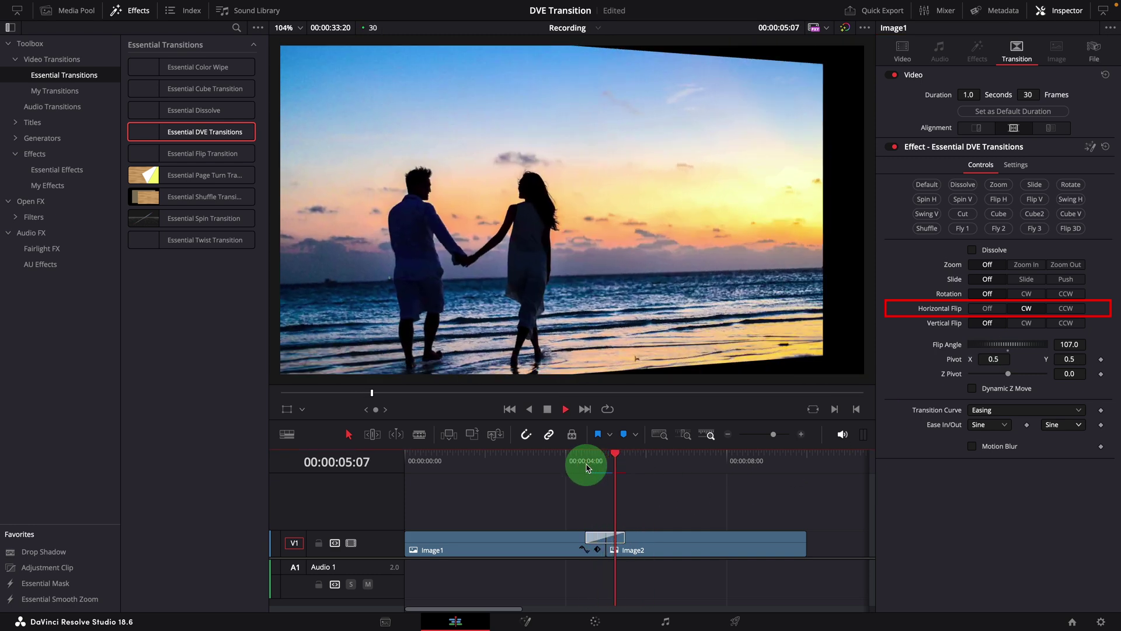
pyautogui.click(585, 461)
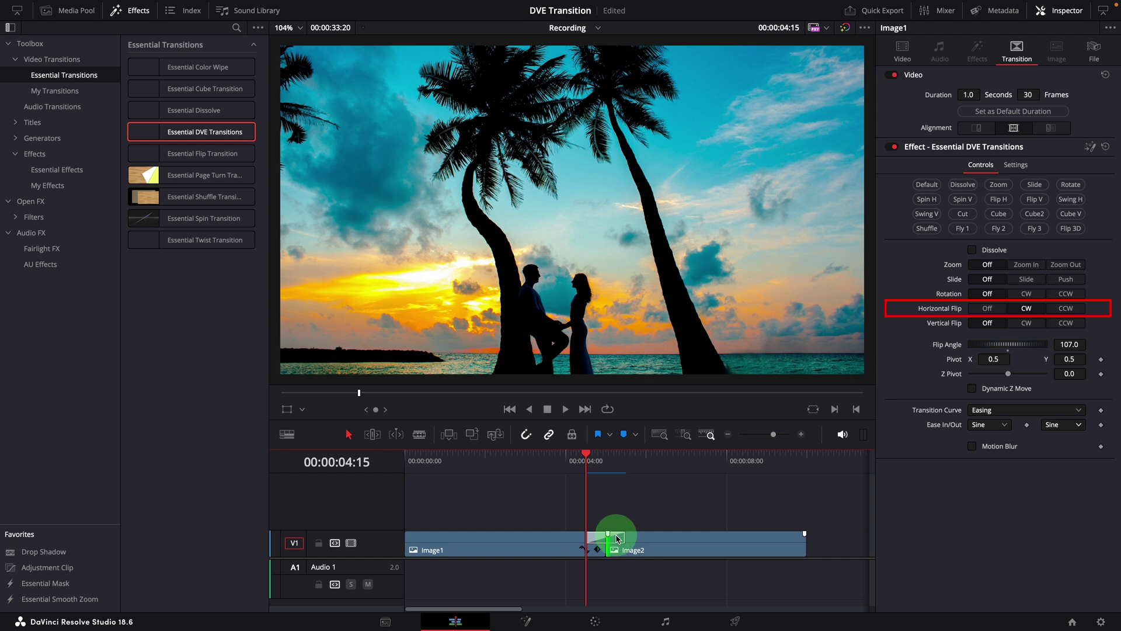
# - Raise the flip pivot's vertical position, with Pivot X at 0.299, and preview
pyautogui.click(985, 339)
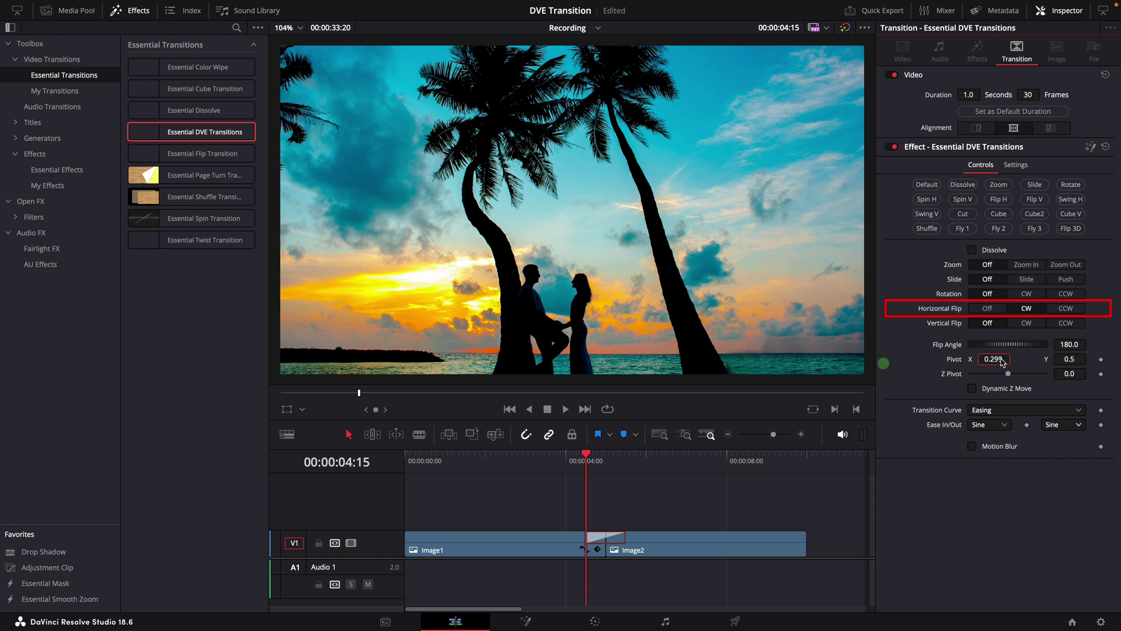
pyautogui.click(570, 476)
pyautogui.press('space')
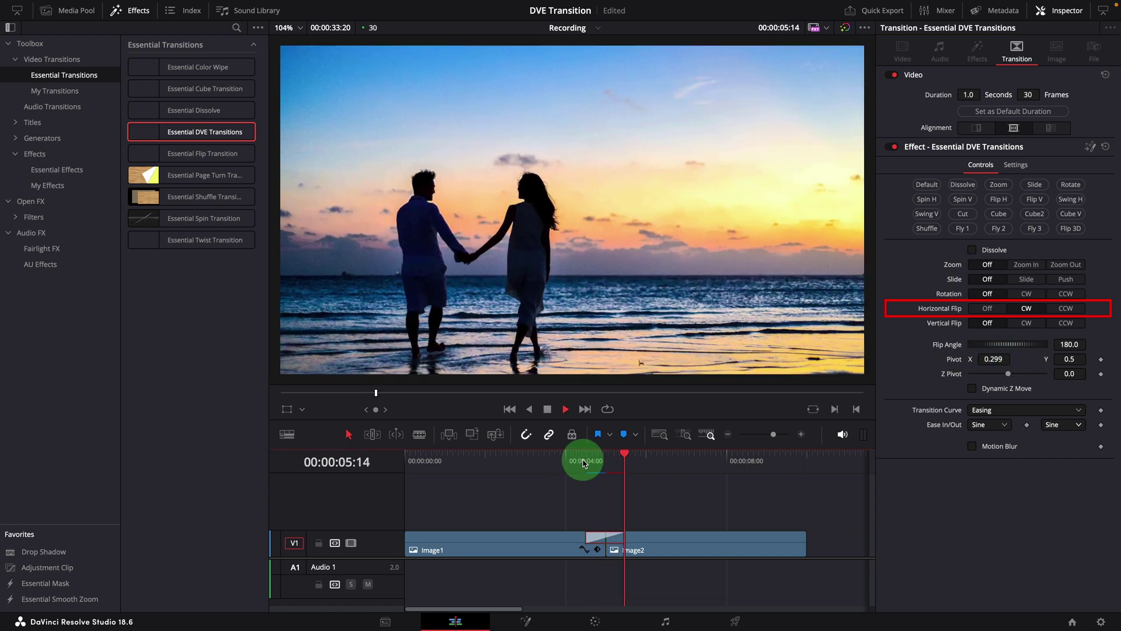
pyautogui.press('space')
pyautogui.moveTo(1064, 358); pyautogui.dragTo(1076, 359)
pyautogui.click(588, 460)
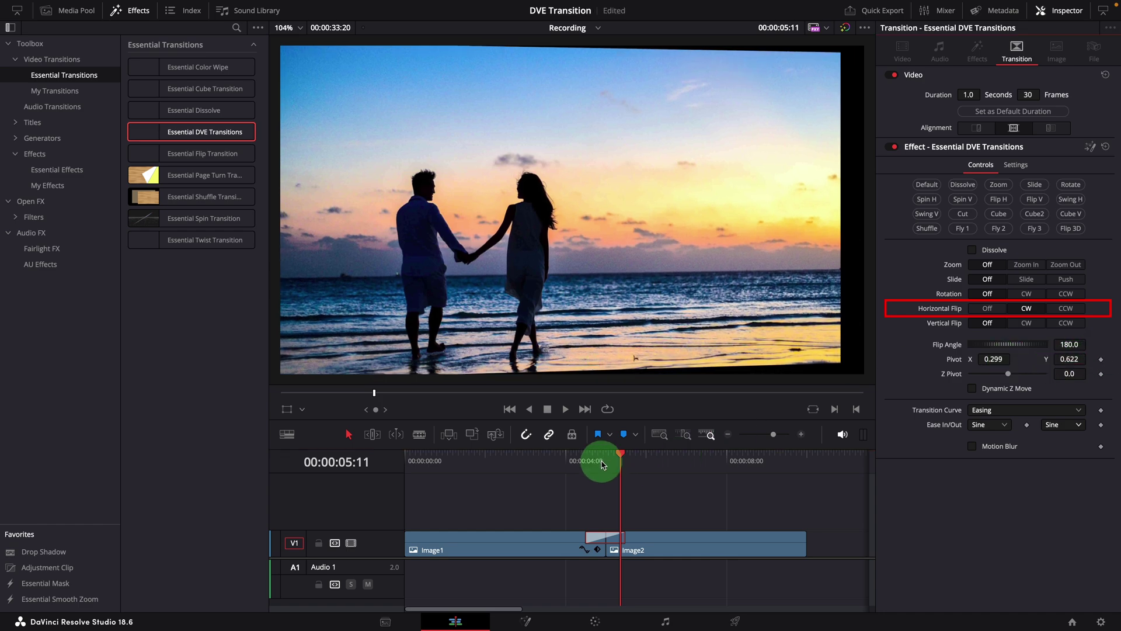
pyautogui.press('space')
pyautogui.click(588, 461)
pyautogui.press('space')
# - Push Pivot Y up to 1.622, preview, and make the horizontal flip counter-clockwise
pyautogui.moveTo(1069, 359); pyautogui.dragTo(1009, 362)
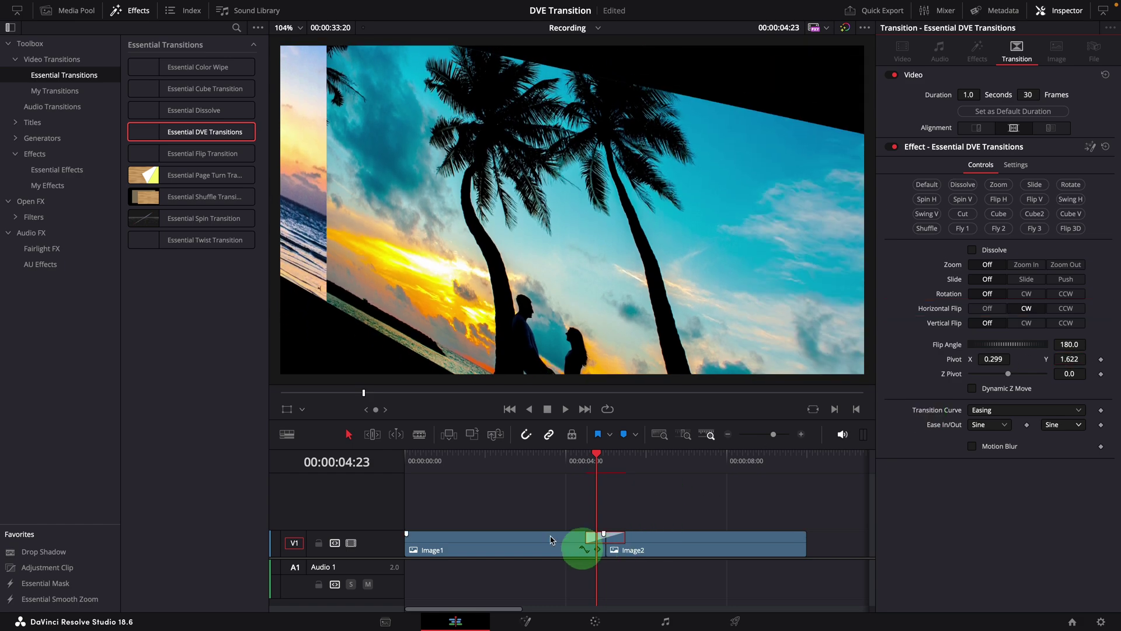
pyautogui.click(585, 461)
pyautogui.press('space')
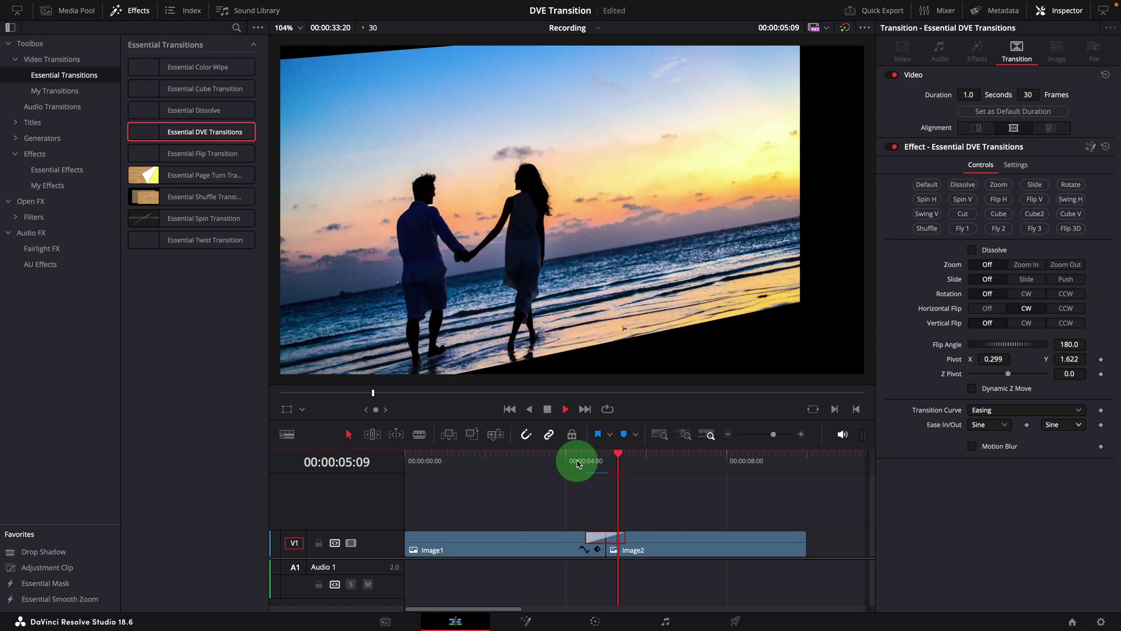
pyautogui.click(584, 461)
pyautogui.press('space')
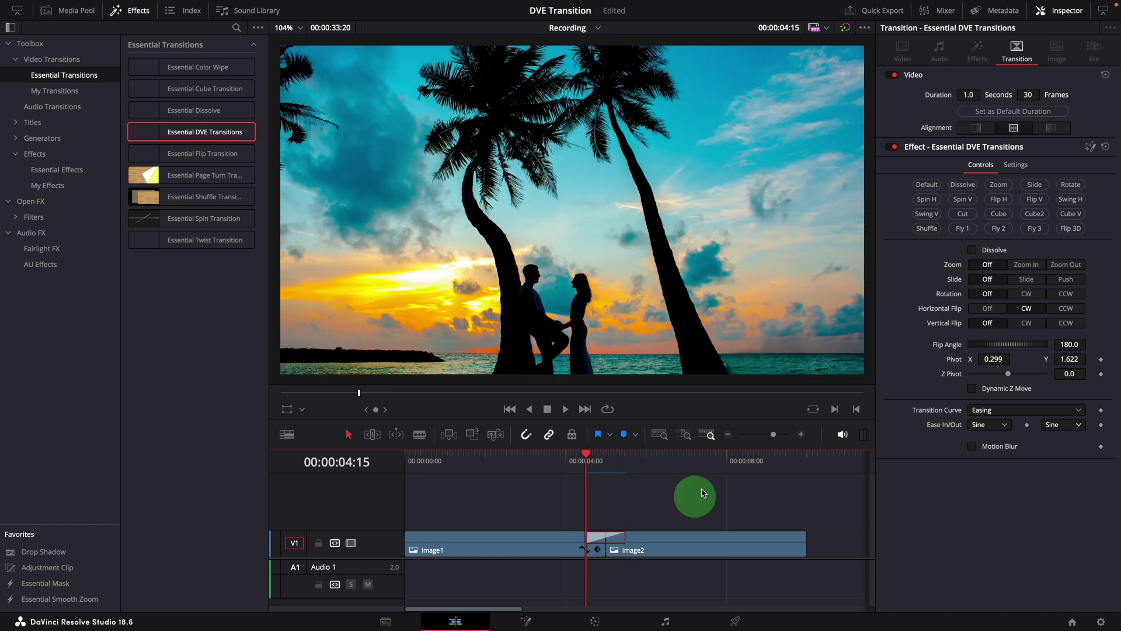
pyautogui.click(1064, 313)
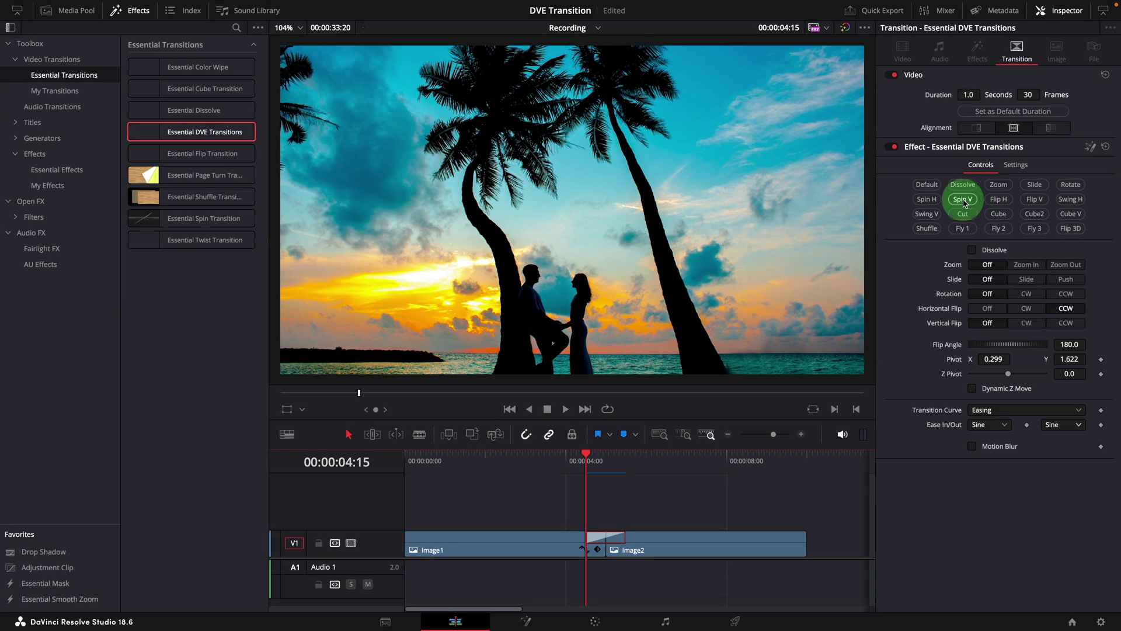
# - Apply the Spin V preset and preview it on the timeline several times
pyautogui.click(963, 201)
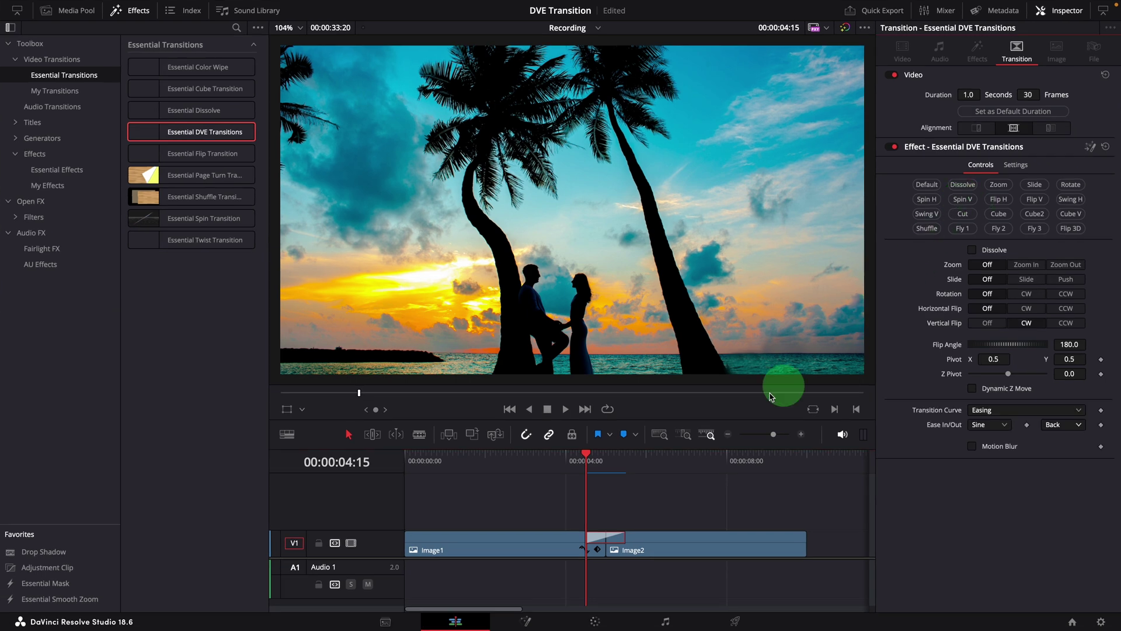
pyautogui.press('space')
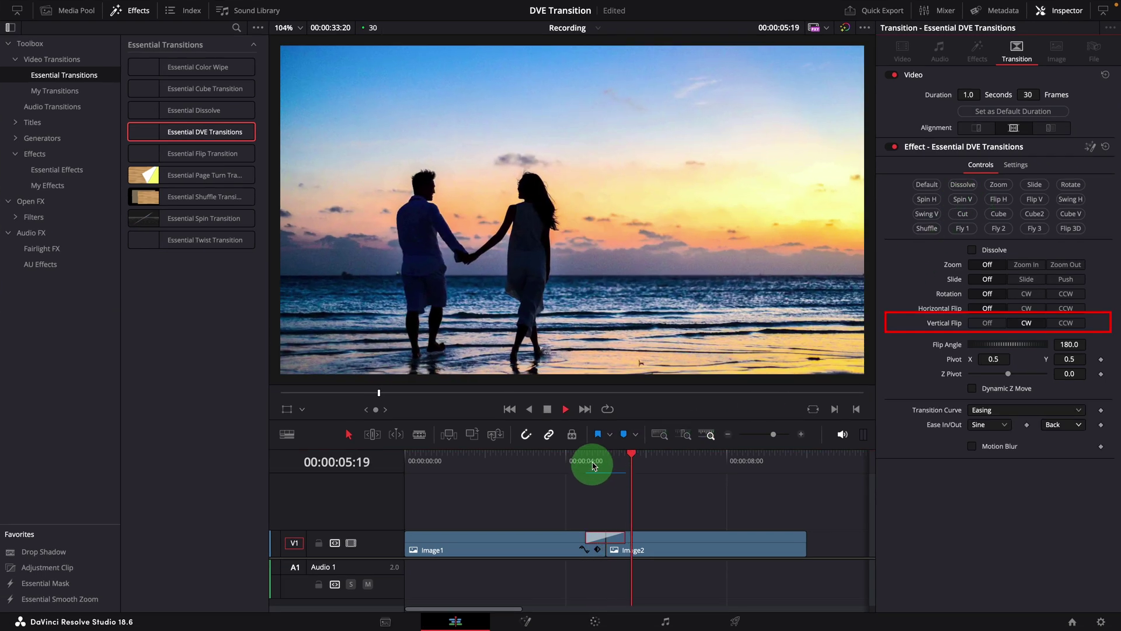
pyautogui.click(586, 457)
pyautogui.press('space')
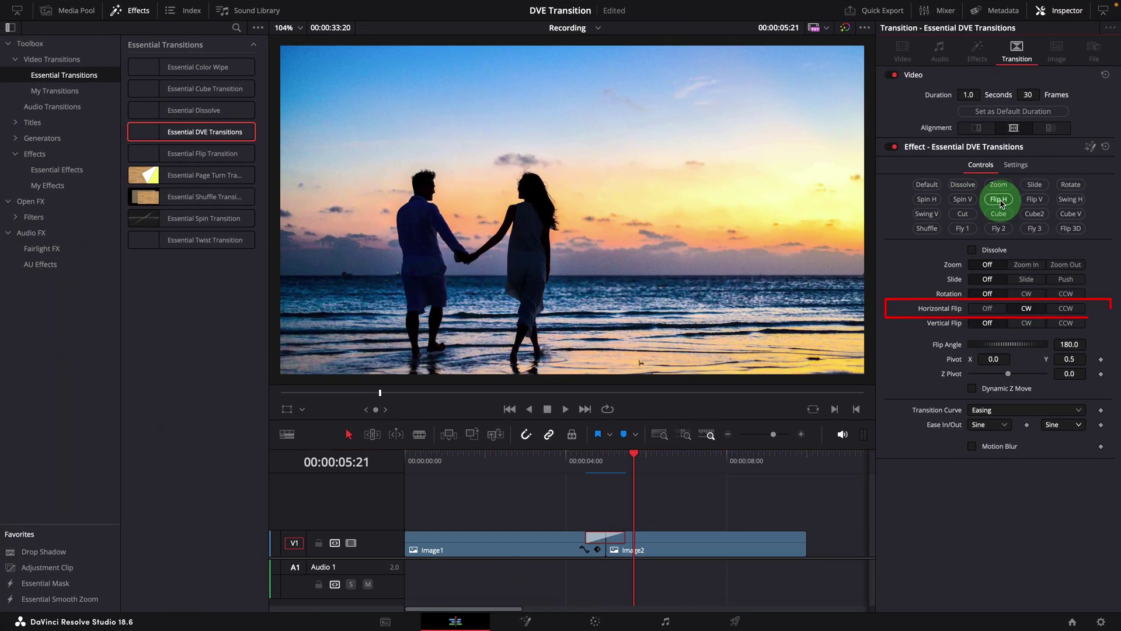
pyautogui.click(586, 462)
pyautogui.press('space')
pyautogui.press('space')
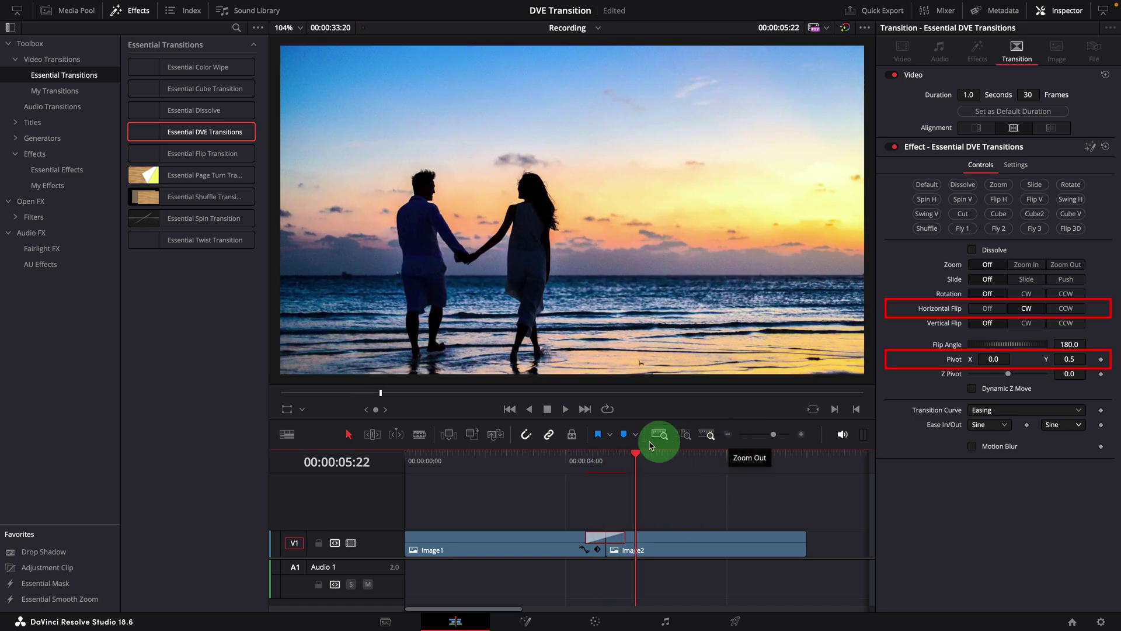
pyautogui.click(582, 462)
pyautogui.press('space')
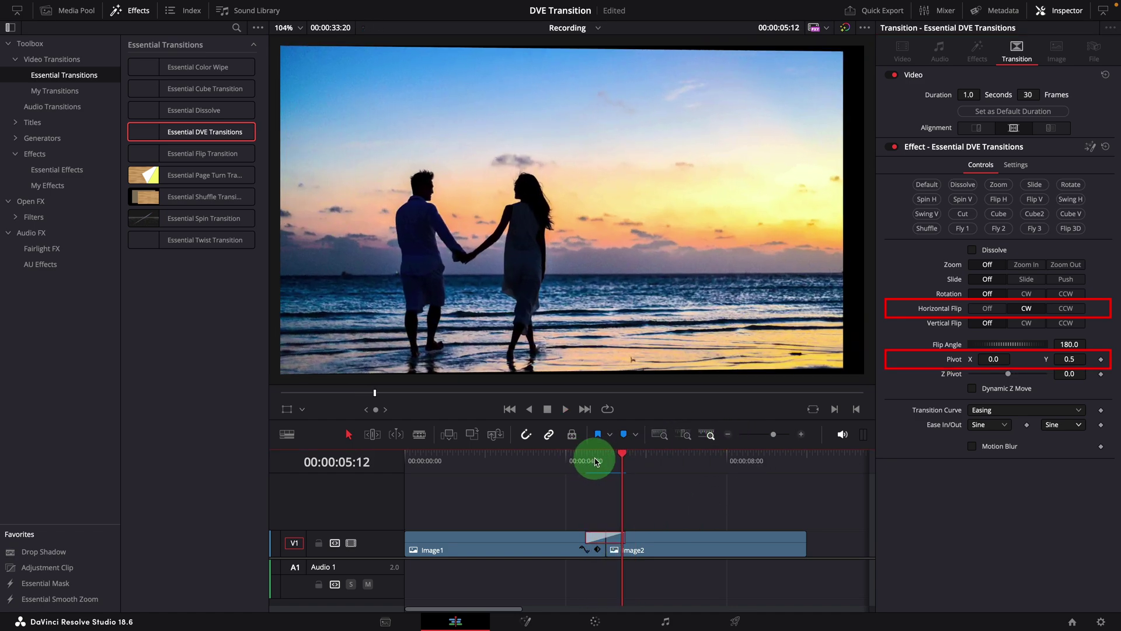
pyautogui.click(587, 462)
# - Try the Spin H preset, then apply Flip H and preview the flip
pyautogui.click(927, 200)
pyautogui.click(996, 201)
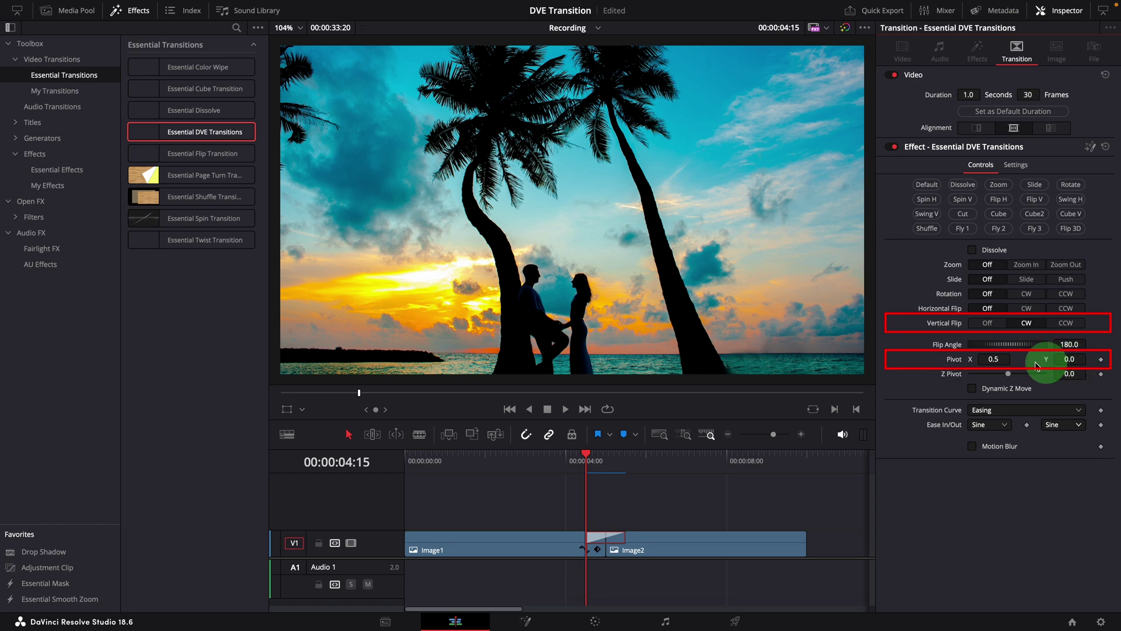
pyautogui.press('space')
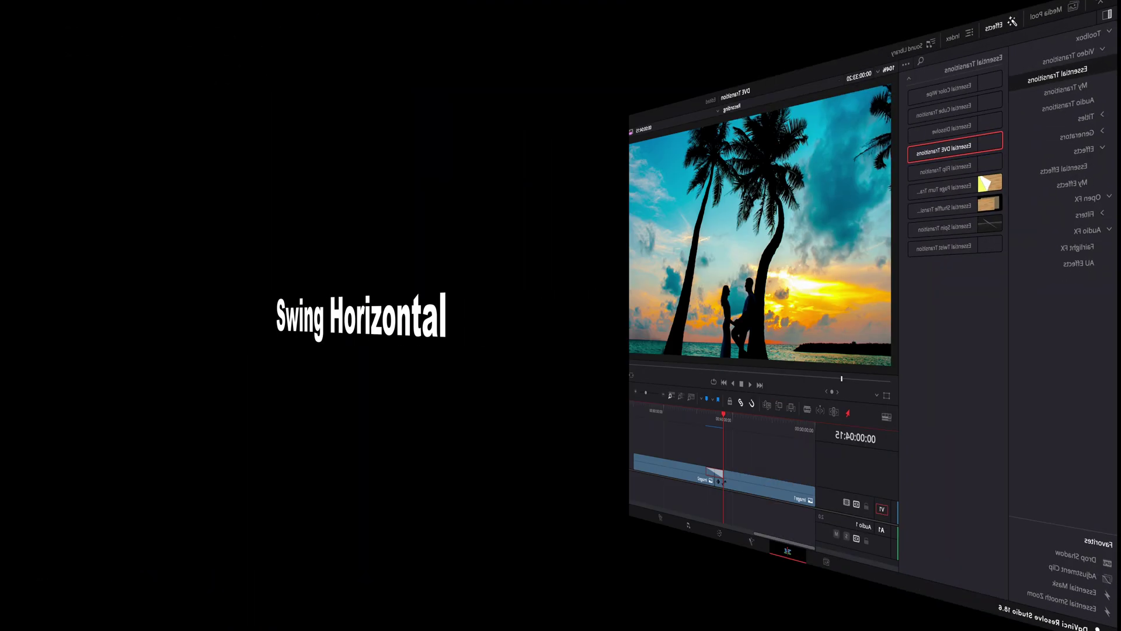
# - Apply the Swing H preset and preview the horizontal swing
pyautogui.click(1041, 220)
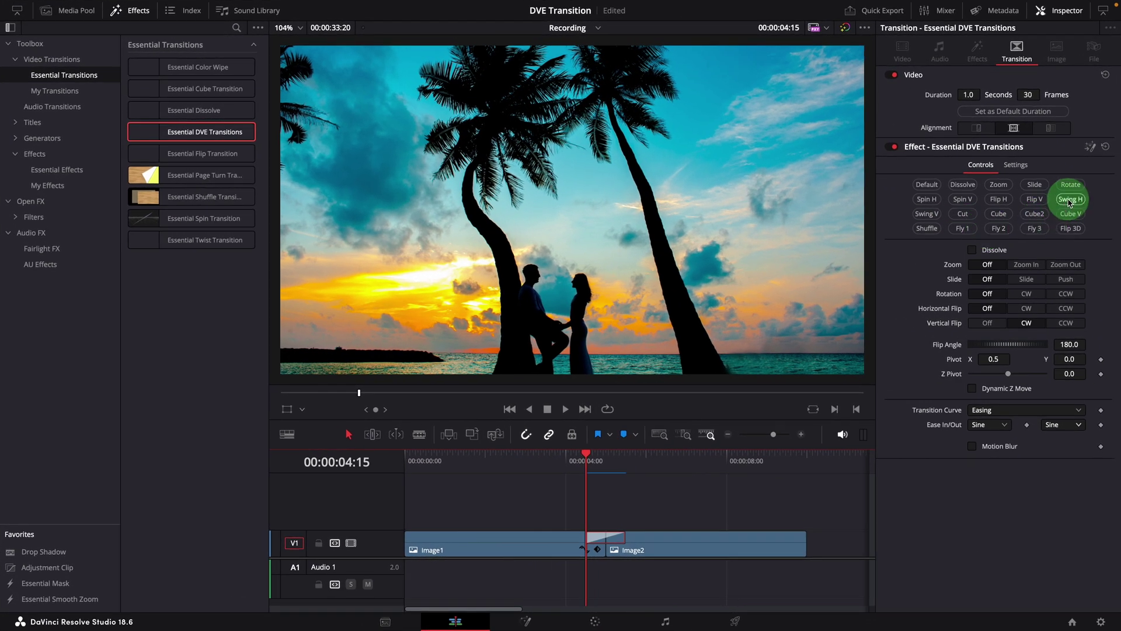
pyautogui.click(1071, 200)
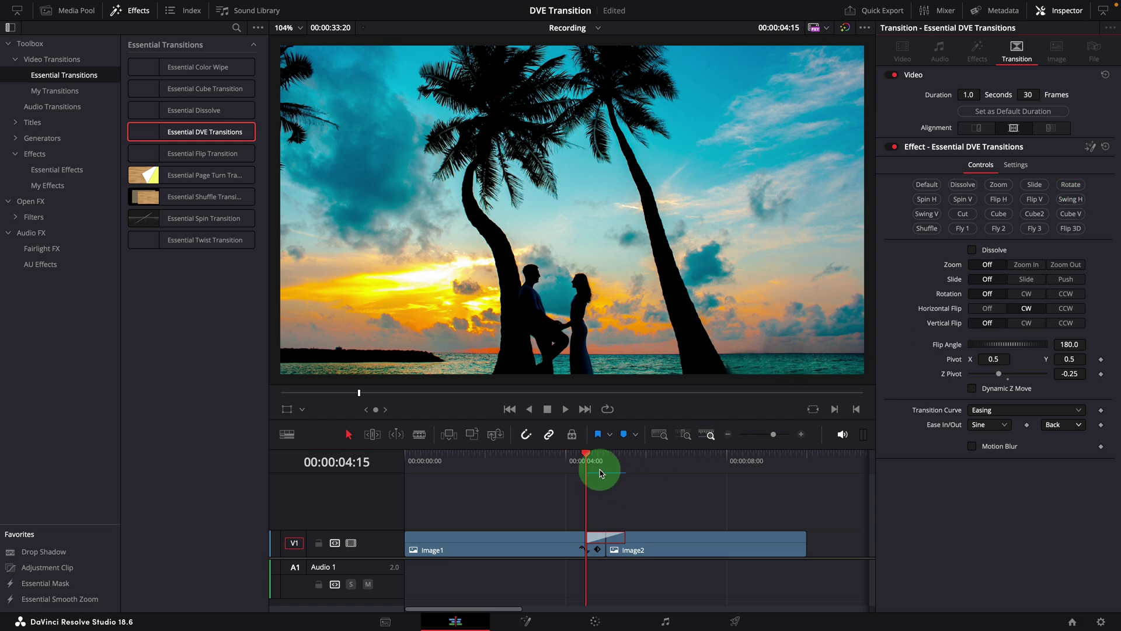
pyautogui.press('space')
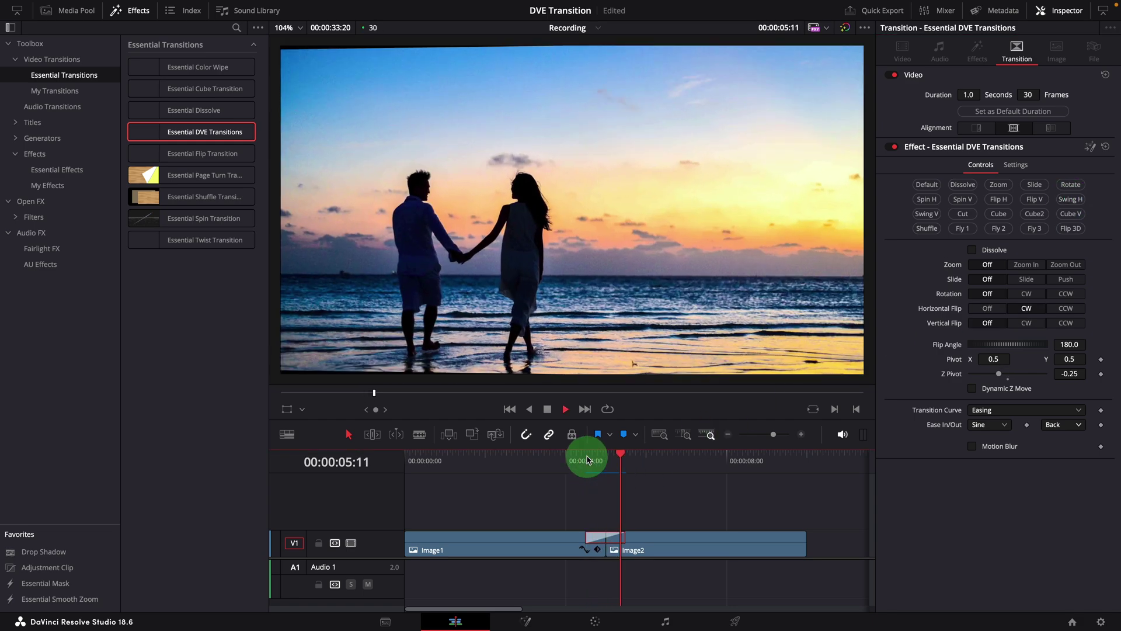
pyautogui.click(588, 460)
pyautogui.press('space')
pyautogui.click(588, 460)
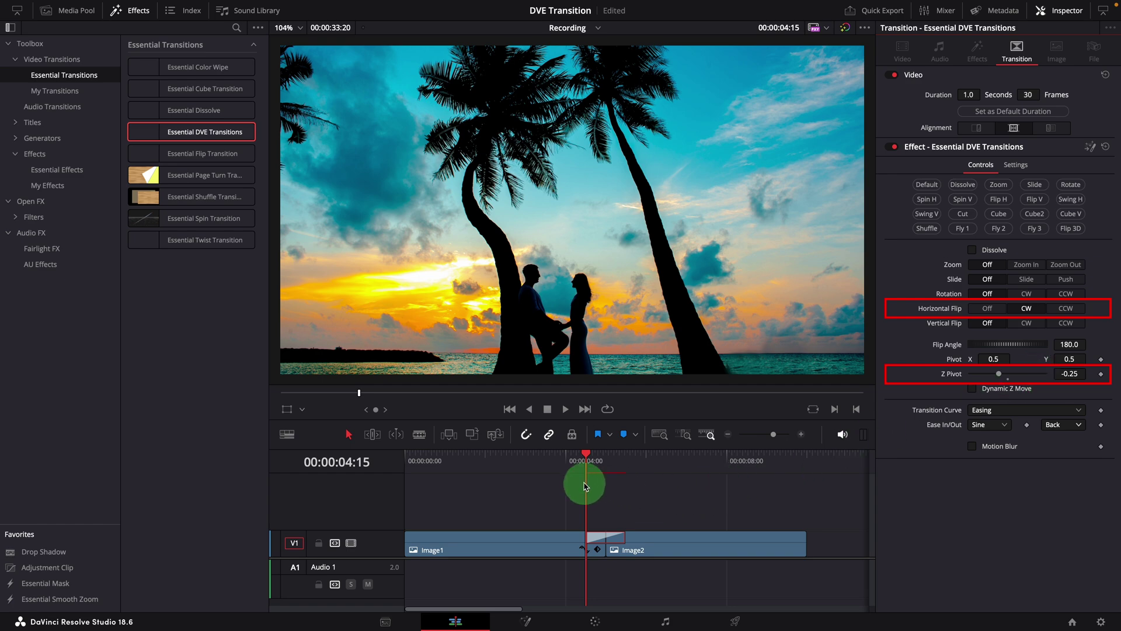
pyautogui.press('space')
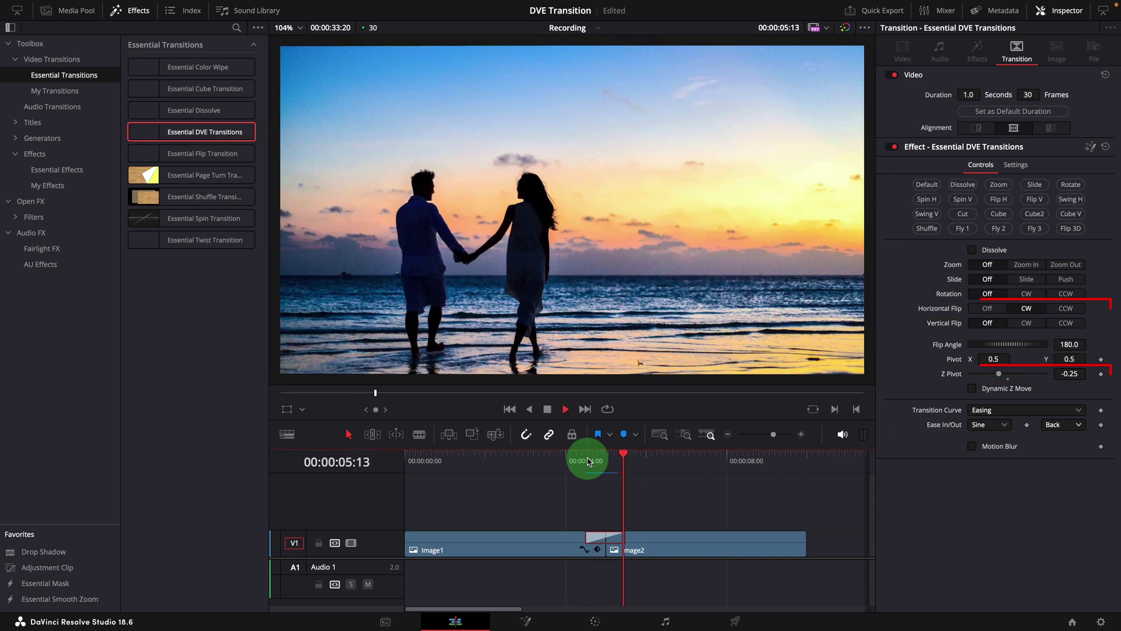
pyautogui.click(589, 461)
pyautogui.click(588, 461)
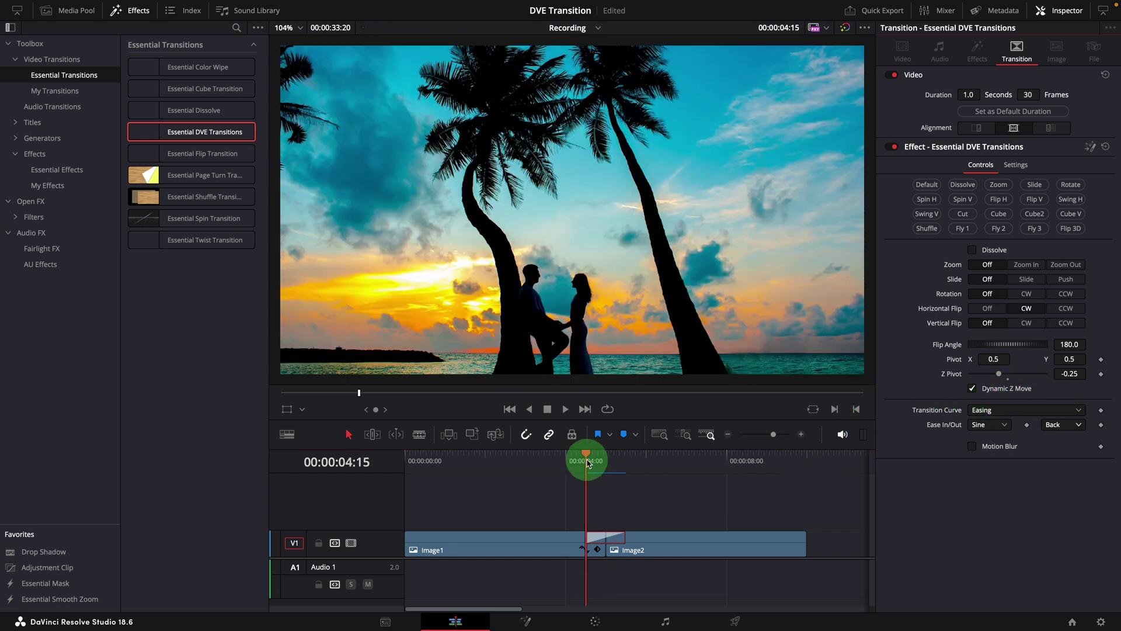
# - Preview the swing with Dynamic Z Move, then set Vertical Flip to CW and play it
pyautogui.press('space')
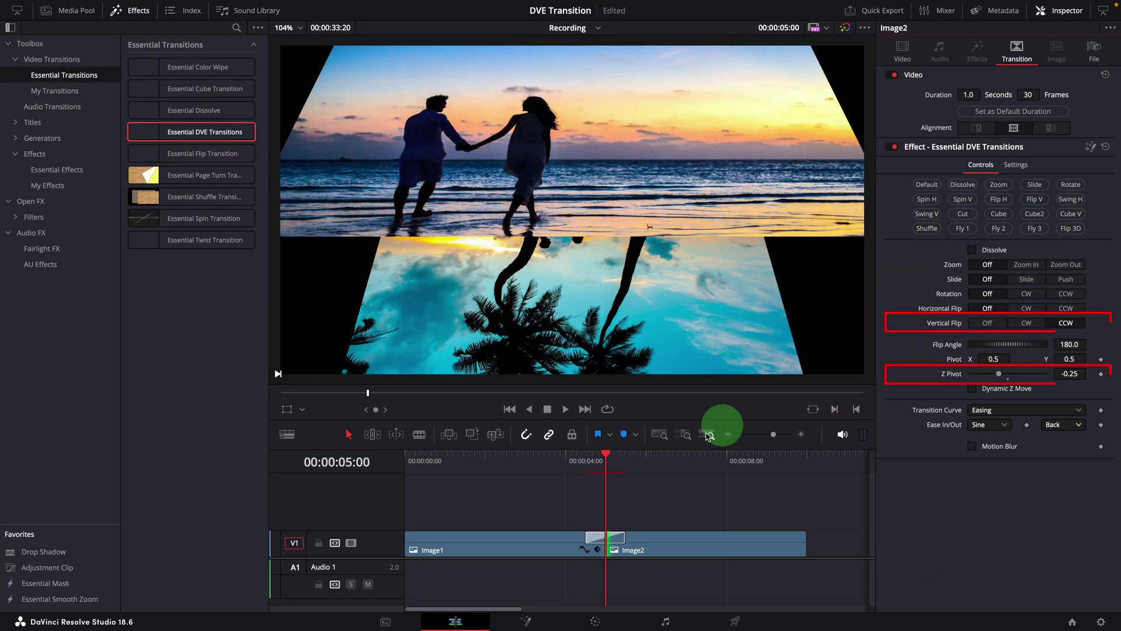
pyautogui.click(586, 458)
pyautogui.press('space')
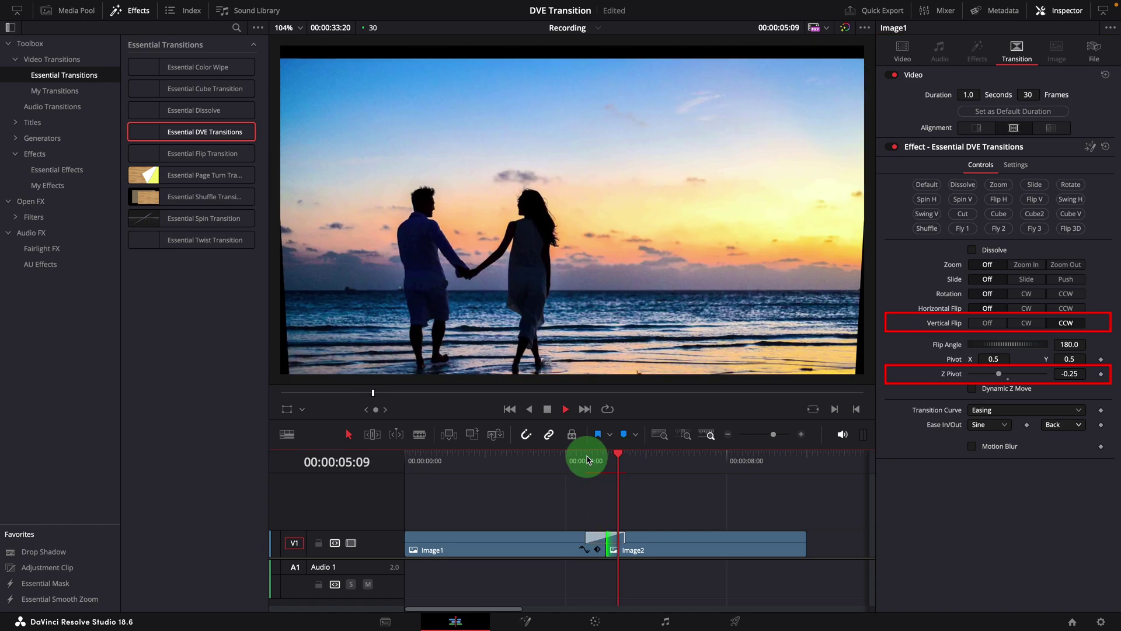
pyautogui.click(586, 458)
pyautogui.press('space')
pyautogui.click(587, 460)
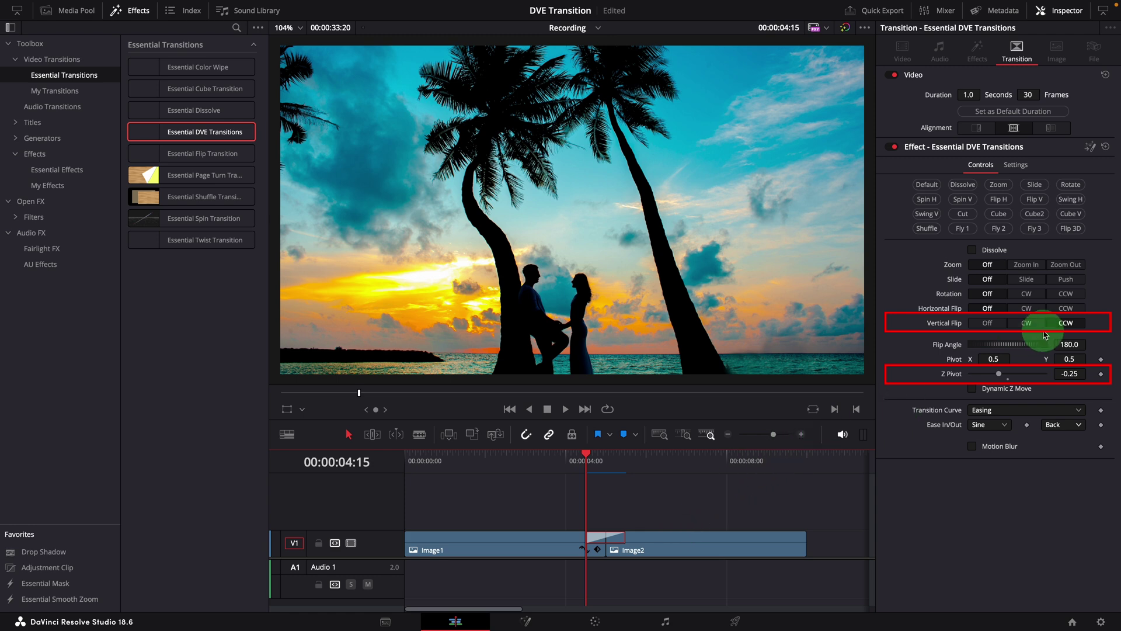
pyautogui.click(1028, 324)
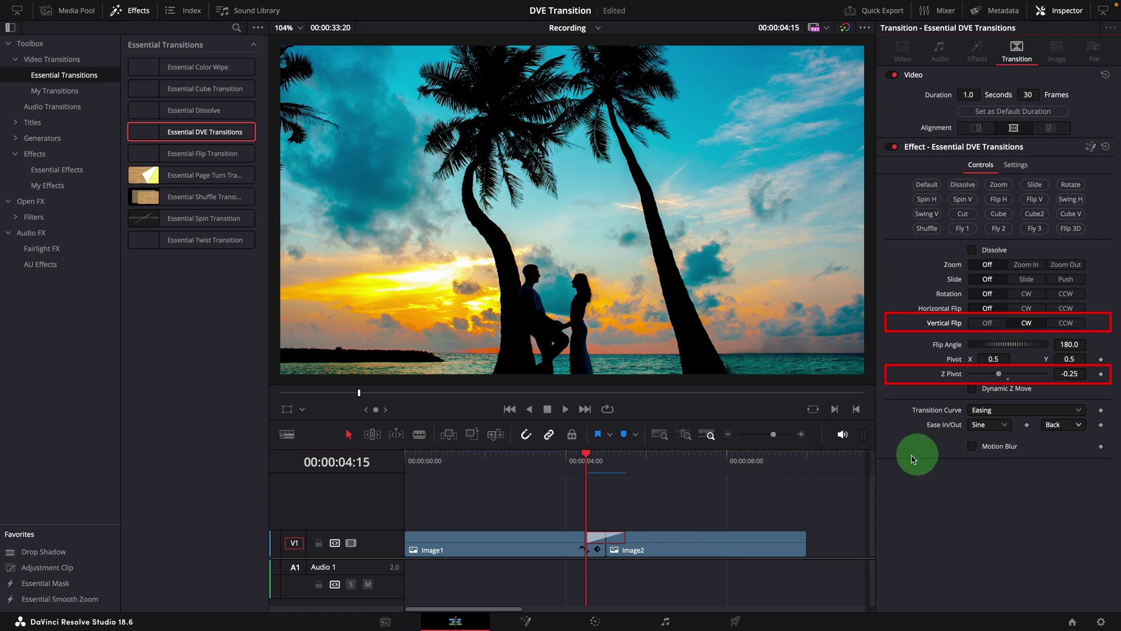
pyautogui.press('space')
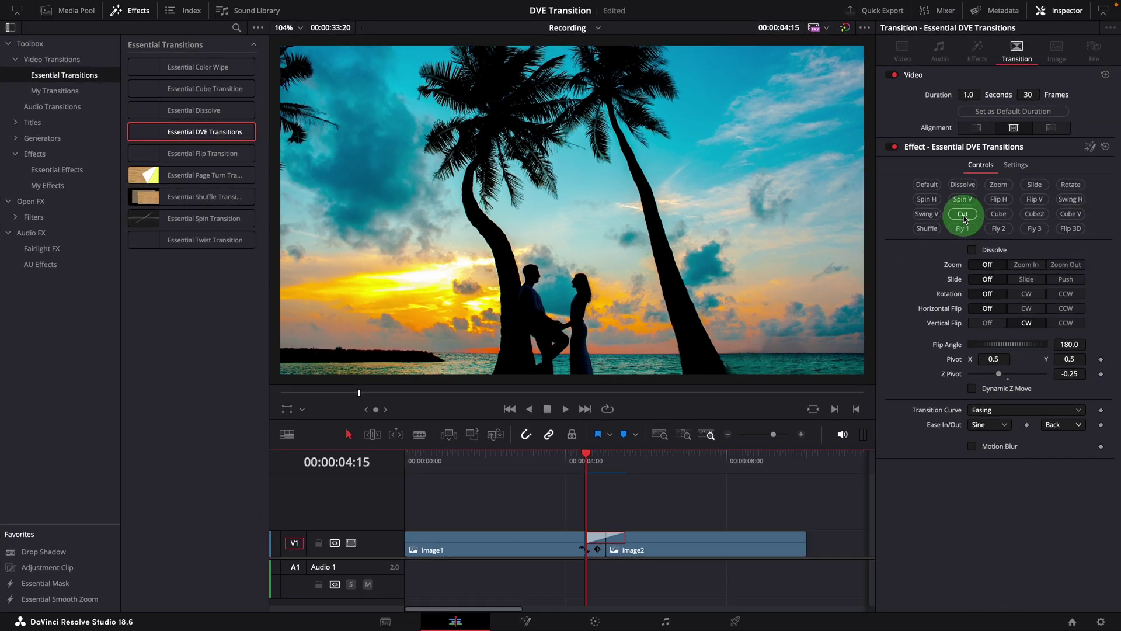
pyautogui.click(962, 214)
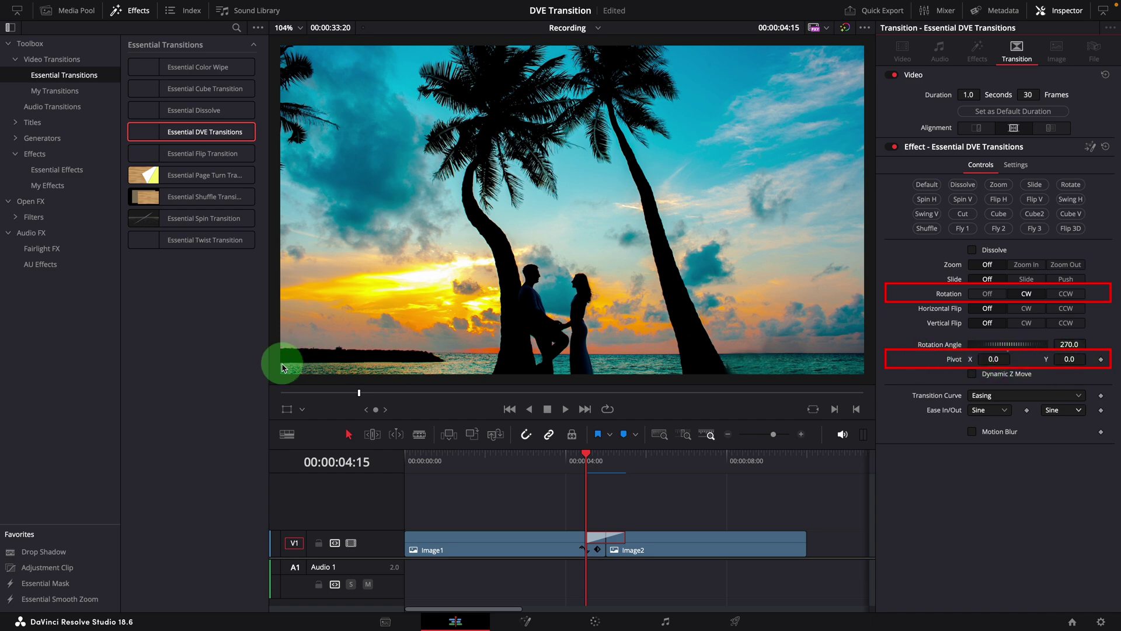
# - Try the Cut preset, then switch on a clockwise horizontal flip and preview from 04:15
pyautogui.press('space')
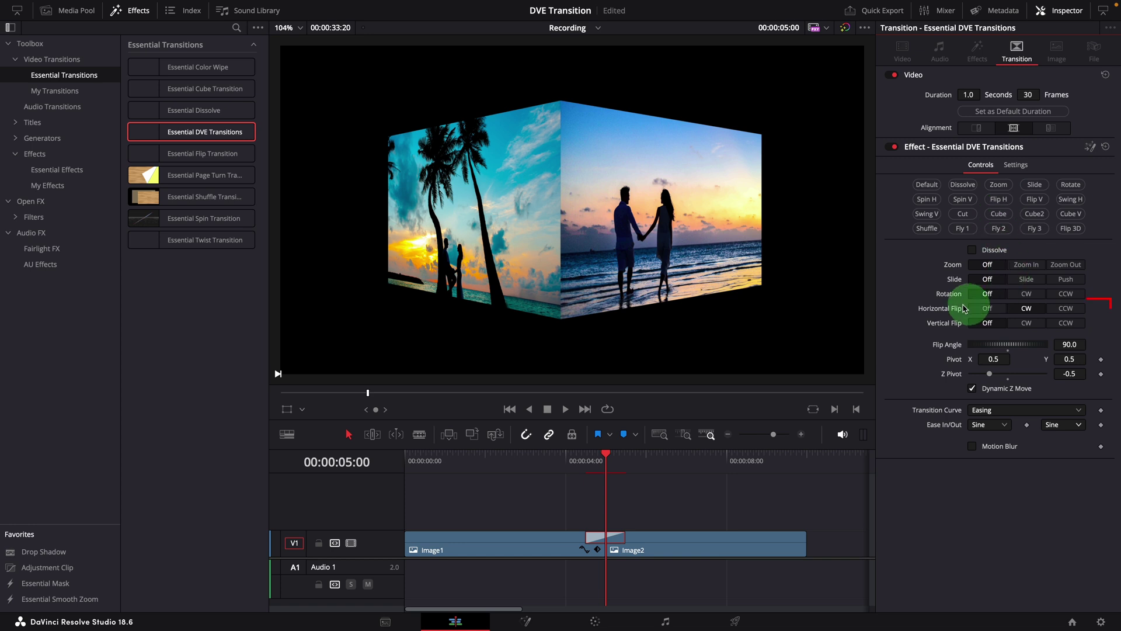
pyautogui.click(1026, 309)
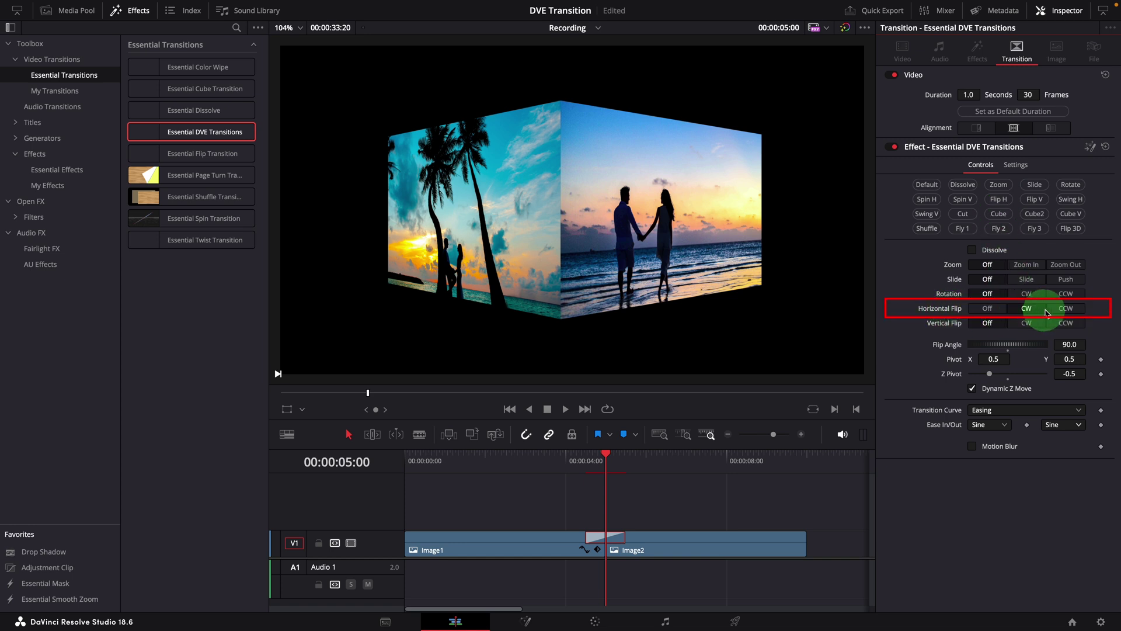
pyautogui.click(580, 454)
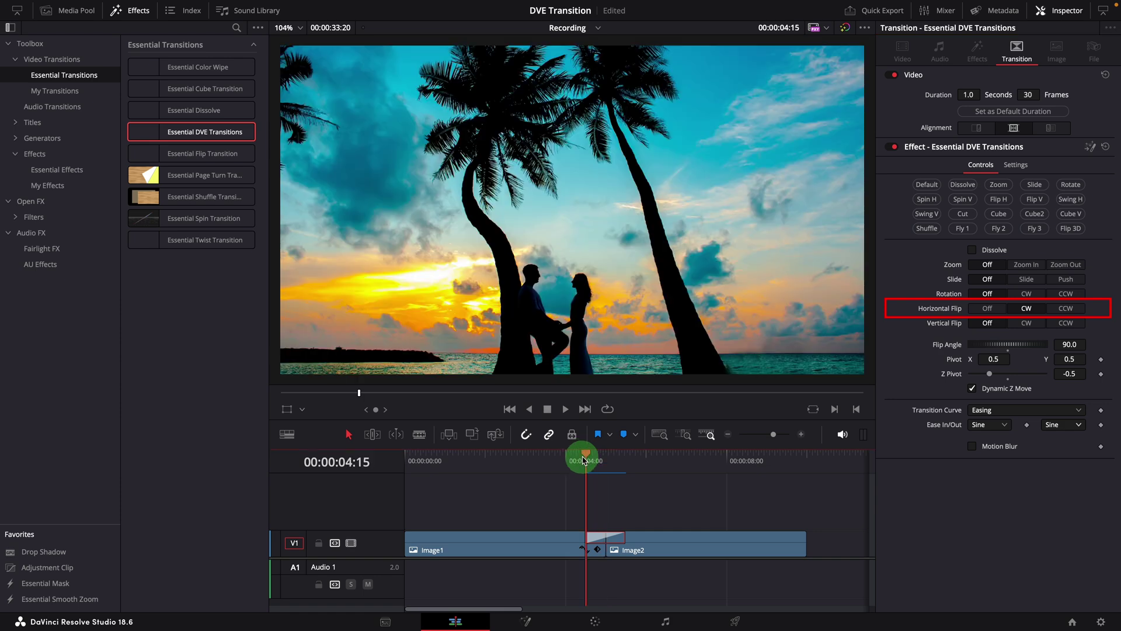
pyautogui.press('space')
# - Replay the cube flip transition from 04:15 to check the rotation
pyautogui.click(583, 460)
pyautogui.click(586, 459)
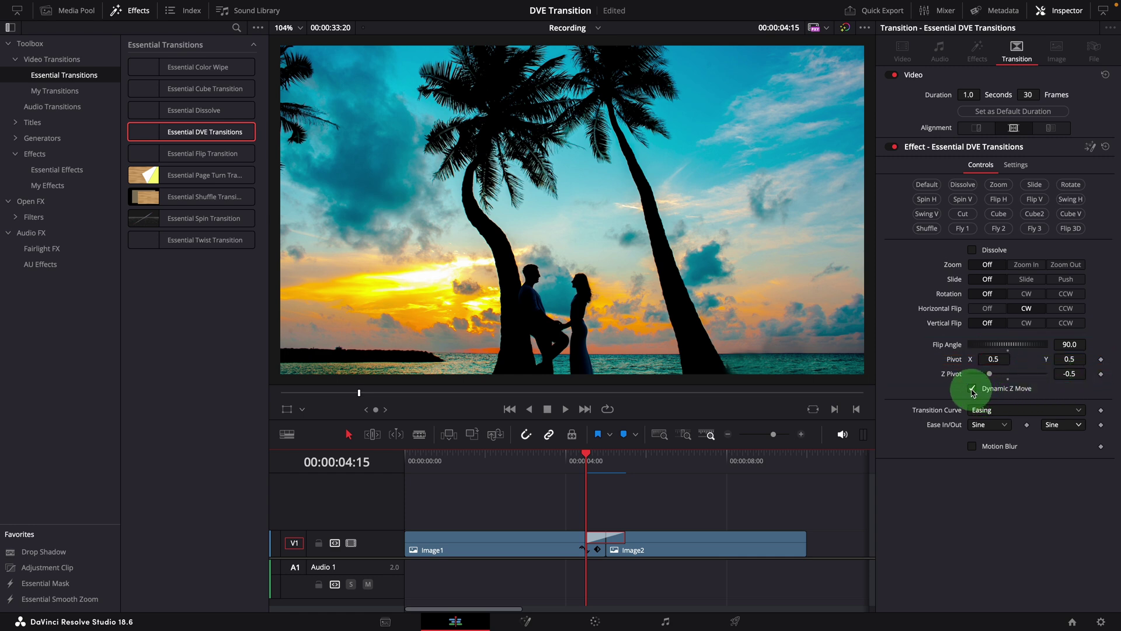
pyautogui.press('space')
pyautogui.click(584, 460)
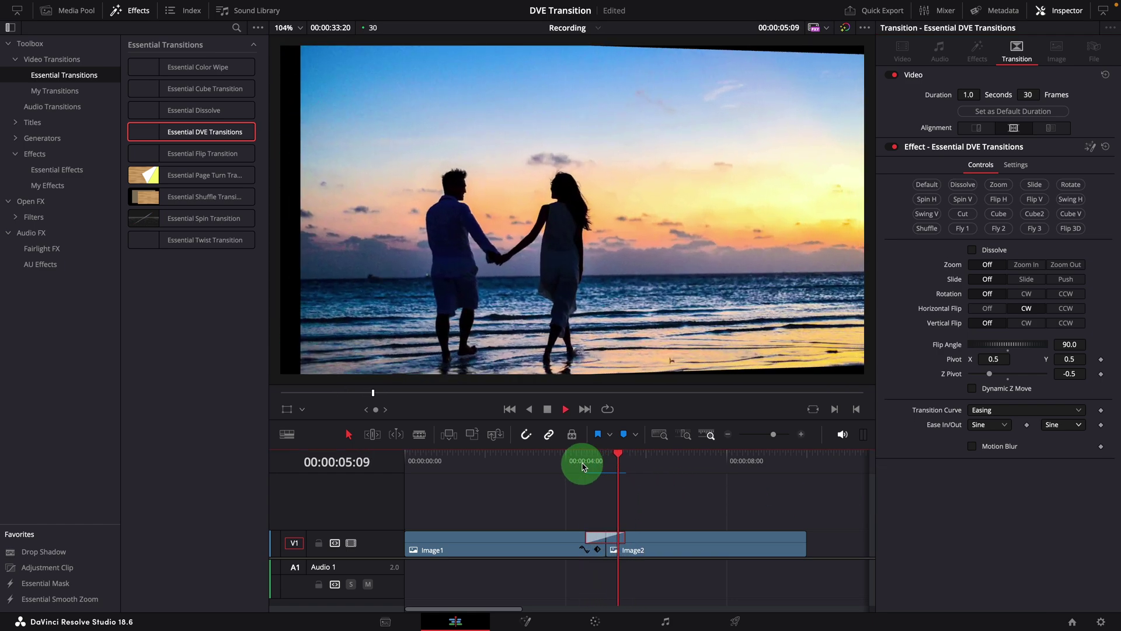
pyautogui.press('space')
pyautogui.click(584, 461)
pyautogui.press('space')
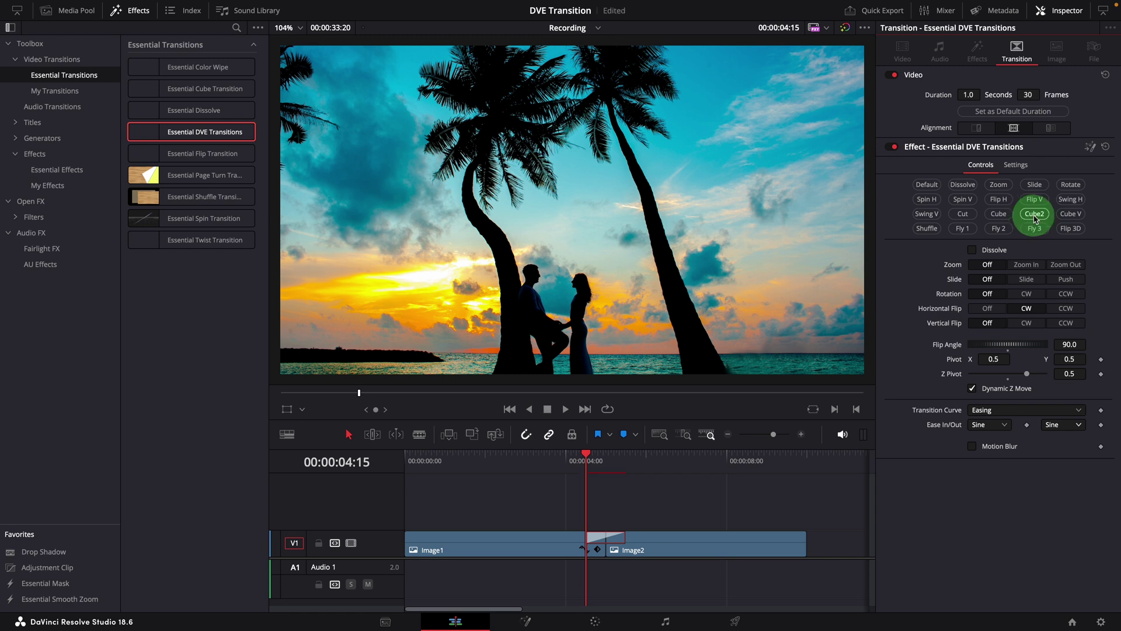
# - Change the Z Pivot to 0.28125 and preview the vertical flip between the beach photos
pyautogui.click(1000, 382)
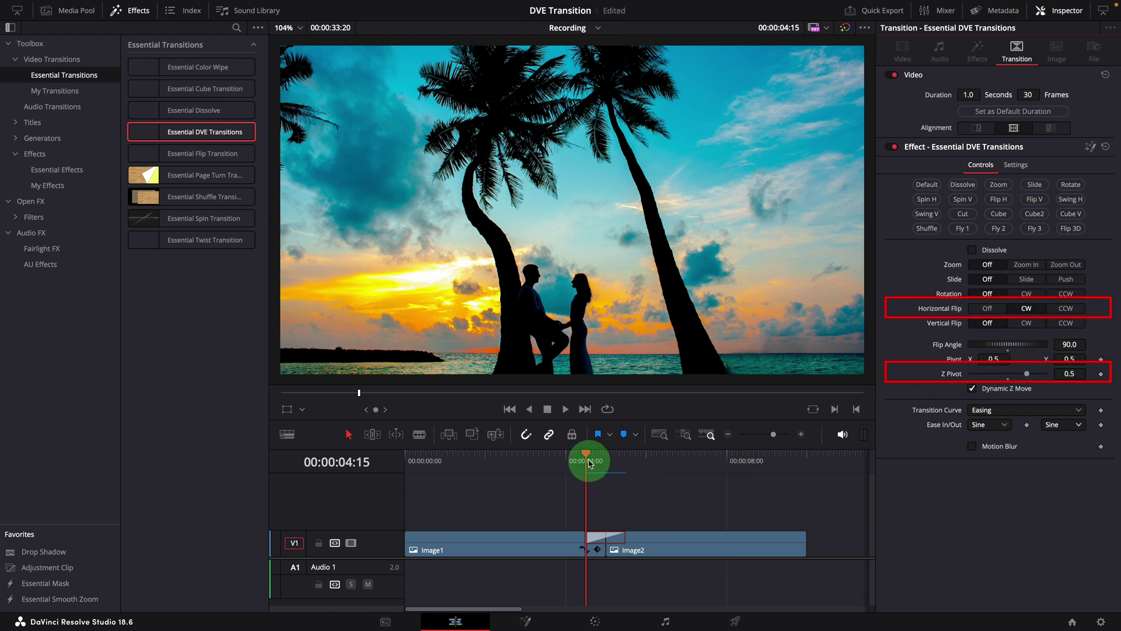
pyautogui.press('space')
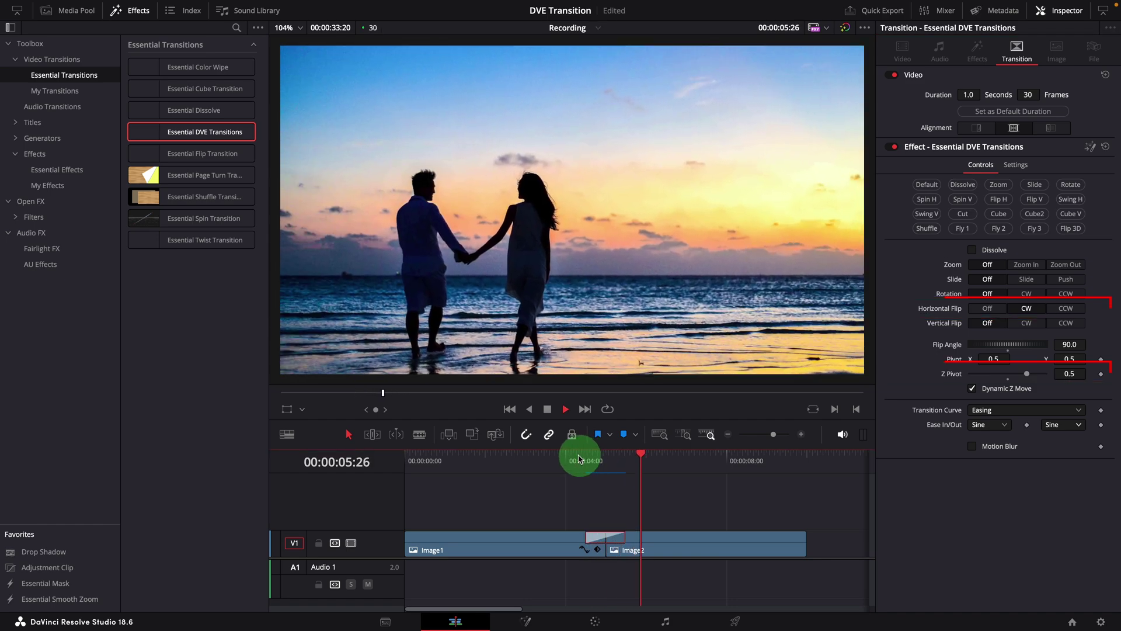
pyautogui.click(575, 458)
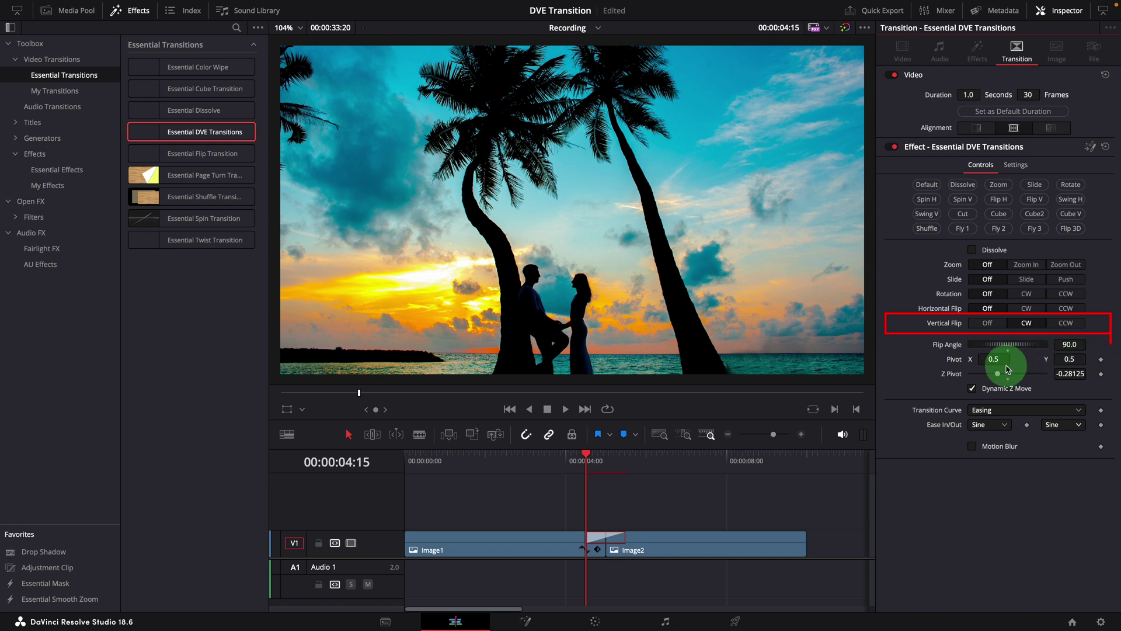
pyautogui.press('space')
pyautogui.click(589, 462)
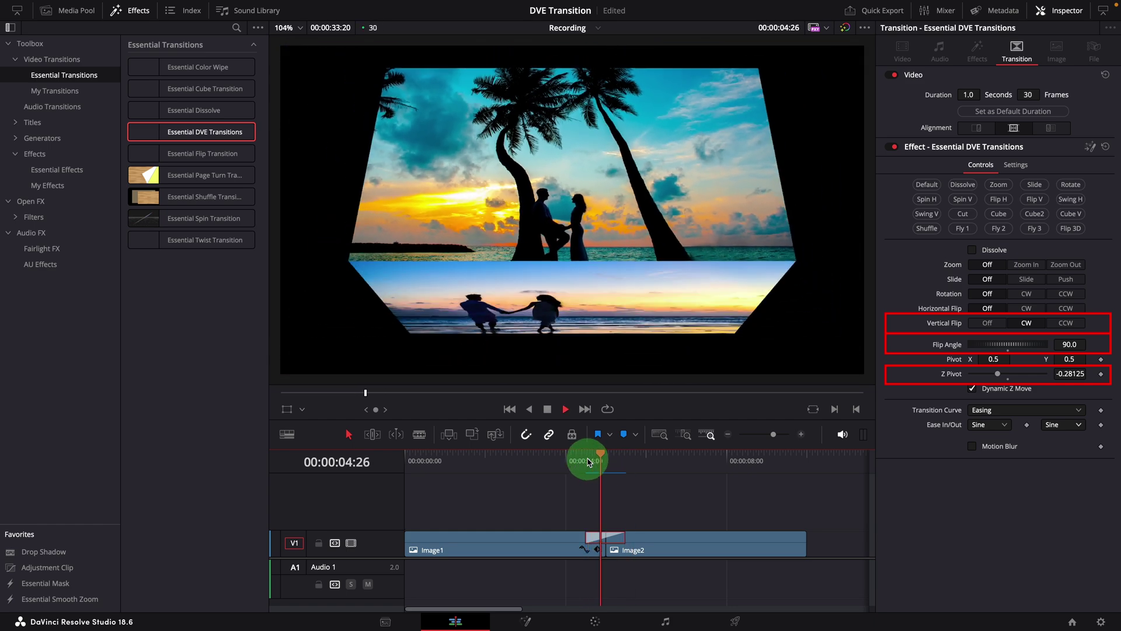
pyautogui.click(609, 513)
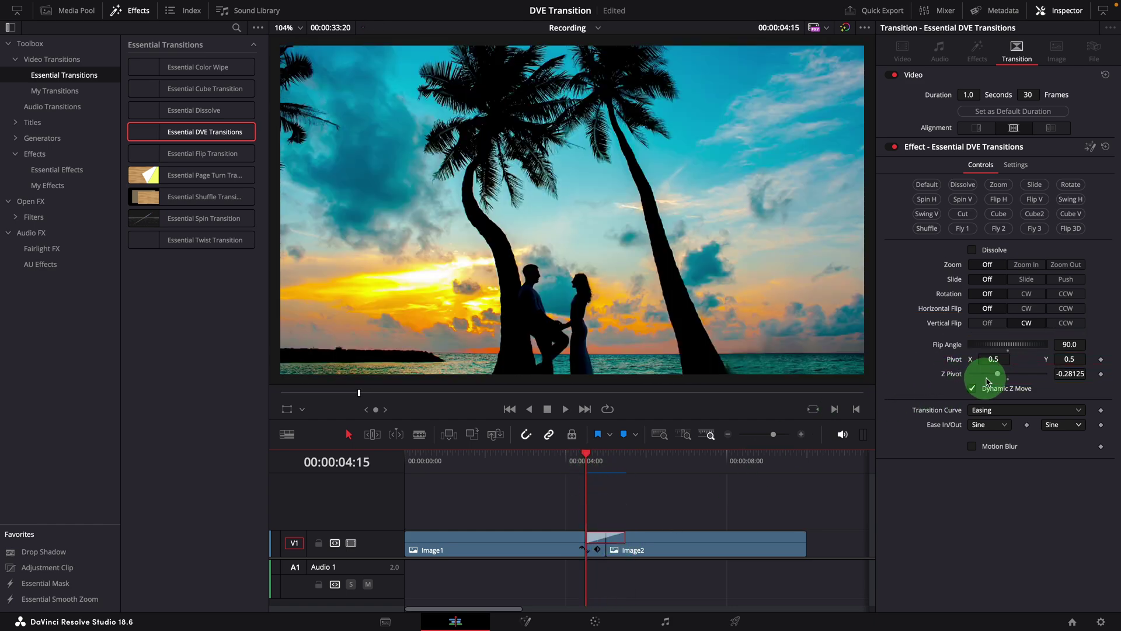
pyautogui.click(1072, 374)
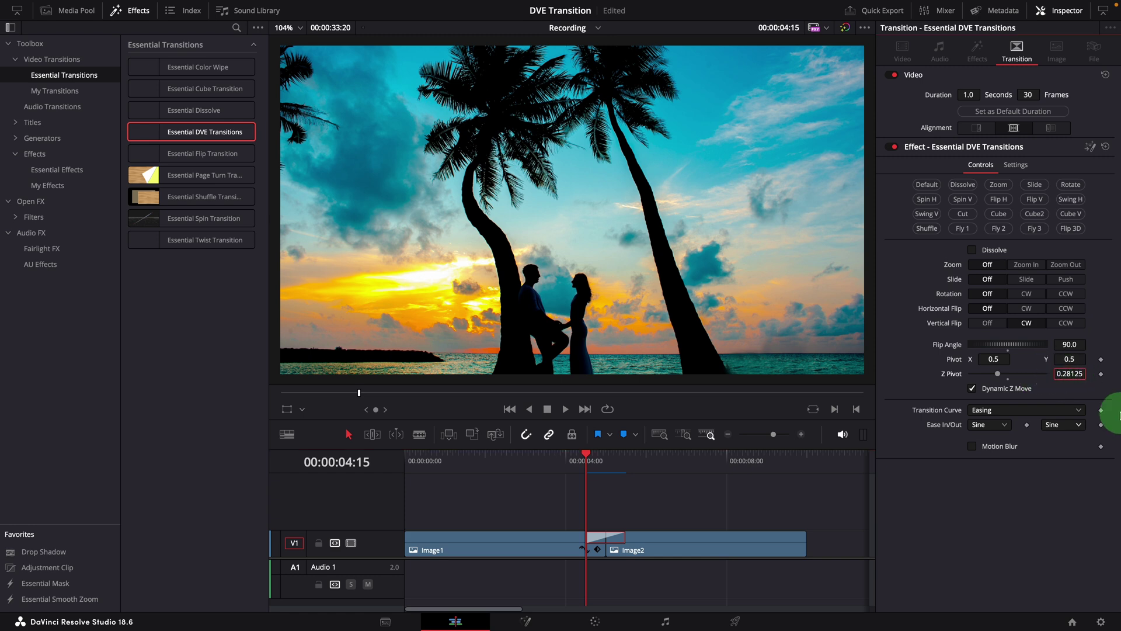
pyautogui.press('space')
pyautogui.press('space')
pyautogui.press('space')
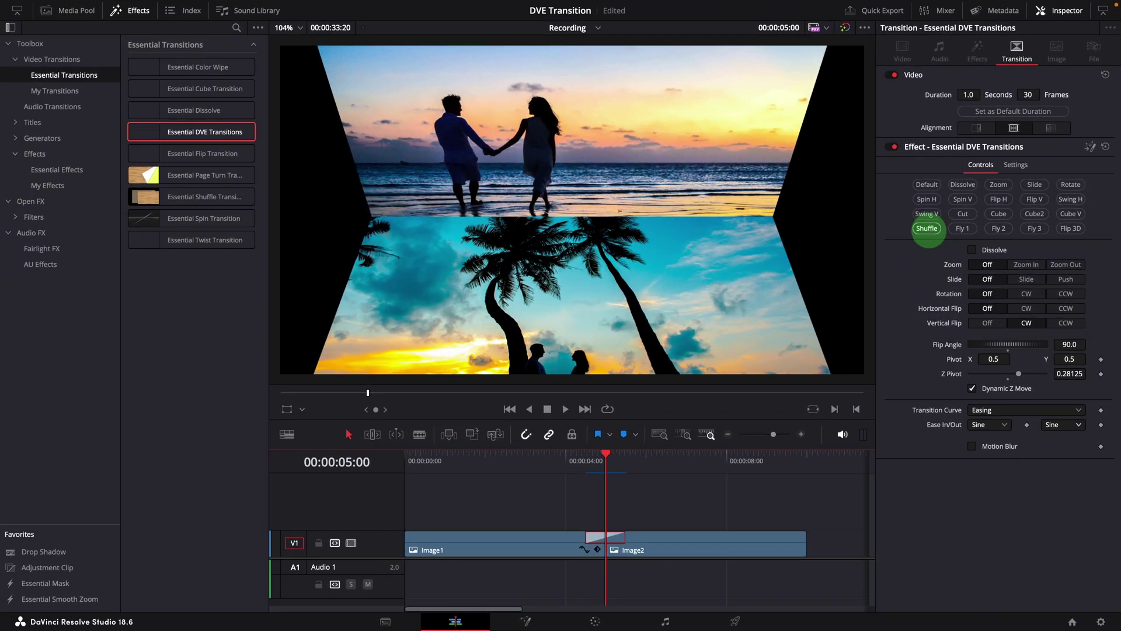
# - Apply the Shuffle preset with clockwise flips and a 180 slide angle, replaying the push
pyautogui.click(927, 228)
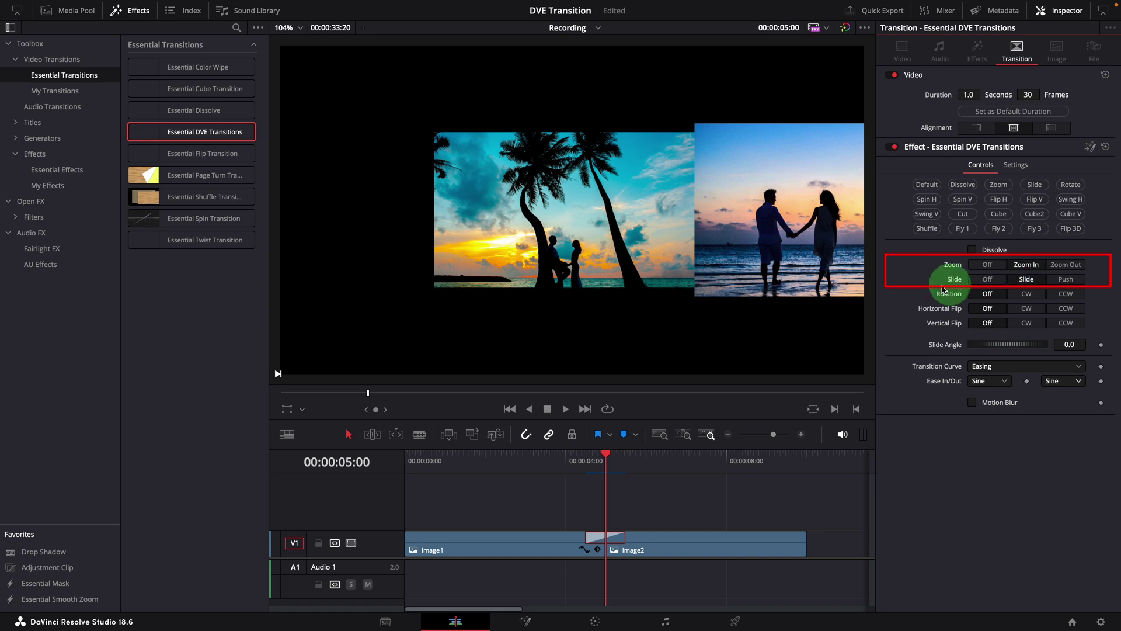
pyautogui.click(580, 460)
pyautogui.press('space')
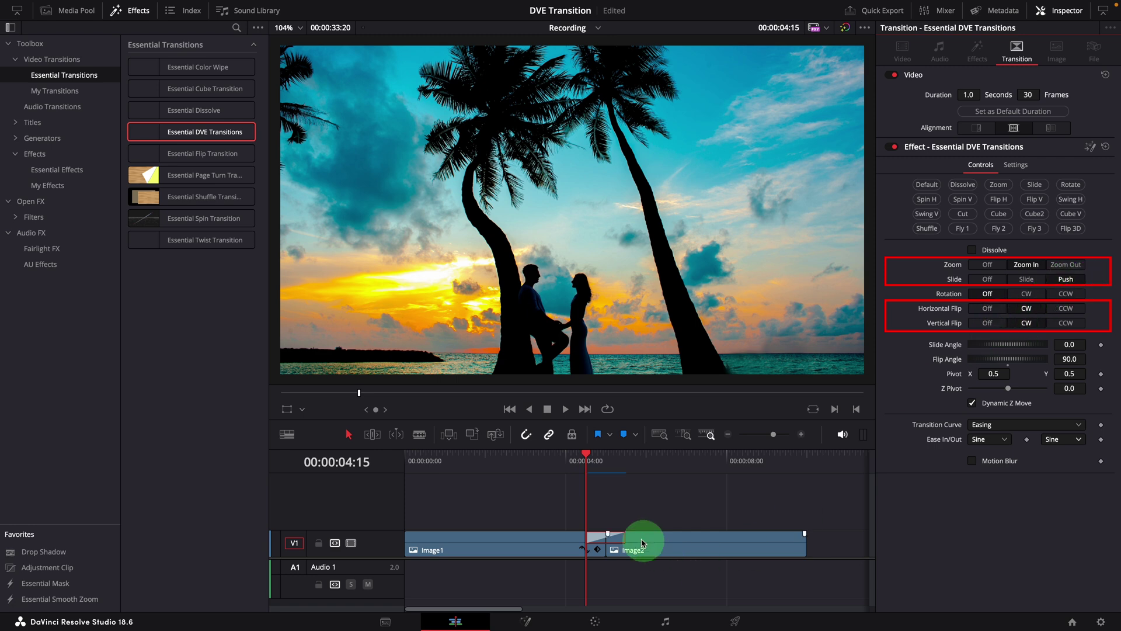
pyautogui.press('space')
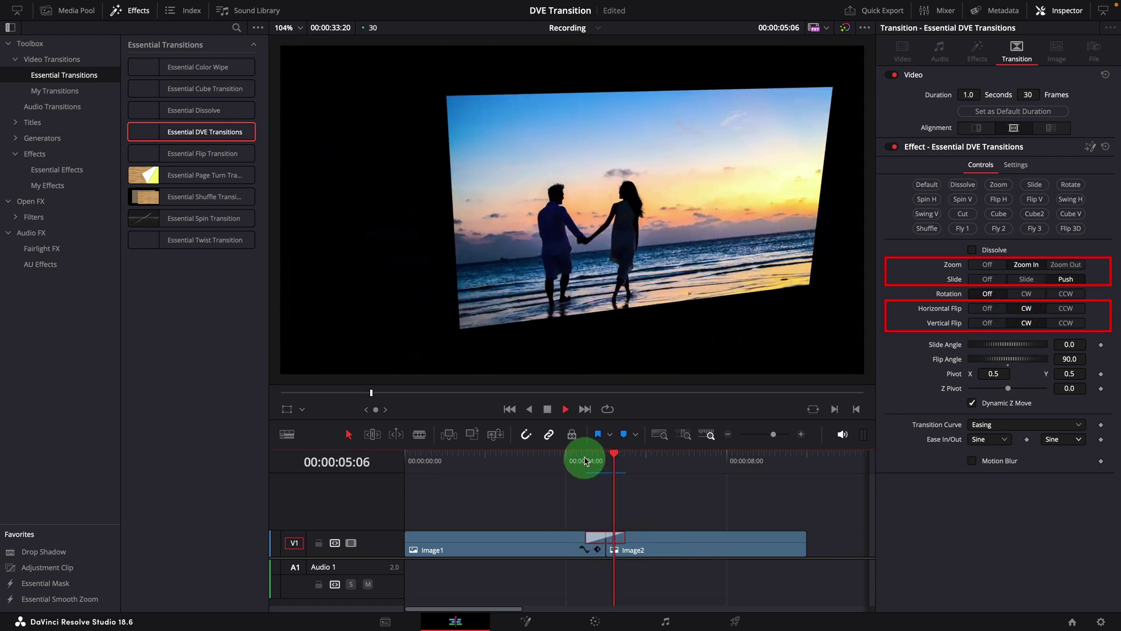
pyautogui.click(586, 461)
pyautogui.click(582, 458)
pyautogui.press('space')
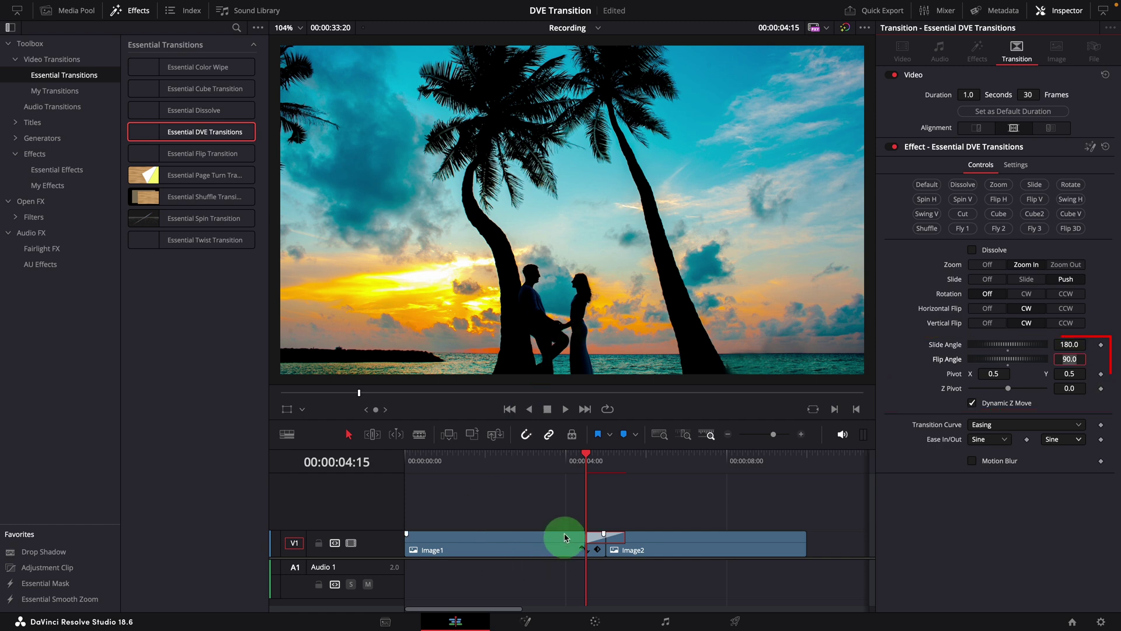
pyautogui.press('space')
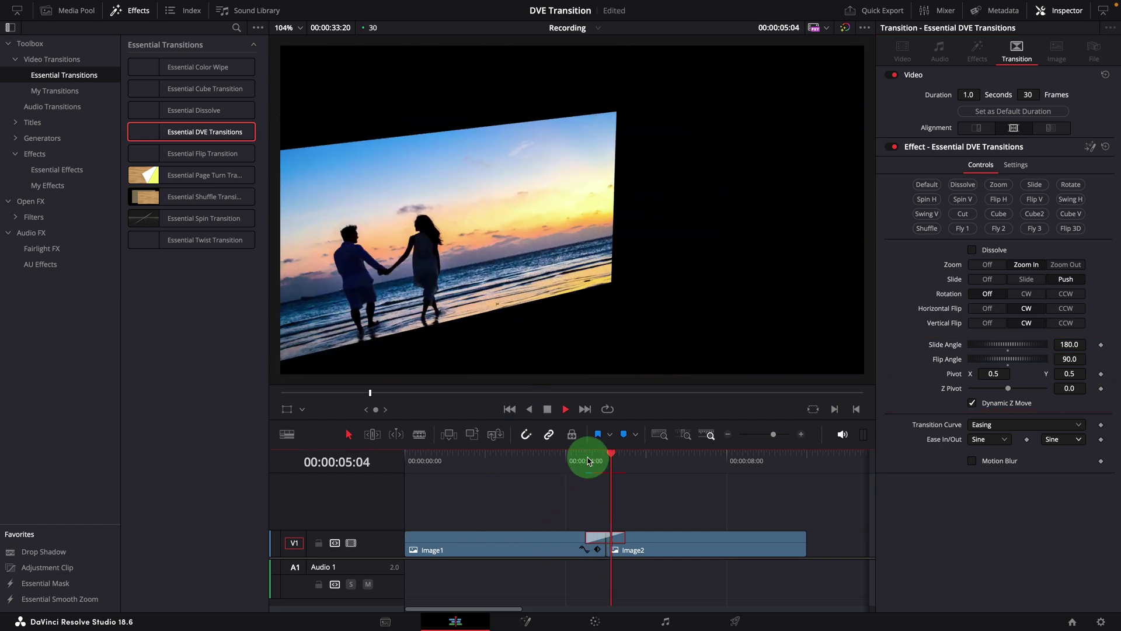
pyautogui.click(583, 459)
pyautogui.press('space')
pyautogui.press('space')
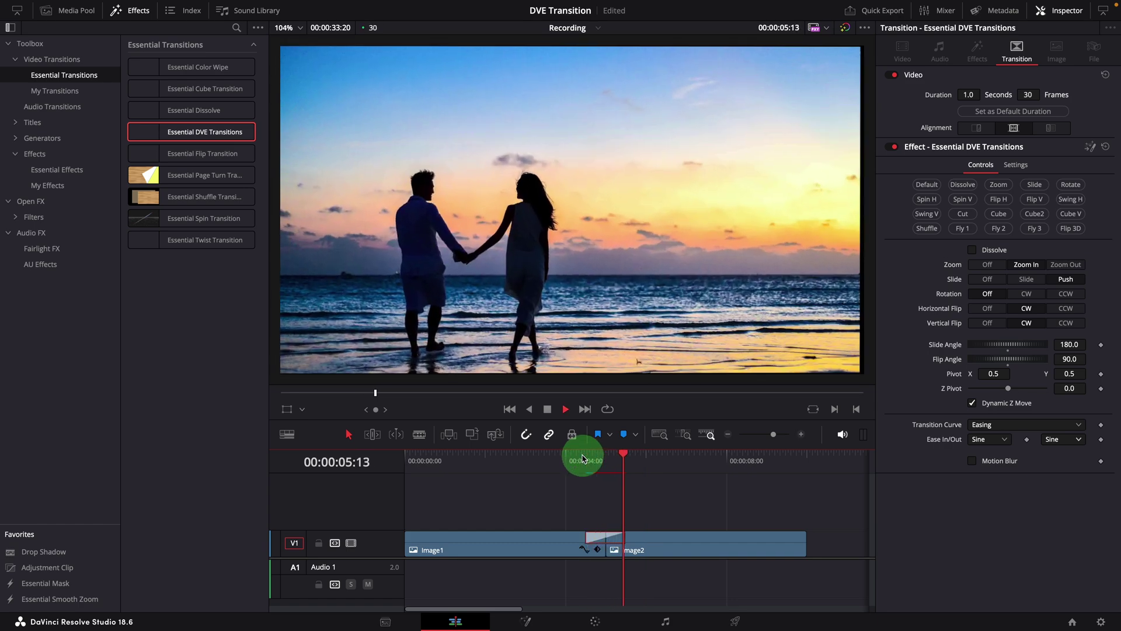
pyautogui.click(583, 458)
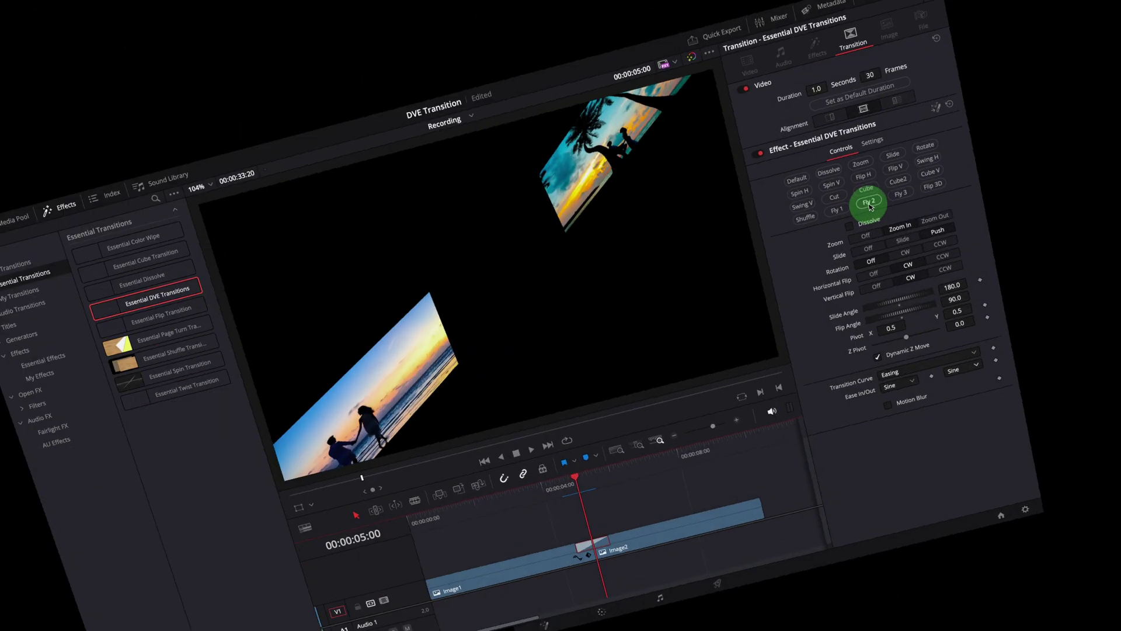
# - Preview the Fly 2, Fly 3 and Flip 3D presets in turn, ending on Flip 3D
pyautogui.click(998, 230)
pyautogui.click(584, 459)
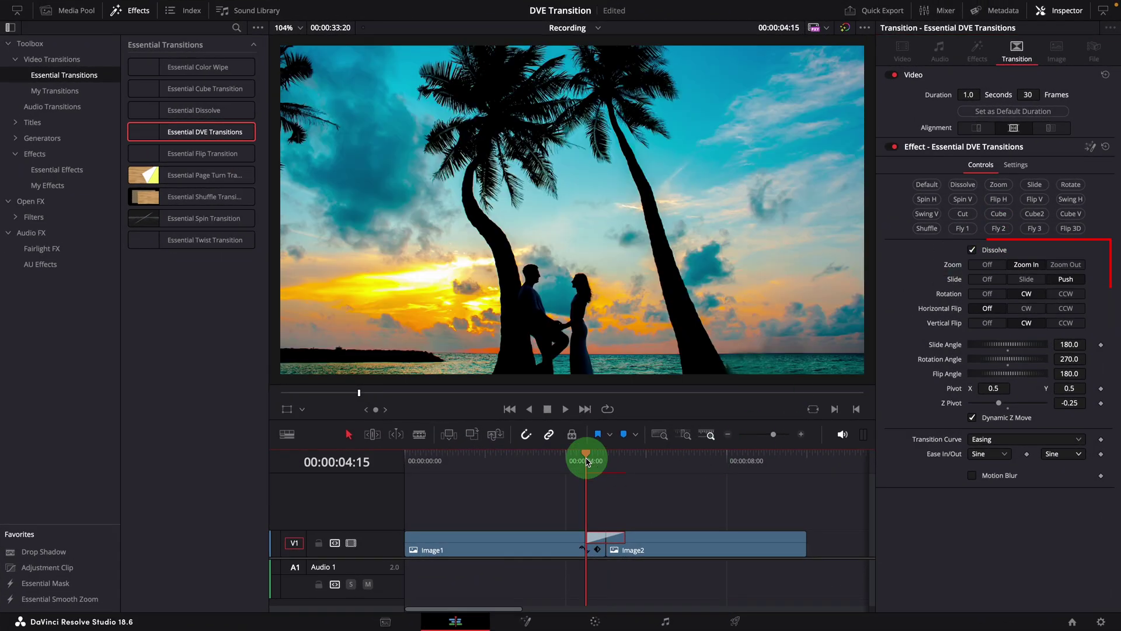
pyautogui.press('space')
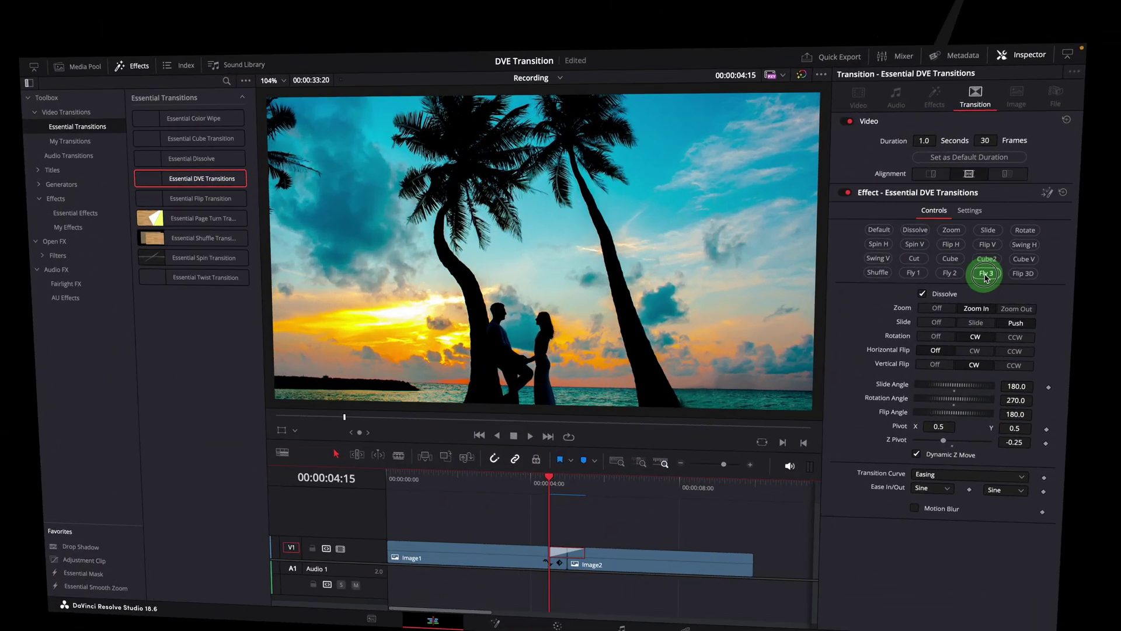
pyautogui.click(1031, 235)
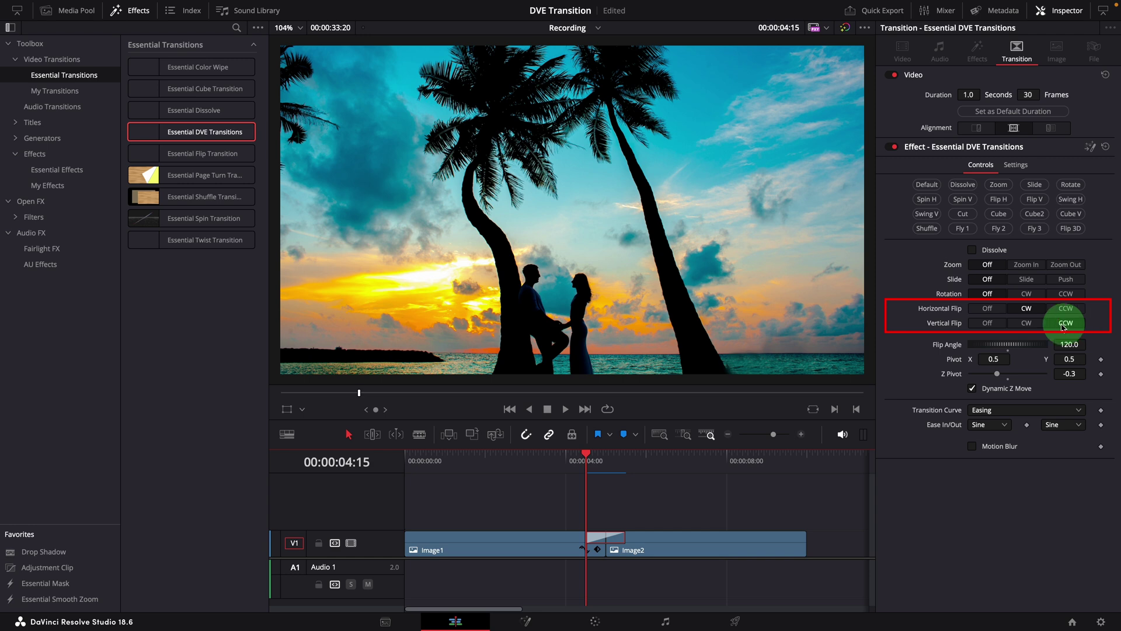
pyautogui.press('space')
pyautogui.click(584, 459)
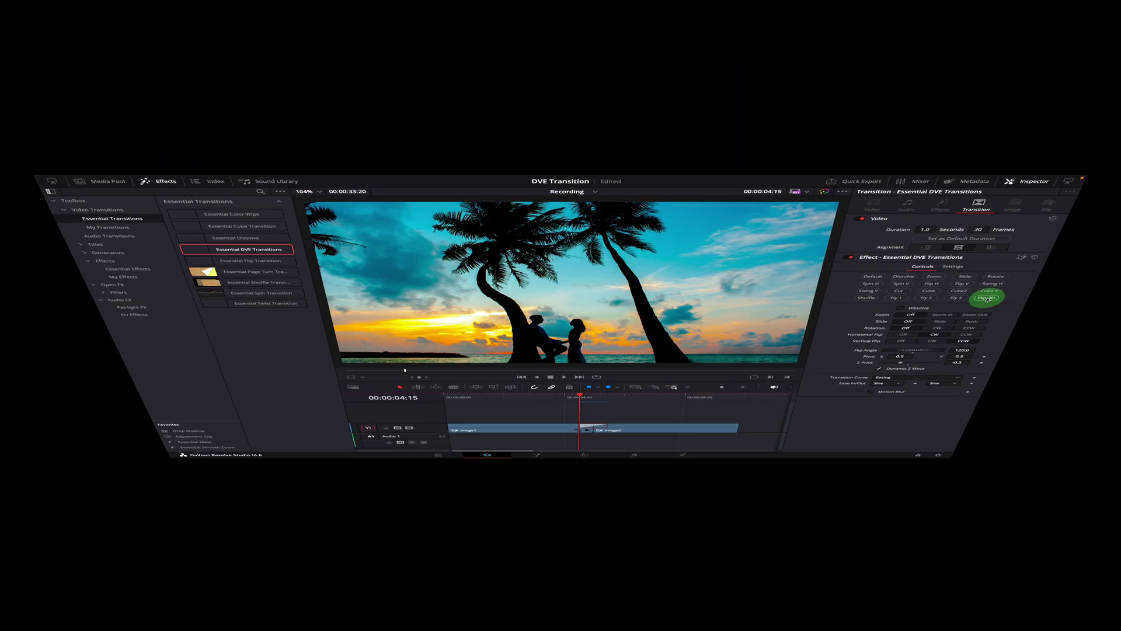
pyautogui.click(1071, 228)
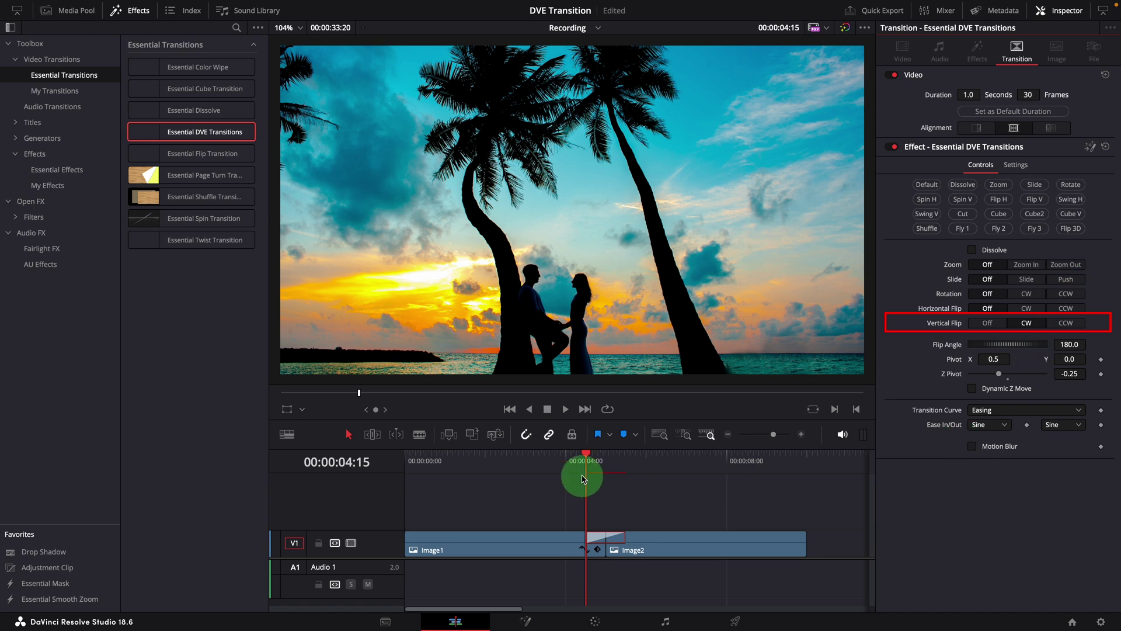
pyautogui.press('space')
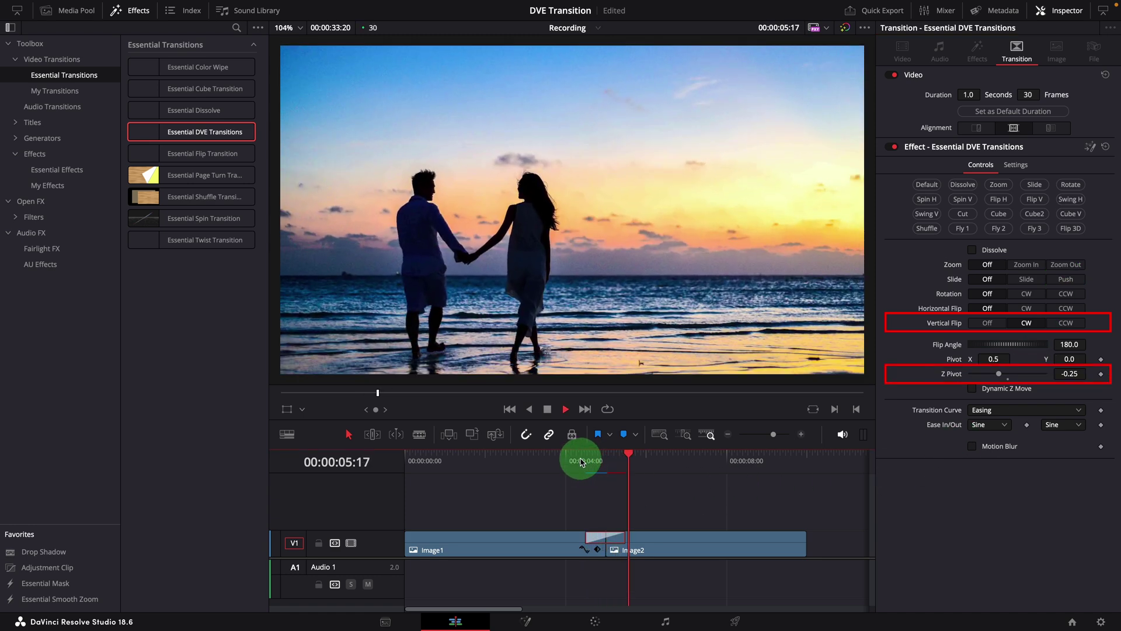
pyautogui.press('space')
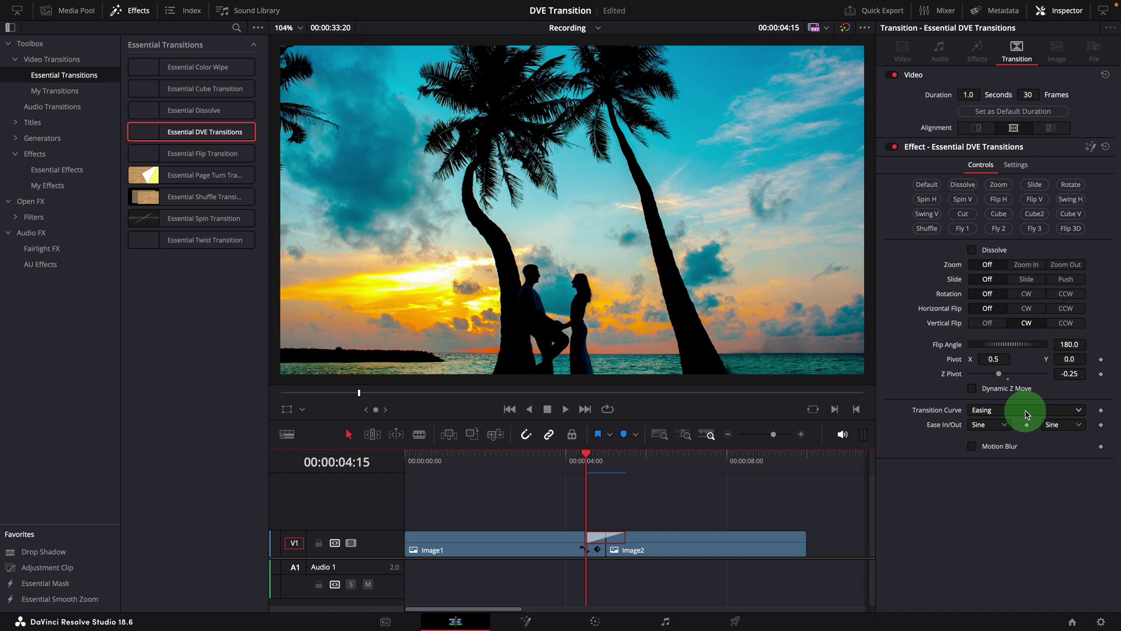
# - Set ease-in to None and ease-out to Bounce, after trying Cubic, and preview
pyautogui.click(1005, 424)
pyautogui.click(986, 478)
pyautogui.click(1063, 424)
pyautogui.click(1060, 571)
pyautogui.click(990, 425)
pyautogui.click(987, 440)
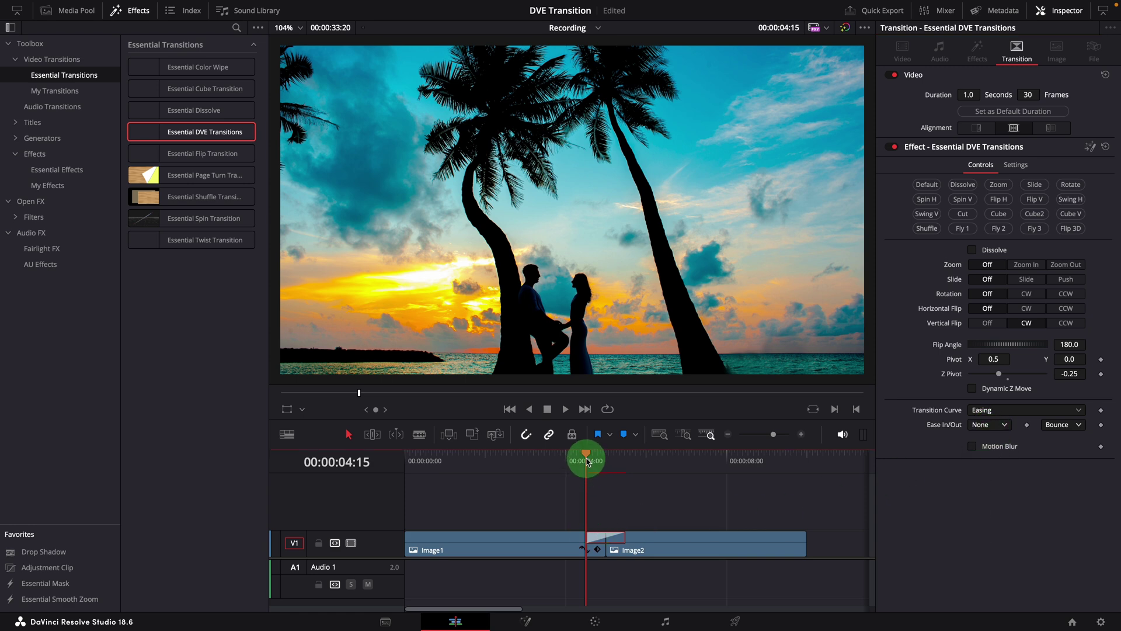
pyautogui.press('space')
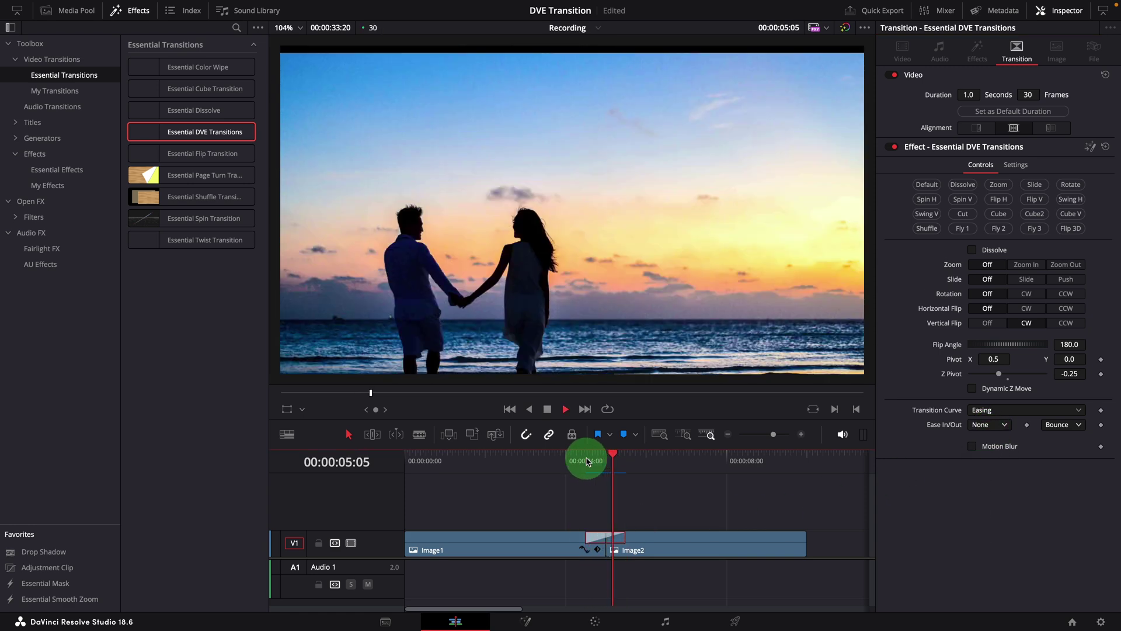
pyautogui.click(587, 461)
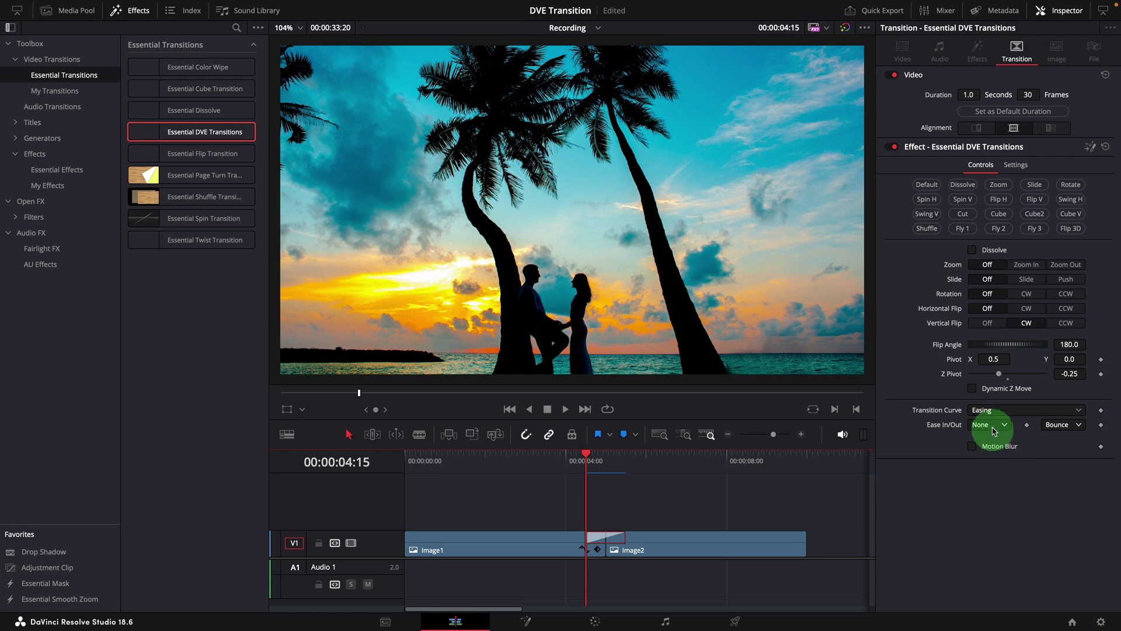
# - Switch the transition's timing curve to Linear and play it back
pyautogui.click(1016, 410)
pyautogui.click(990, 424)
pyautogui.click(599, 484)
pyautogui.press('space')
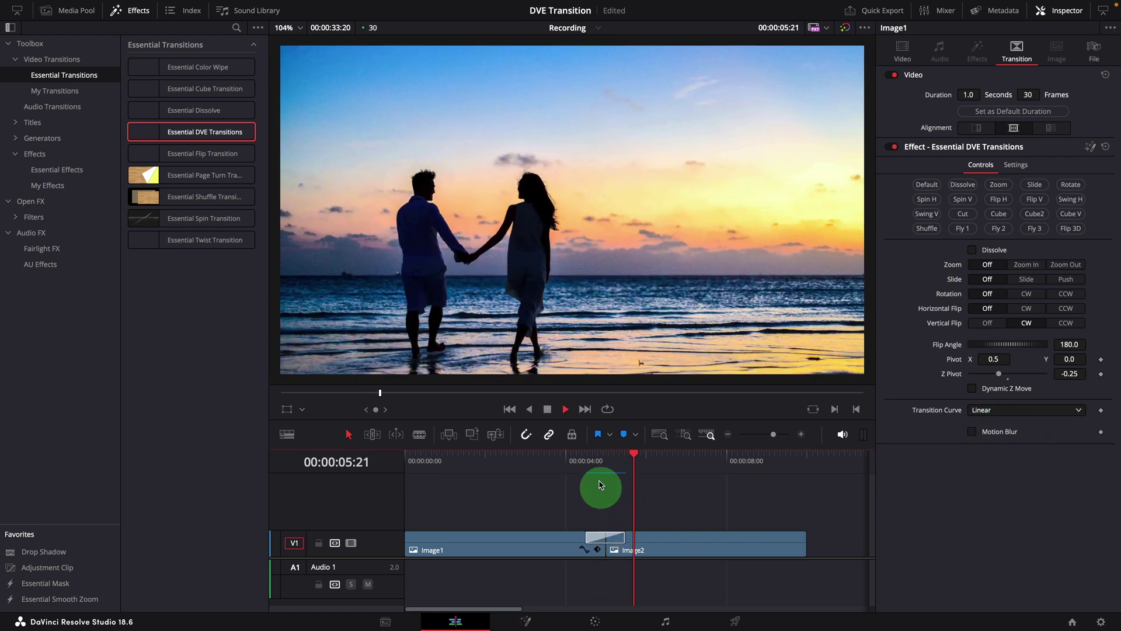
pyautogui.click(582, 461)
# - Switch the timing curve to Custom, reshape its points, and preview the result
pyautogui.click(614, 540)
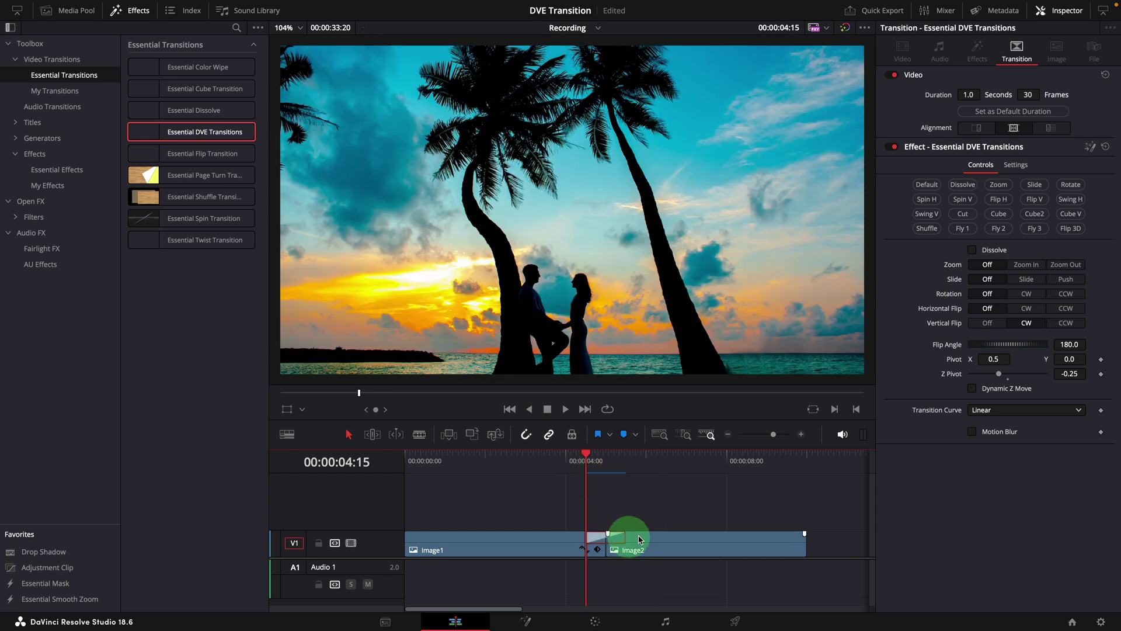
pyautogui.click(1005, 410)
pyautogui.click(990, 438)
pyautogui.click(994, 474)
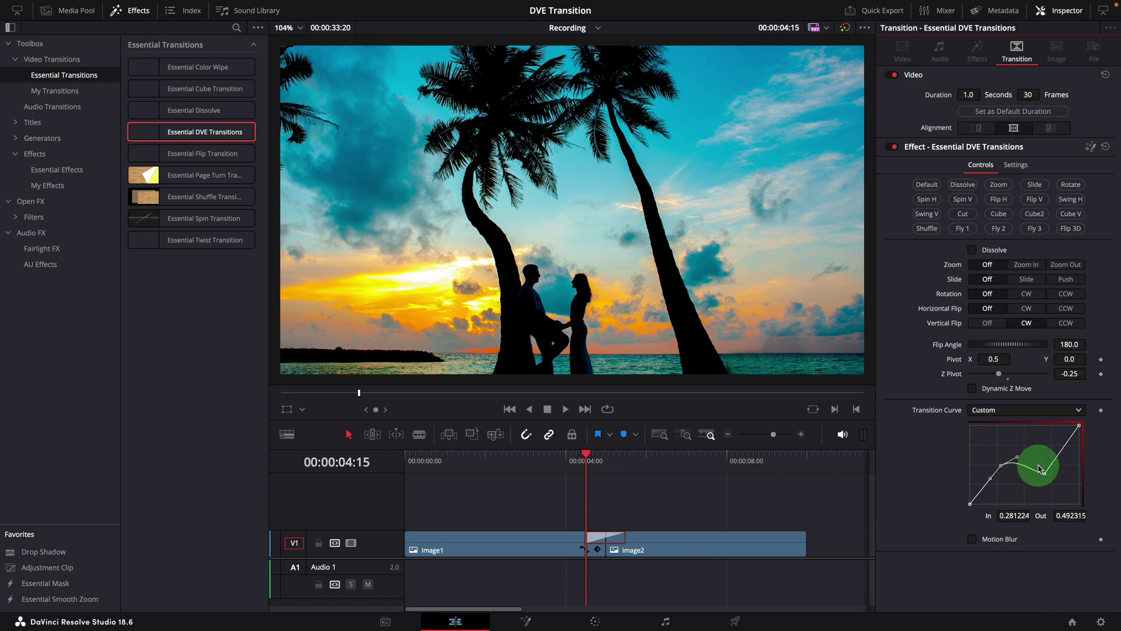
pyautogui.press('space')
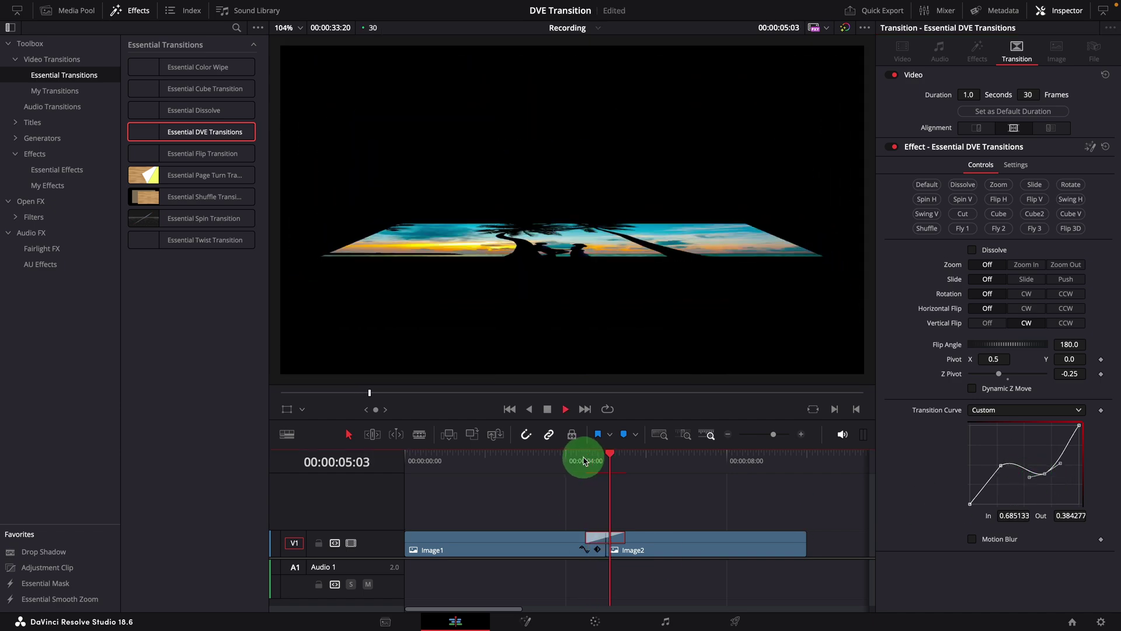
pyautogui.click(584, 456)
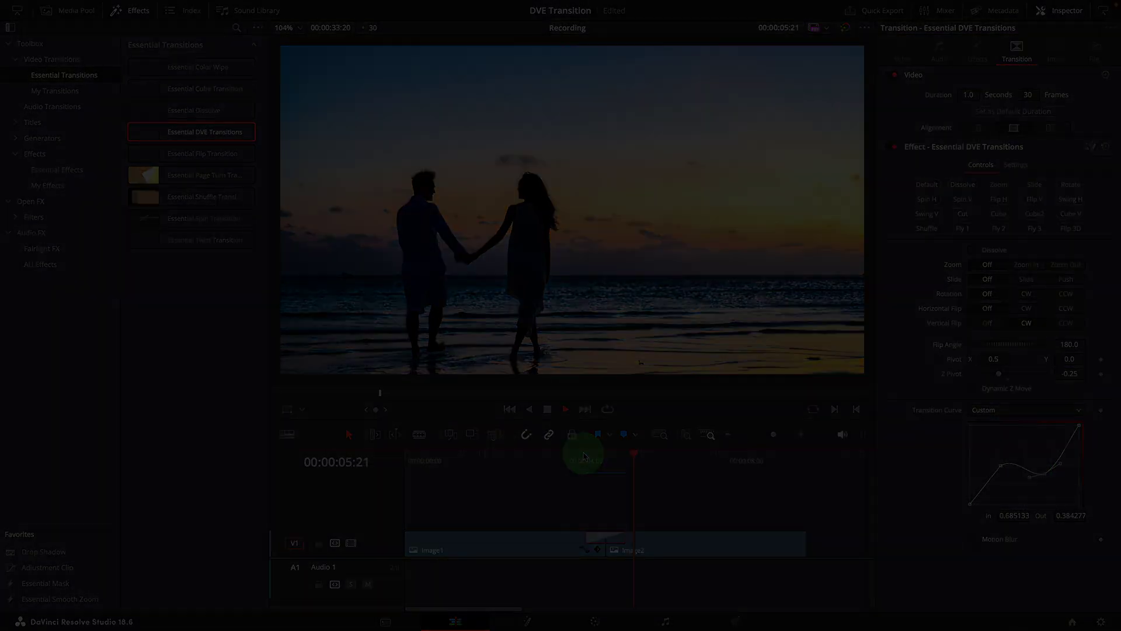
# - Enable motion blur with quality 4 and replay the flip transition
pyautogui.click(984, 544)
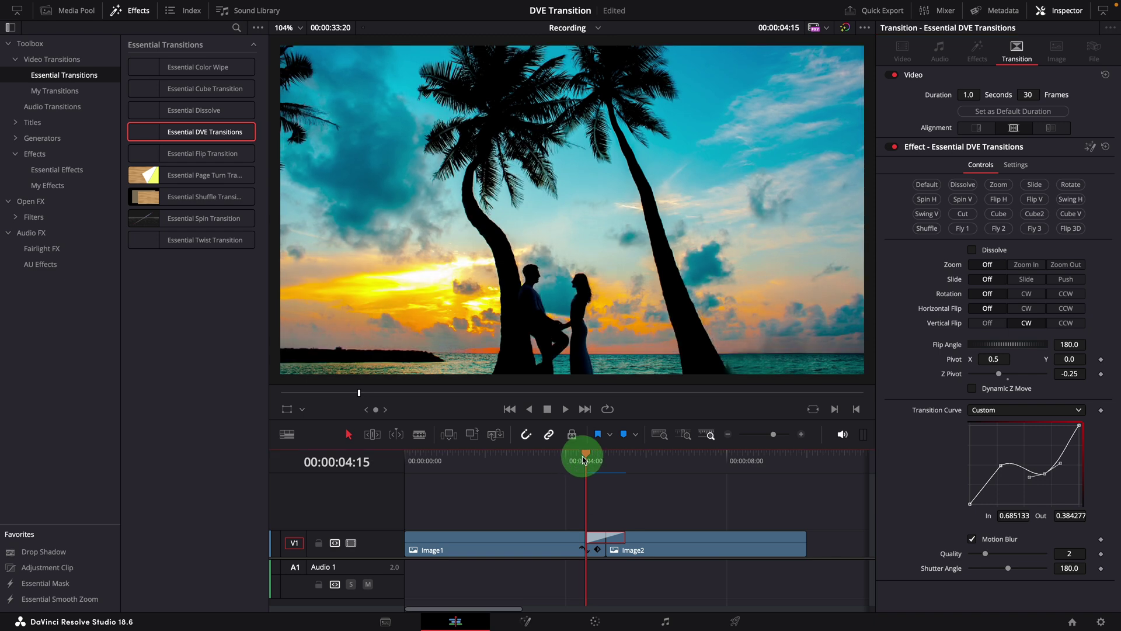
pyautogui.press('space')
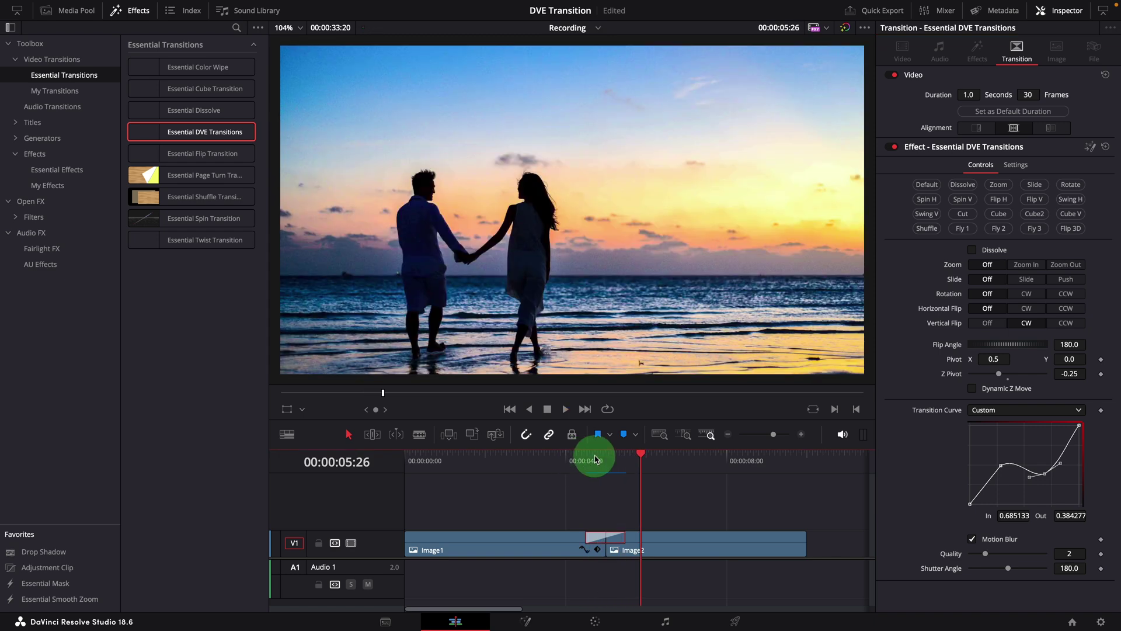
pyautogui.click(595, 458)
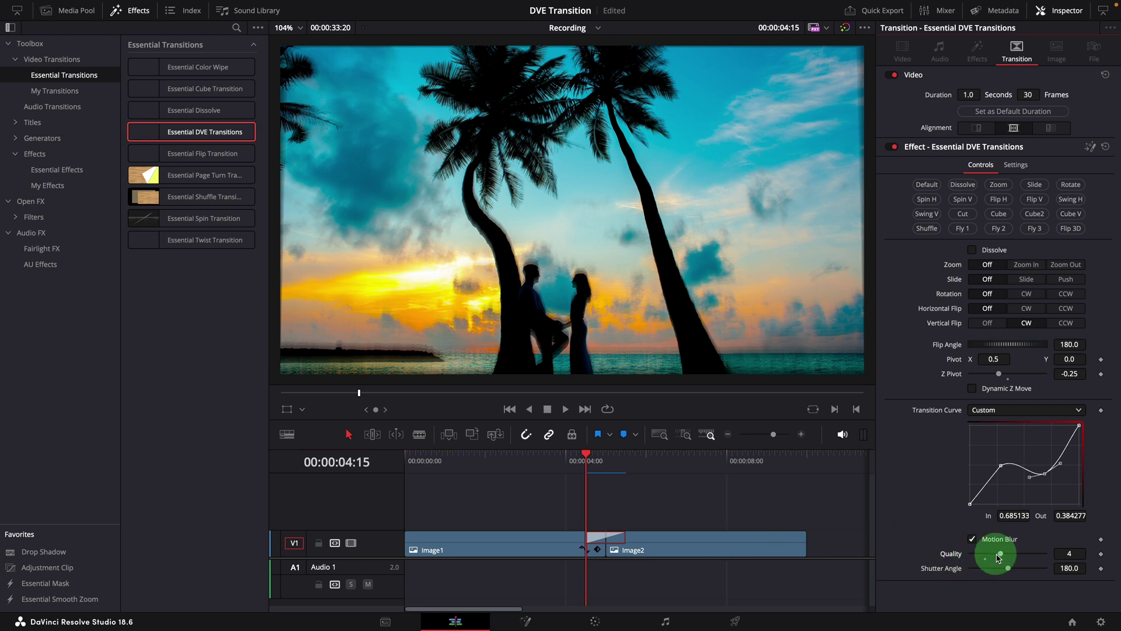
pyautogui.click(581, 461)
pyautogui.press('space')
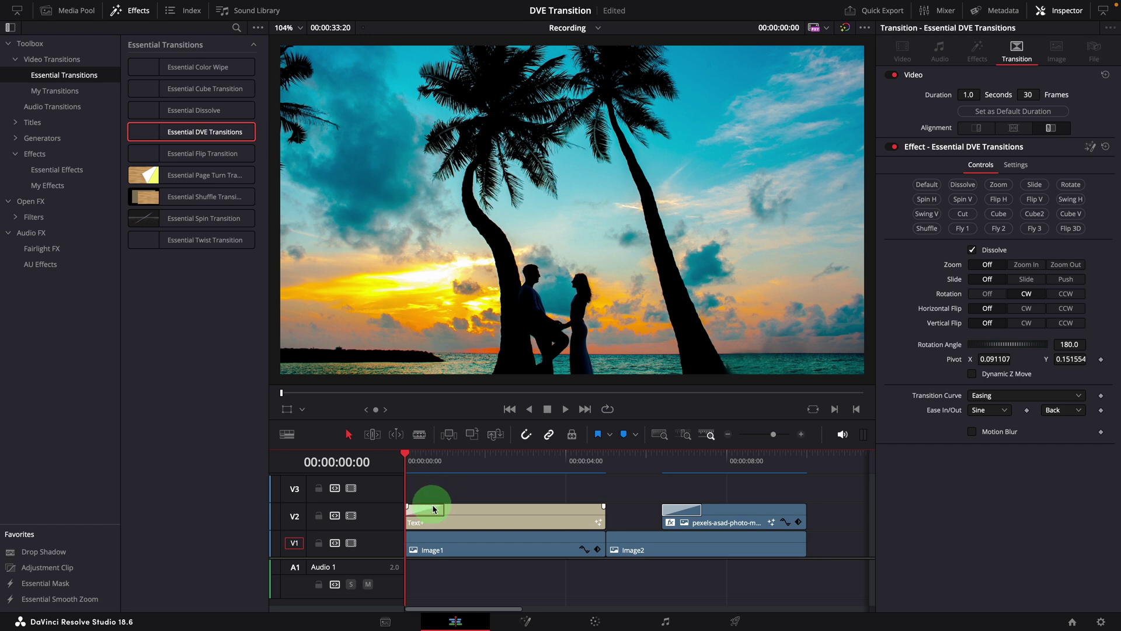
# - Play the title animation from the timeline start
pyautogui.press('space')
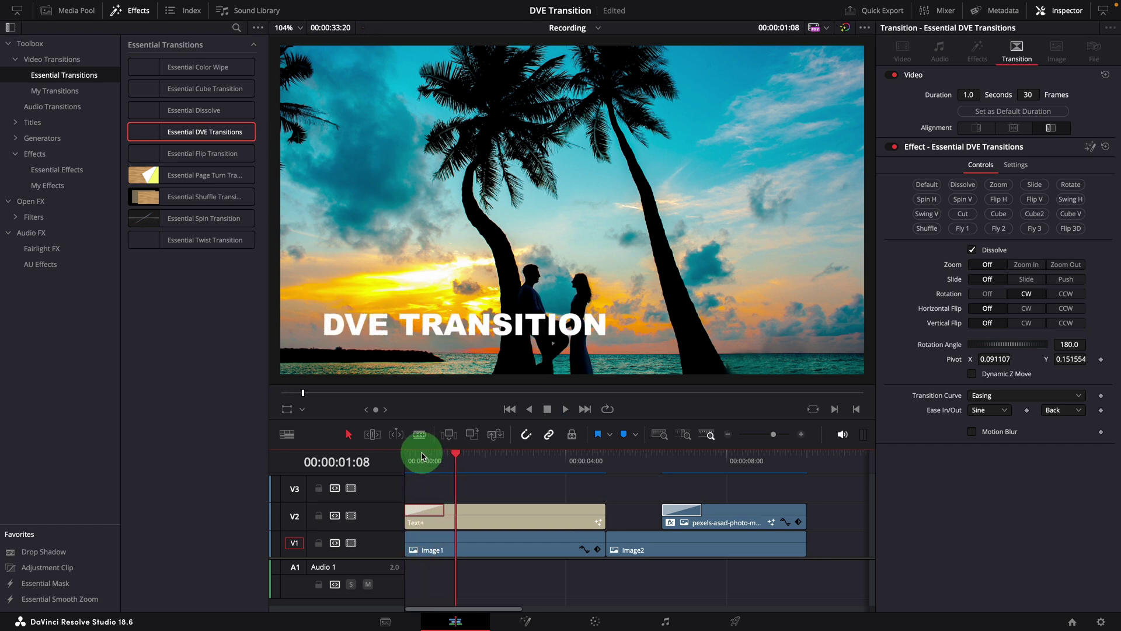
pyautogui.click(418, 458)
pyautogui.press('space')
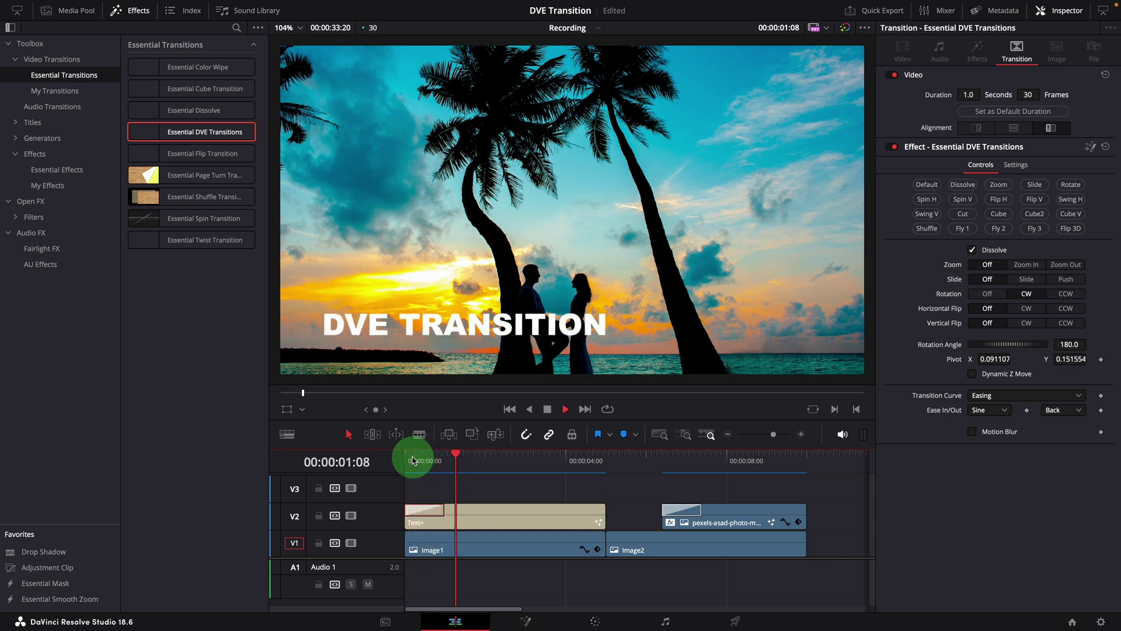
pyautogui.press('space')
pyautogui.press('Home')
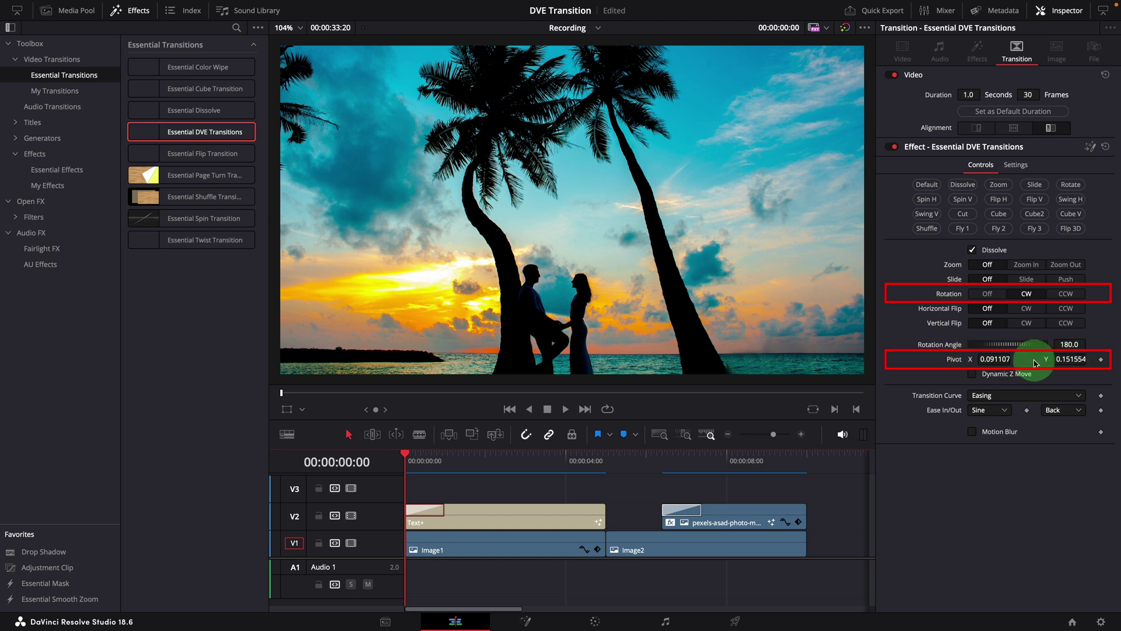
# - Show the Fusion overlay in the viewer and select the title's opening transition
pyautogui.click(302, 409)
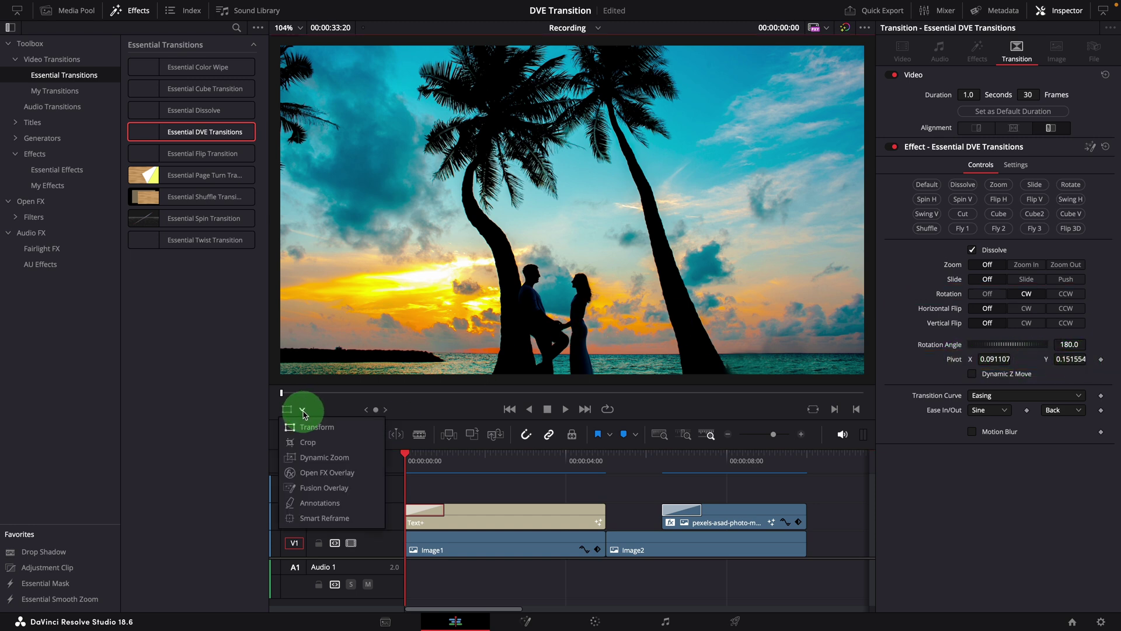
pyautogui.click(327, 487)
pyautogui.moveTo(456, 461); pyautogui.dragTo(486, 461)
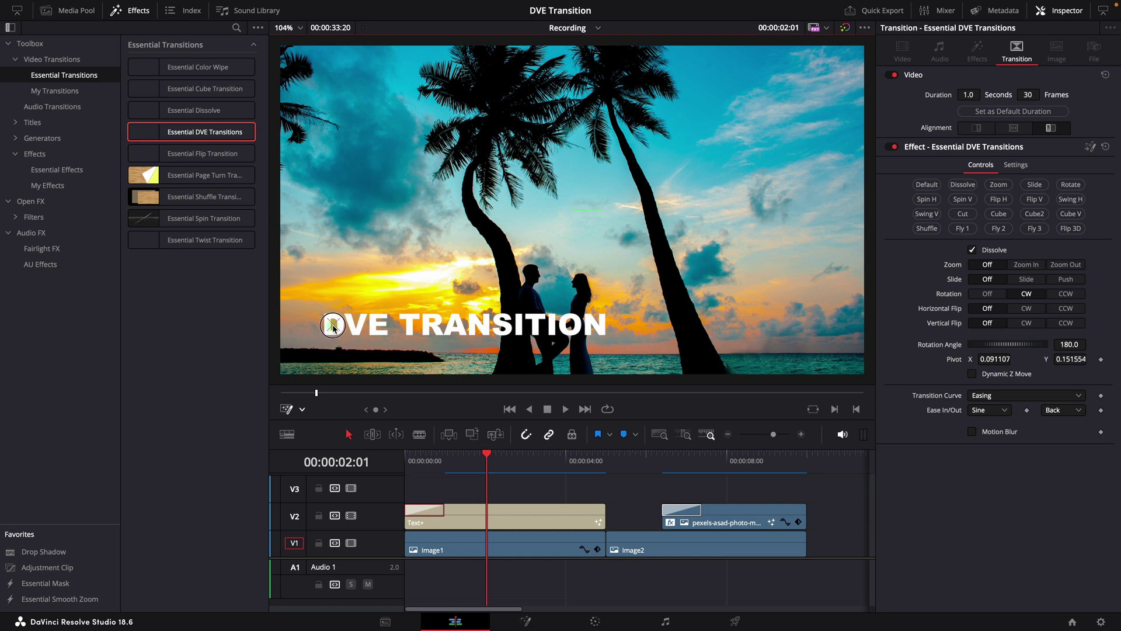
pyautogui.click(447, 479)
pyautogui.click(470, 506)
pyautogui.press('Home')
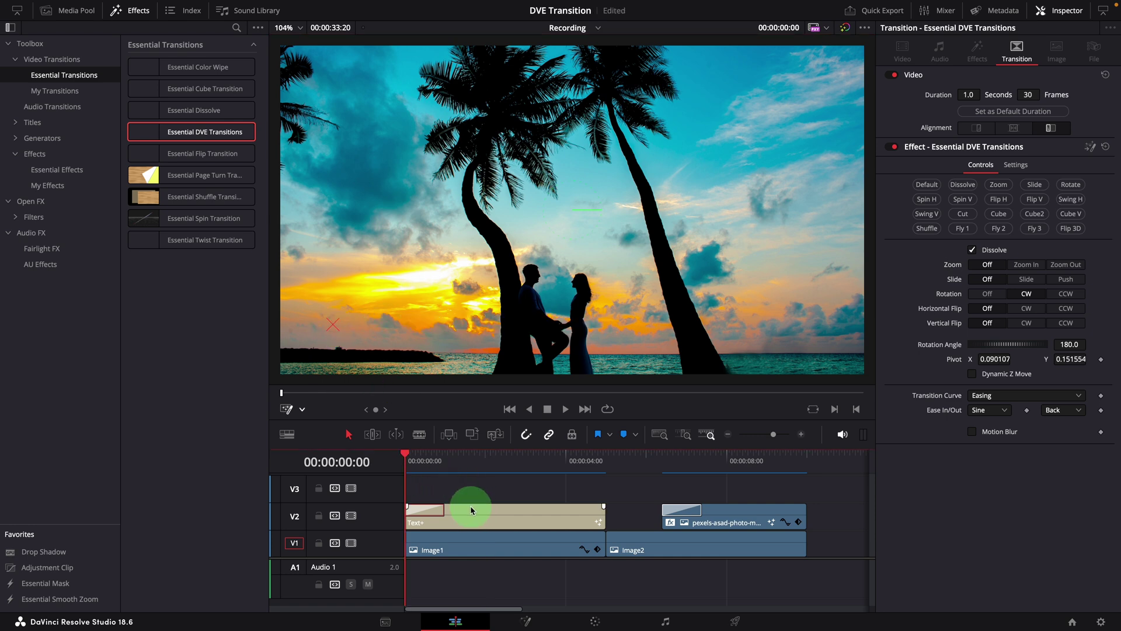
pyautogui.click(427, 510)
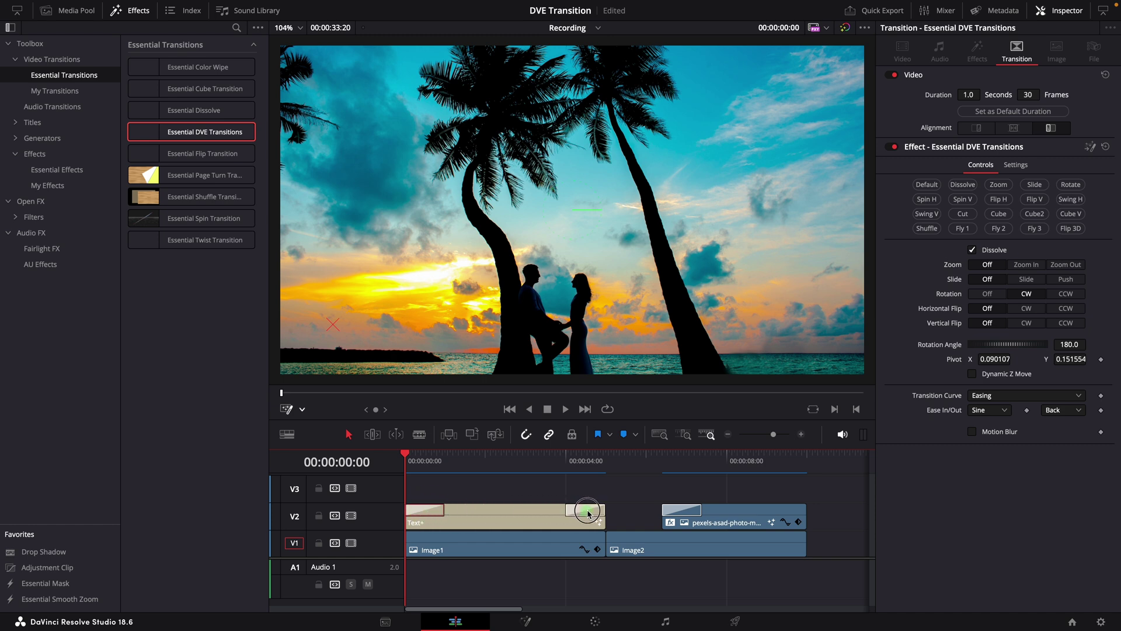
# - Replay the title's closing transition from 4 seconds and select it
pyautogui.click(564, 462)
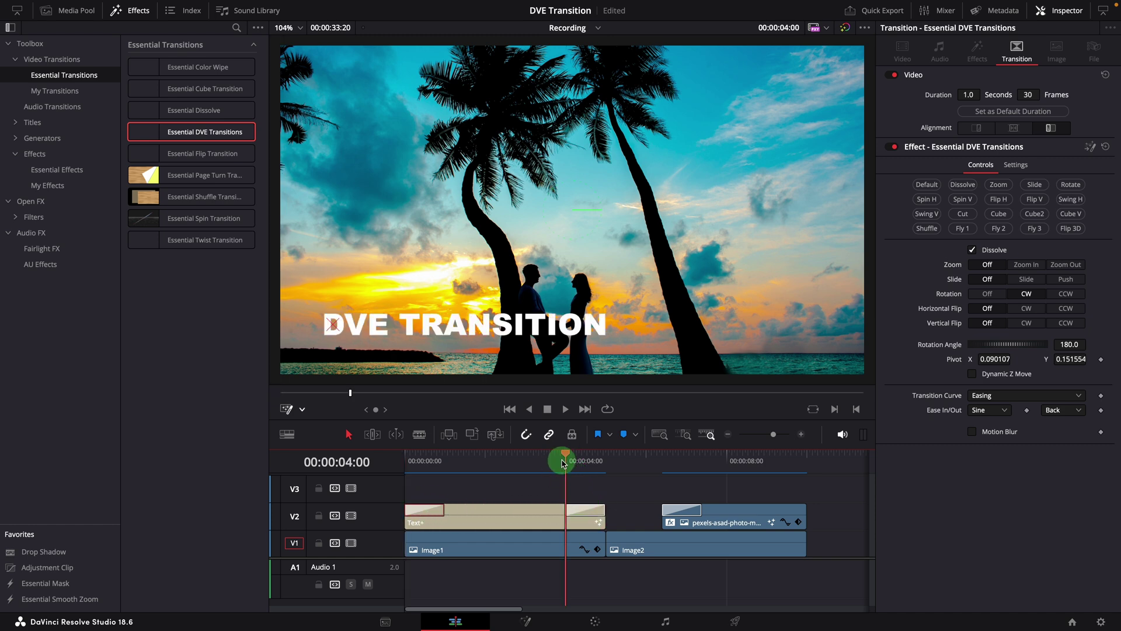
pyautogui.click(563, 462)
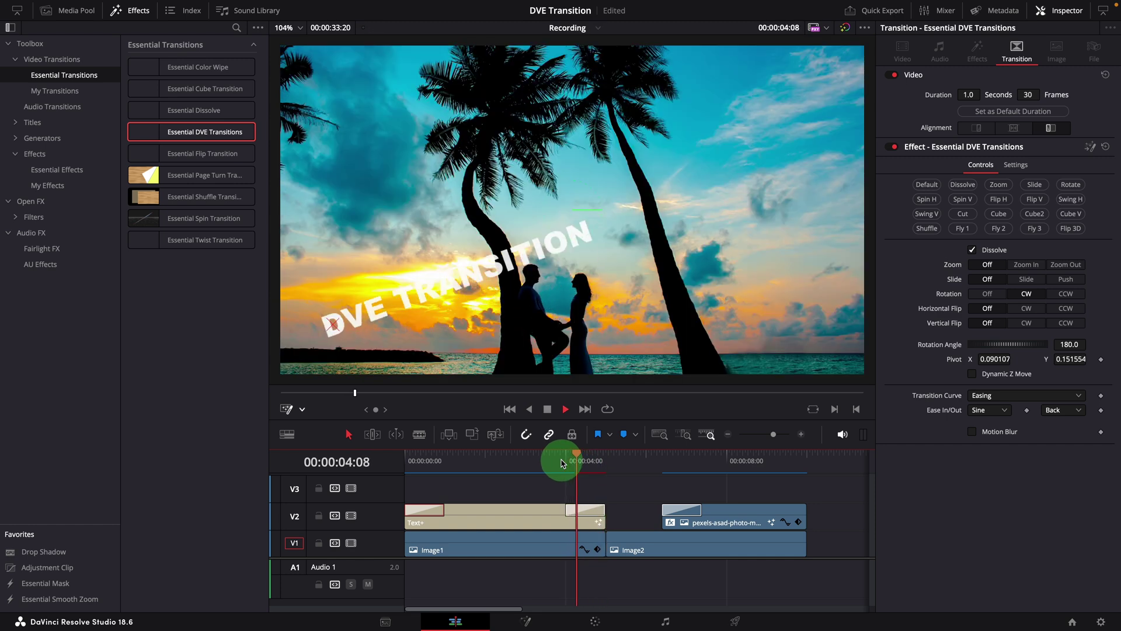
pyautogui.press('space')
pyautogui.click(563, 461)
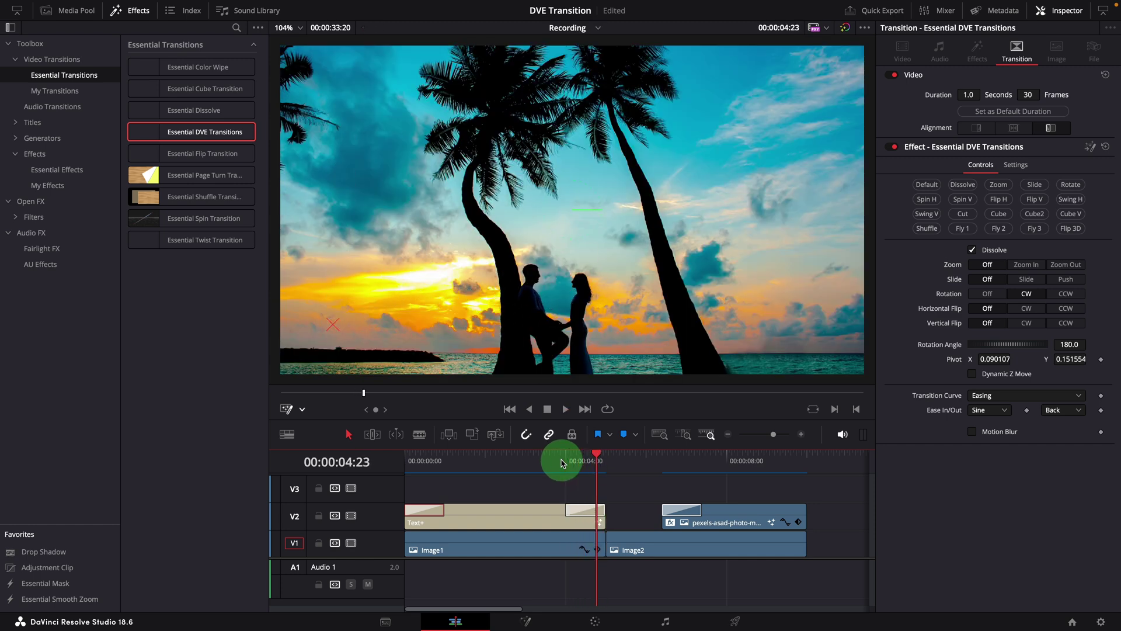
pyautogui.click(581, 512)
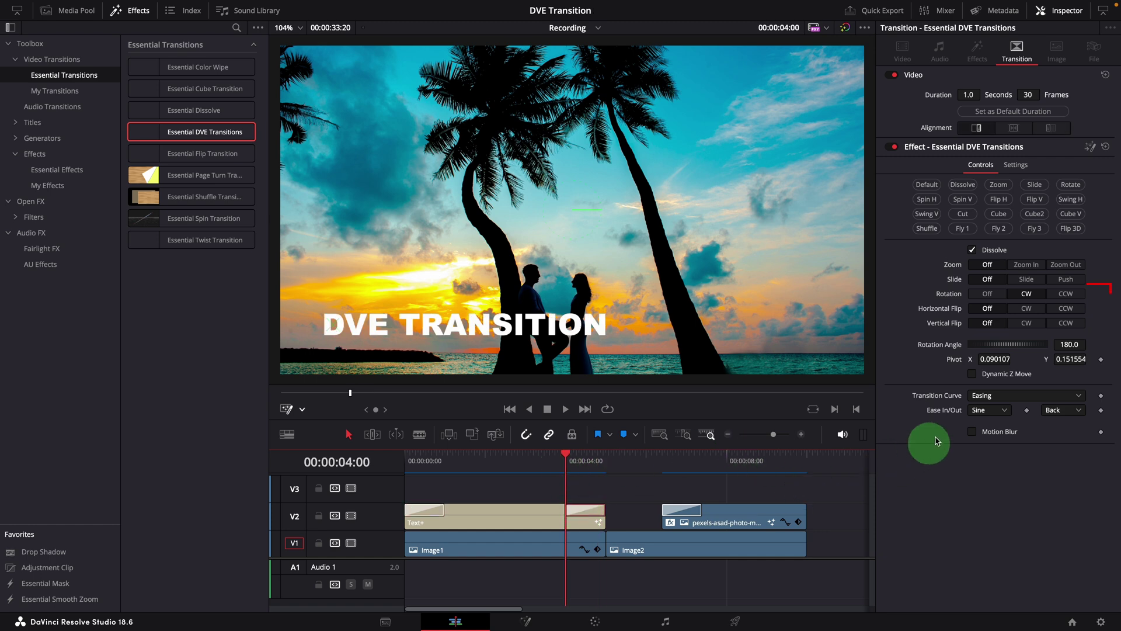
# - Set the closing transition to rotate CCW with Back ease-in and Sine ease-out, then preview
pyautogui.click(1066, 293)
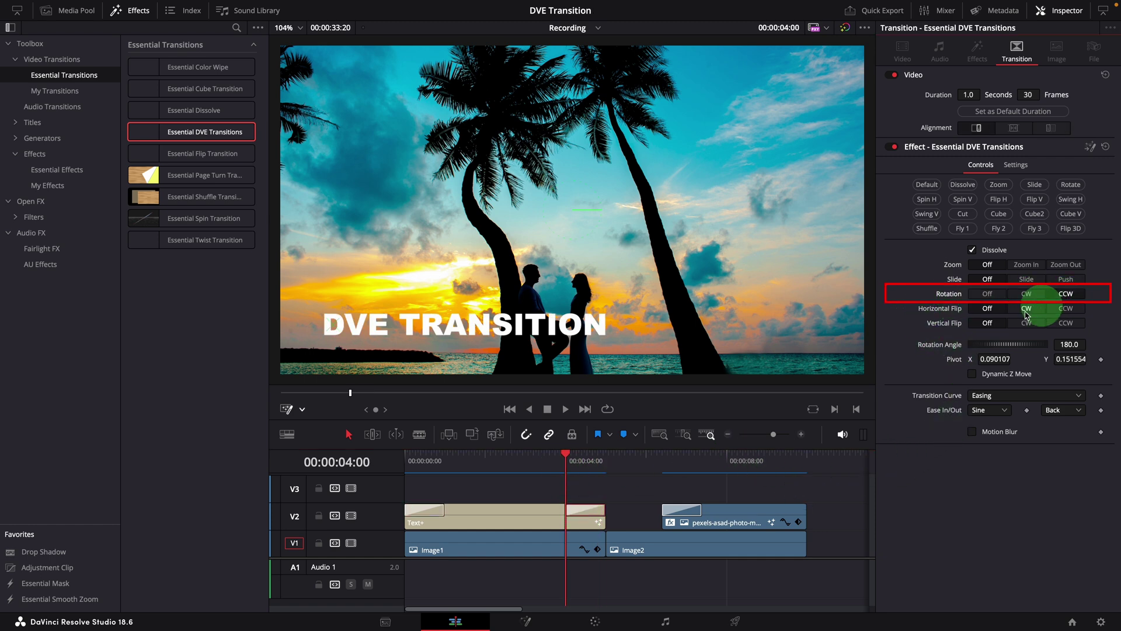
pyautogui.click(1004, 410)
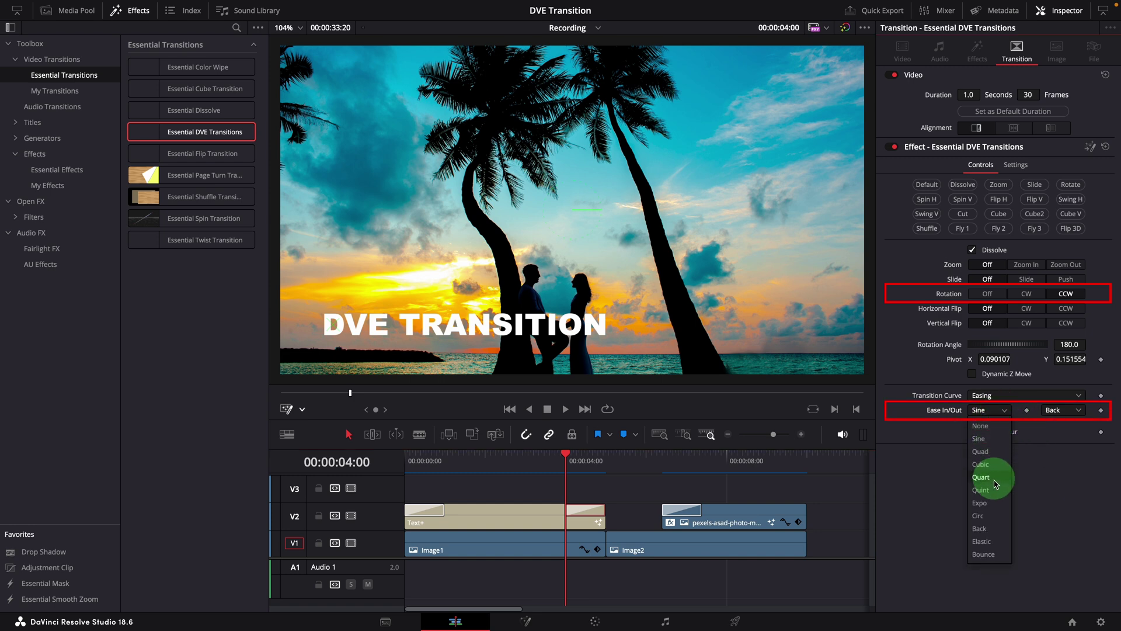
pyautogui.click(981, 528)
pyautogui.click(1060, 410)
pyautogui.click(1060, 439)
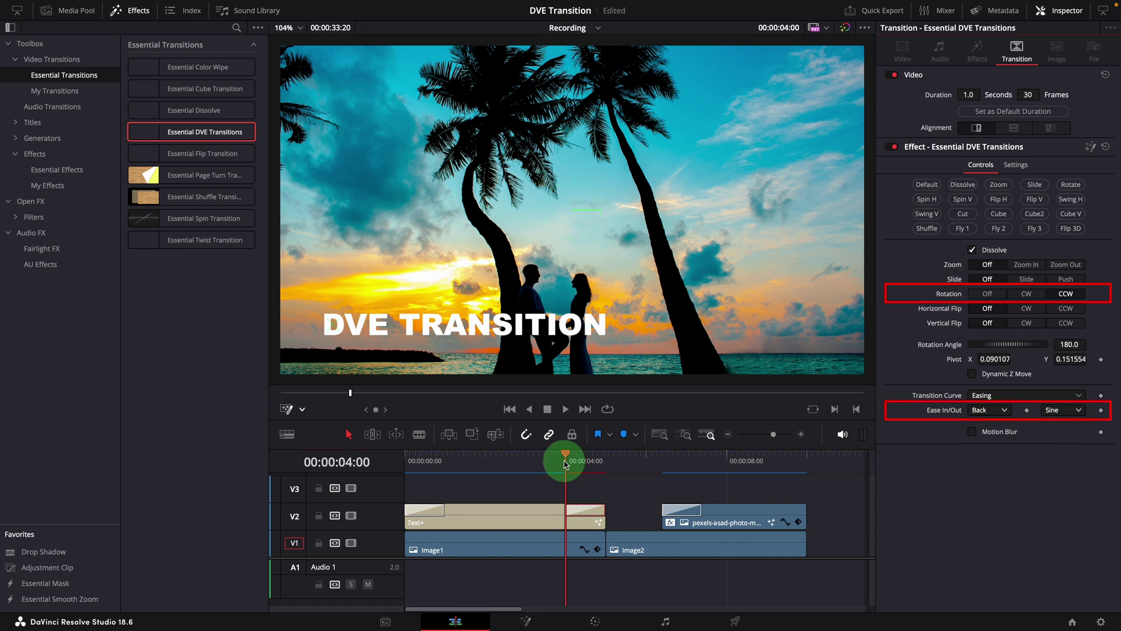
pyautogui.press('space')
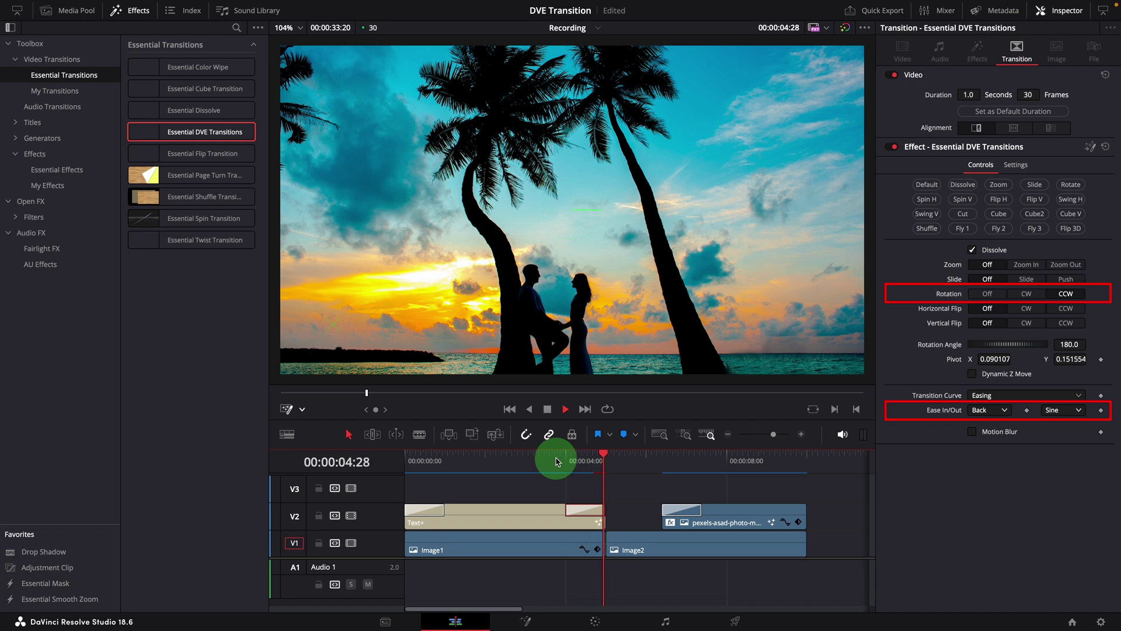
pyautogui.click(406, 460)
pyautogui.press('space')
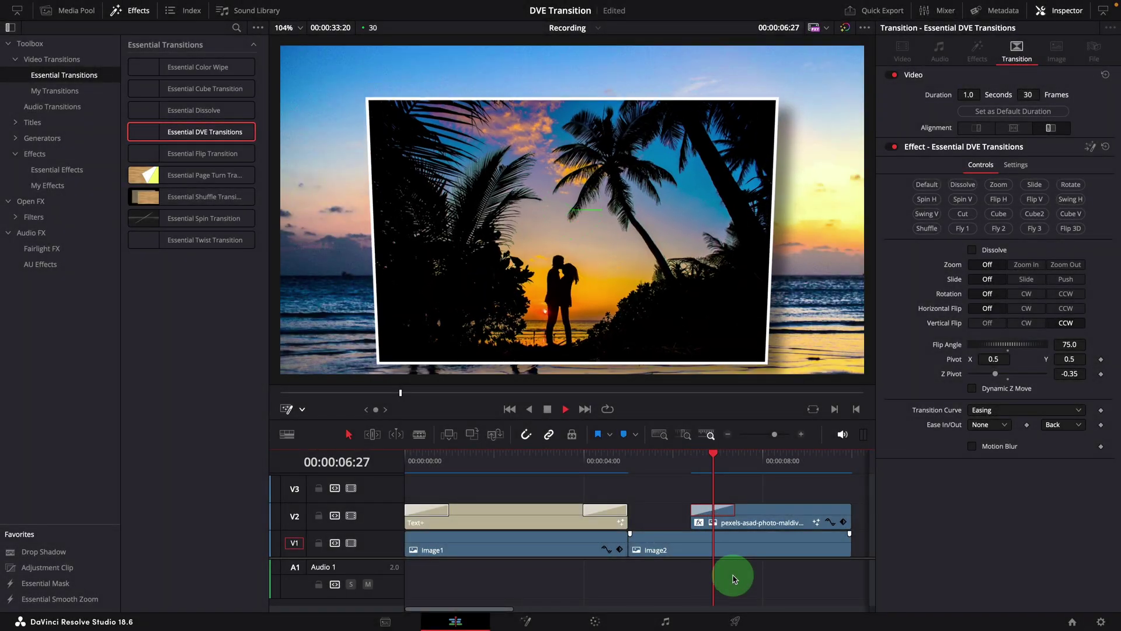
# - Try clockwise and counter-clockwise vertical flips and a larger flip angle on the overlay's transition
pyautogui.click(676, 455)
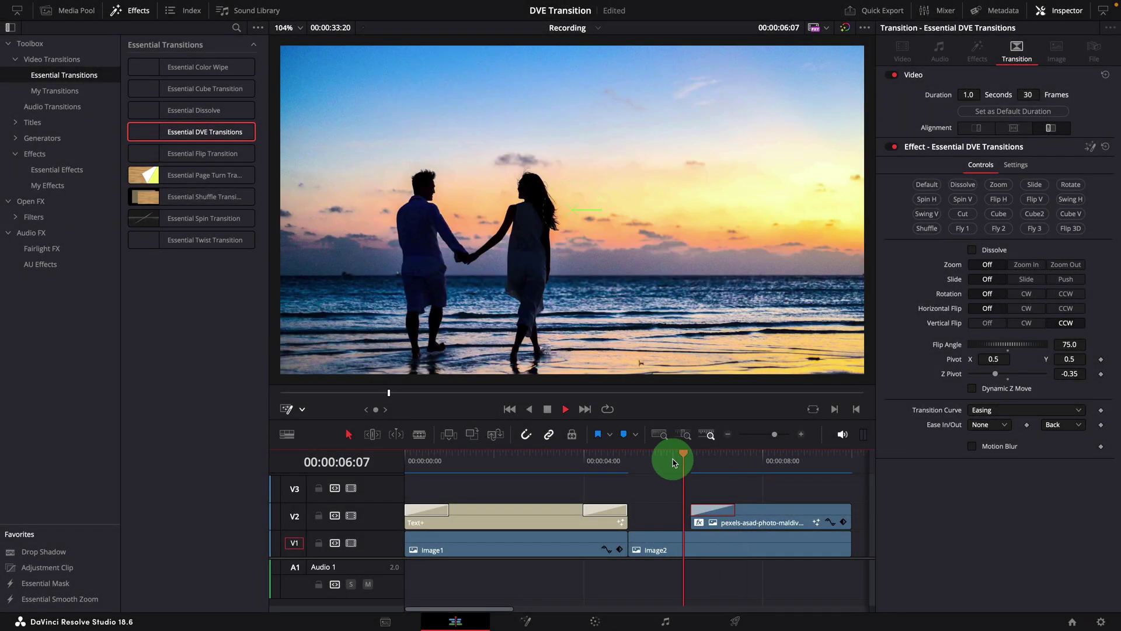
pyautogui.click(691, 454)
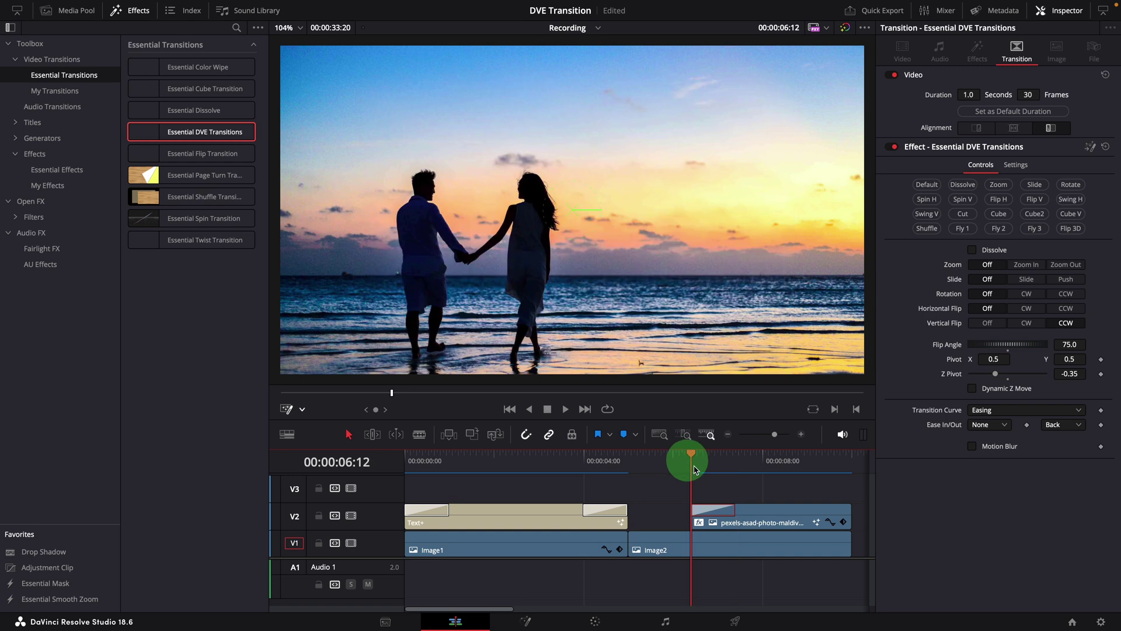
pyautogui.click(1027, 323)
pyautogui.click(1062, 325)
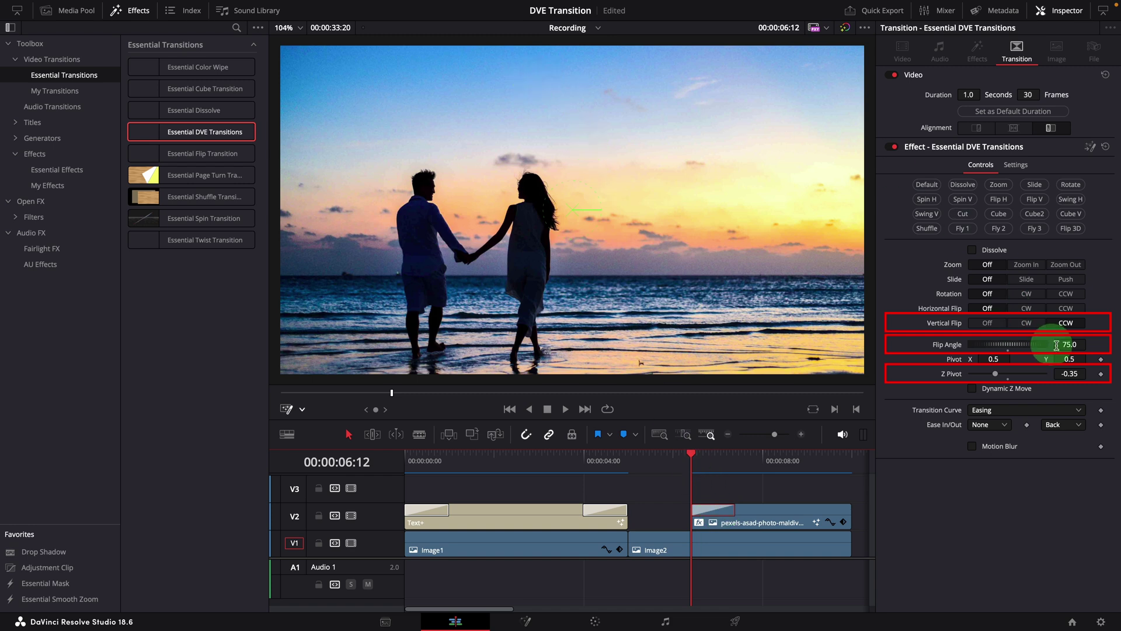
pyautogui.moveTo(1064, 344); pyautogui.dragTo(1062, 344)
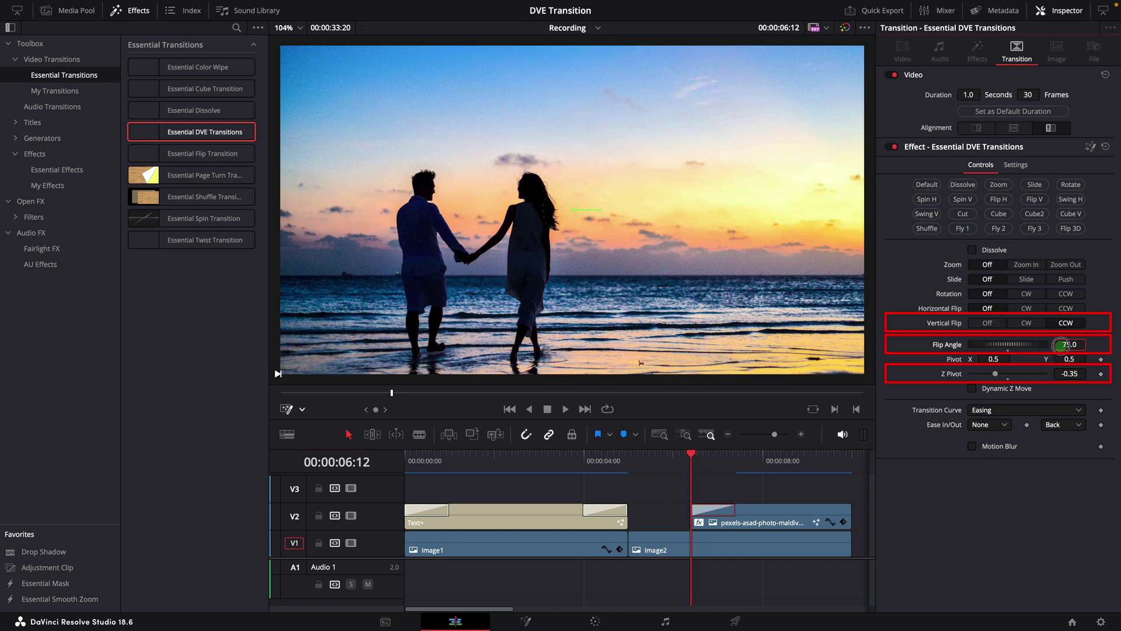
pyautogui.click(1031, 327)
pyautogui.press('space')
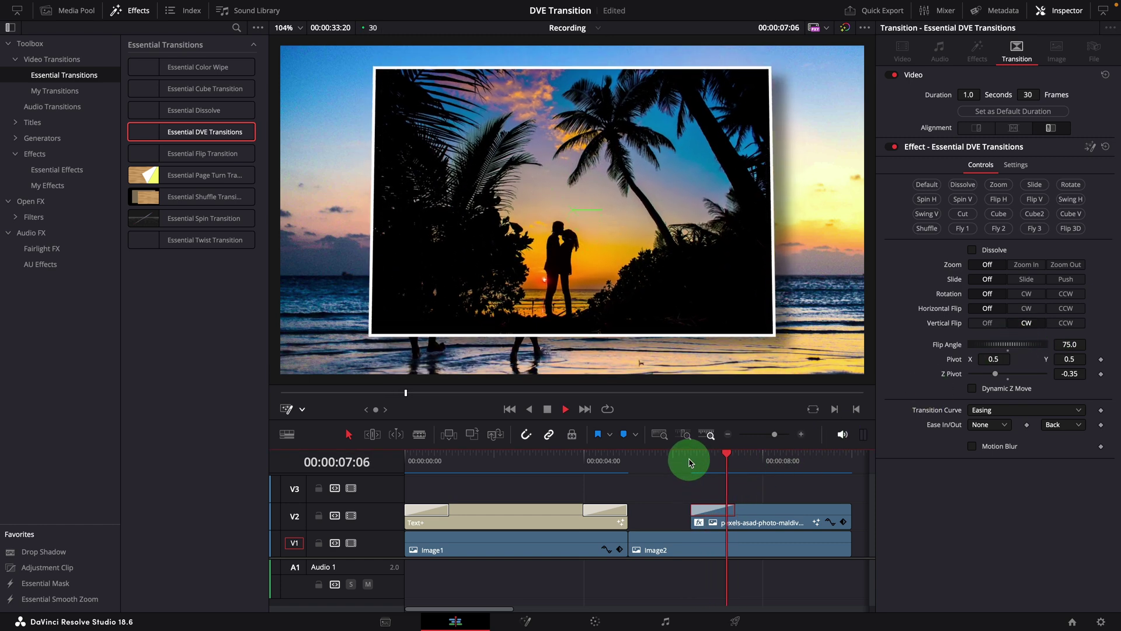
pyautogui.press('space')
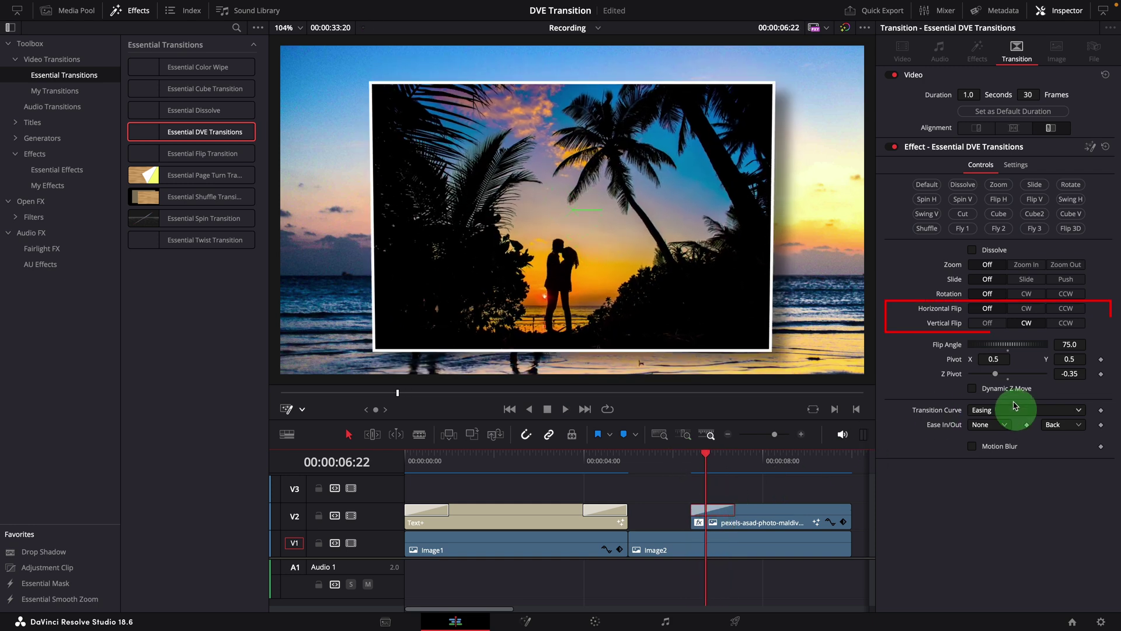
# - Replace the vertical flip with a counter-clockwise horizontal flip and preview it from 6:12
pyautogui.click(991, 323)
pyautogui.click(1026, 308)
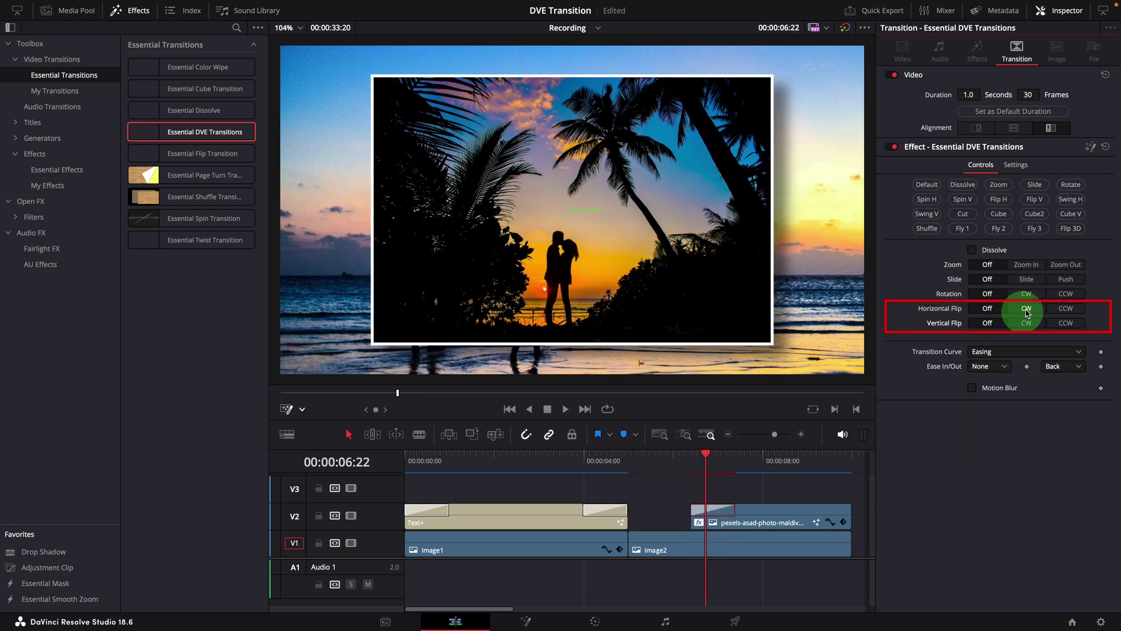
pyautogui.moveTo(706, 461); pyautogui.dragTo(689, 462)
pyautogui.press('space')
pyautogui.click(690, 461)
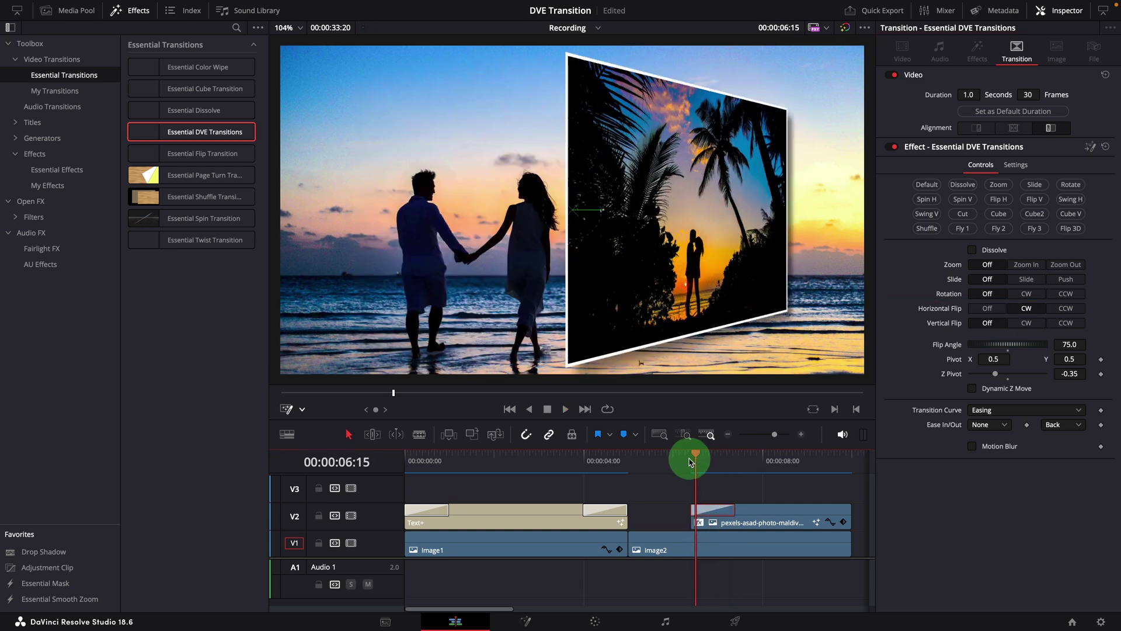
pyautogui.click(718, 496)
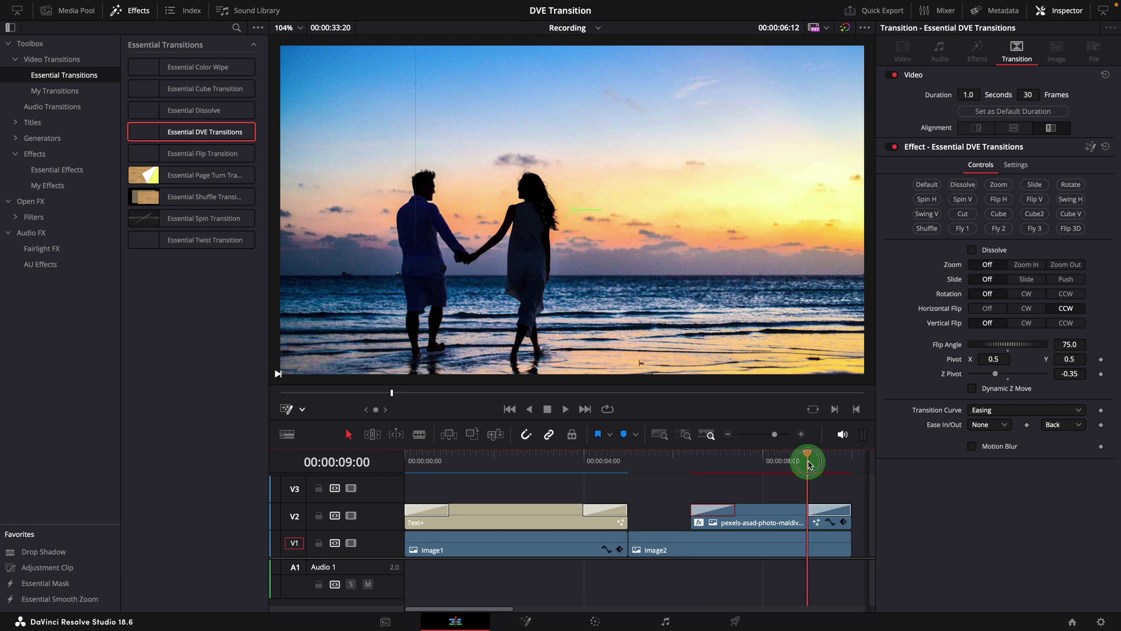
pyautogui.click(808, 461)
# - Set ease-in to Back and ease-out to None, then preview the closing transition
pyautogui.click(990, 425)
pyautogui.click(981, 545)
pyautogui.click(1057, 426)
pyautogui.click(1055, 435)
pyautogui.click(786, 464)
pyautogui.press('space')
pyautogui.click(664, 467)
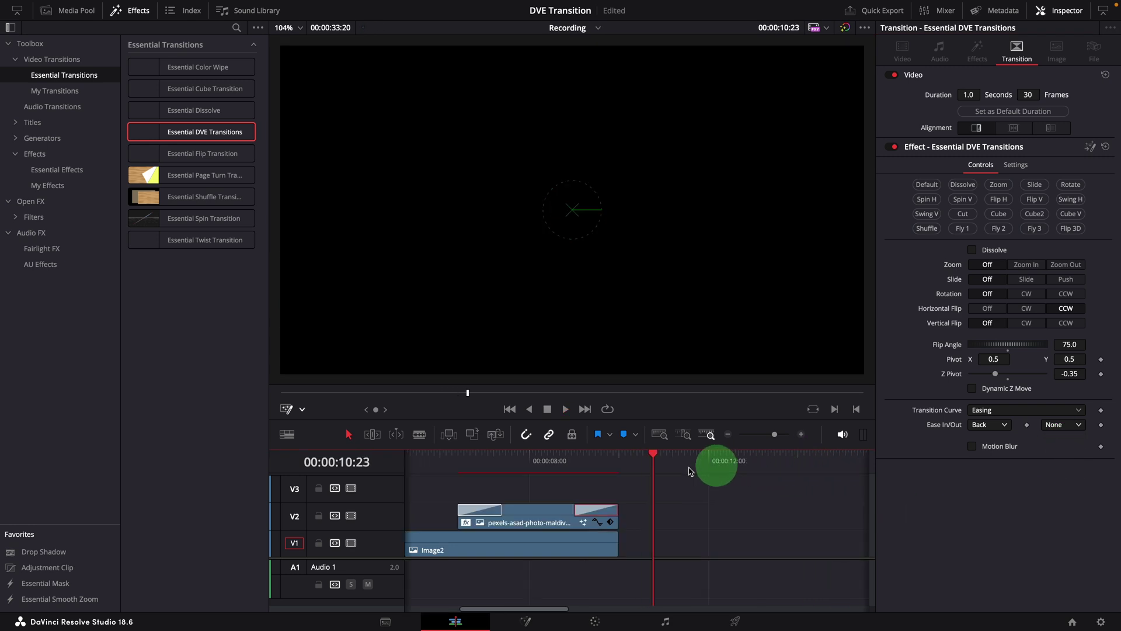
# - Extend Image2's end by about one second (23 frames)
pyautogui.click(483, 509)
pyautogui.click(616, 552)
pyautogui.moveTo(615, 548); pyautogui.dragTo(673, 550)
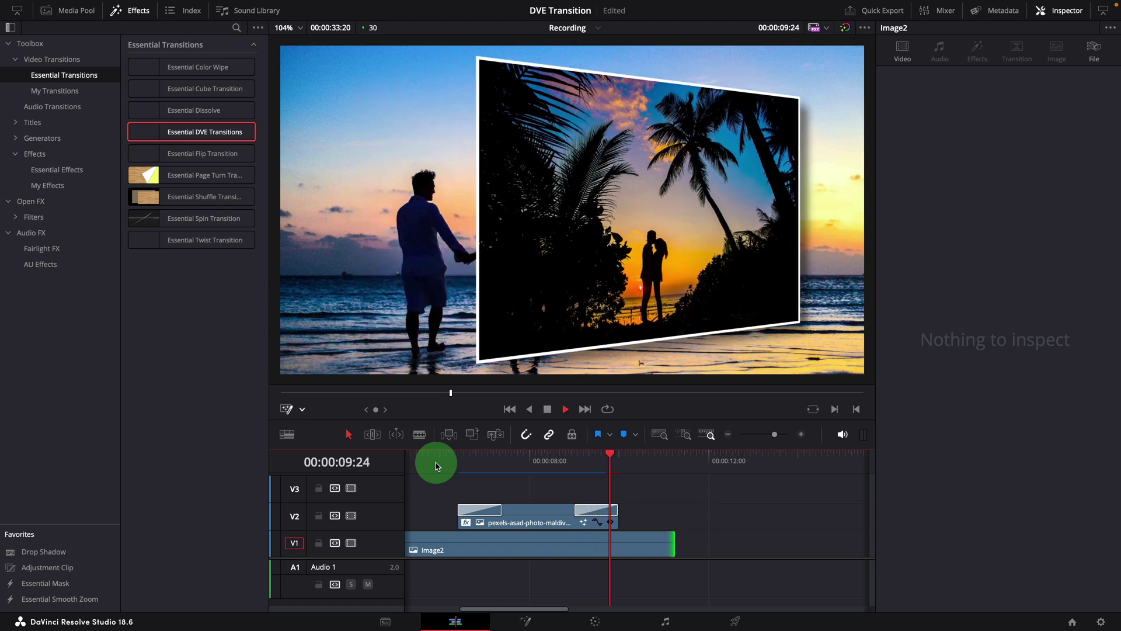
# - Replay the flip transition over Image2 around 7:12
pyautogui.press('space')
pyautogui.click(503, 460)
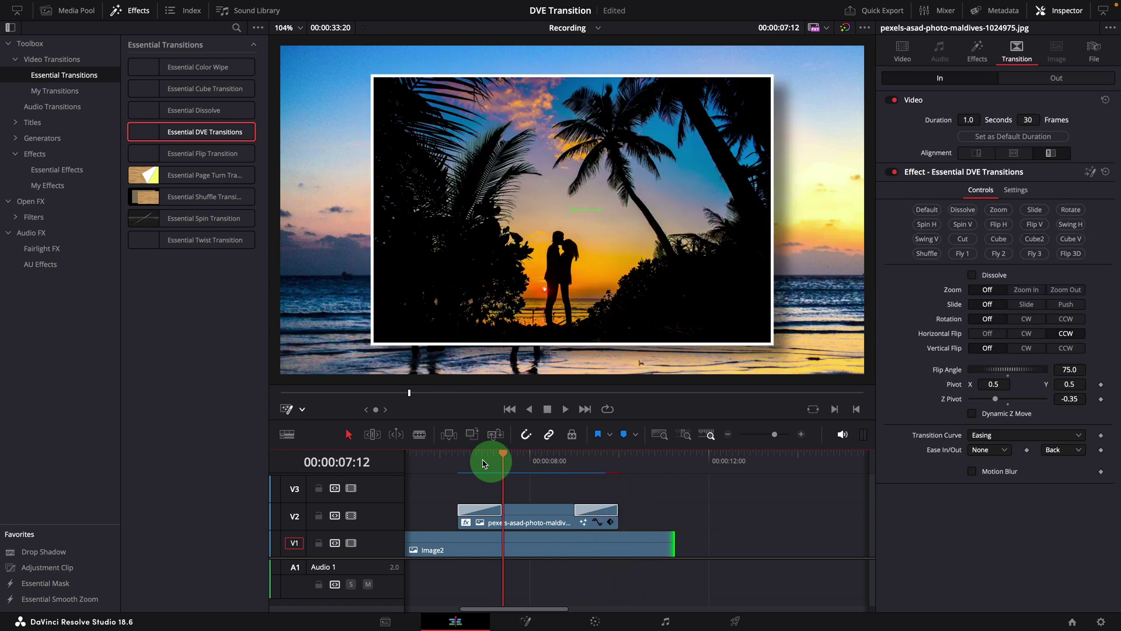
pyautogui.press('/')
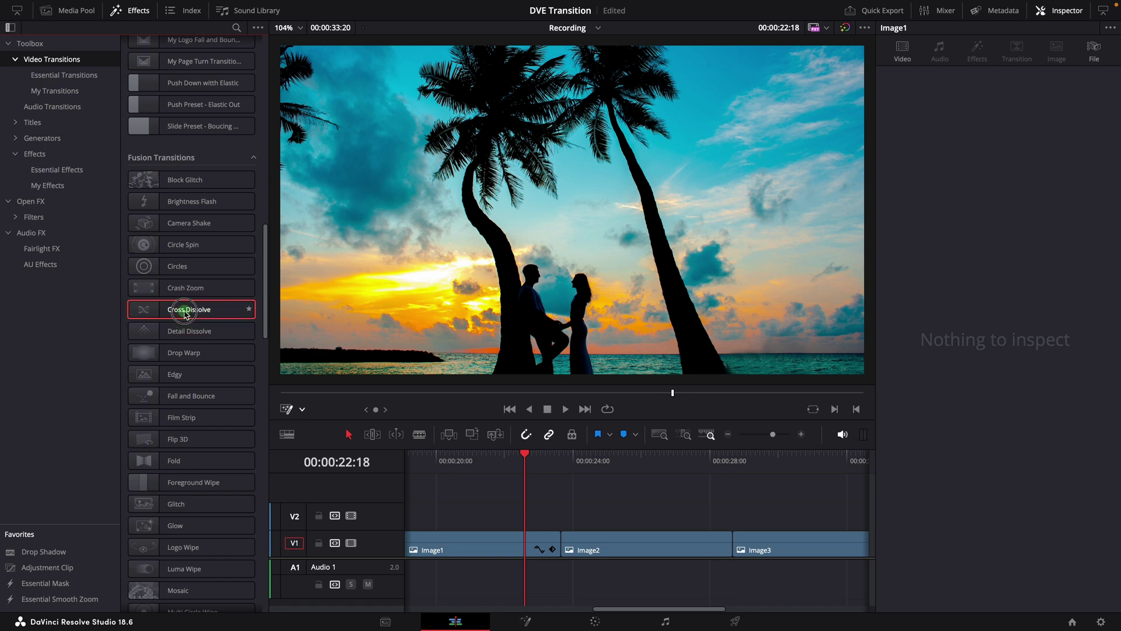
# - Add a Cross Dissolve between Image1 and Image2 and open it in the Fusion page
pyautogui.moveTo(185, 313); pyautogui.dragTo(574, 519)
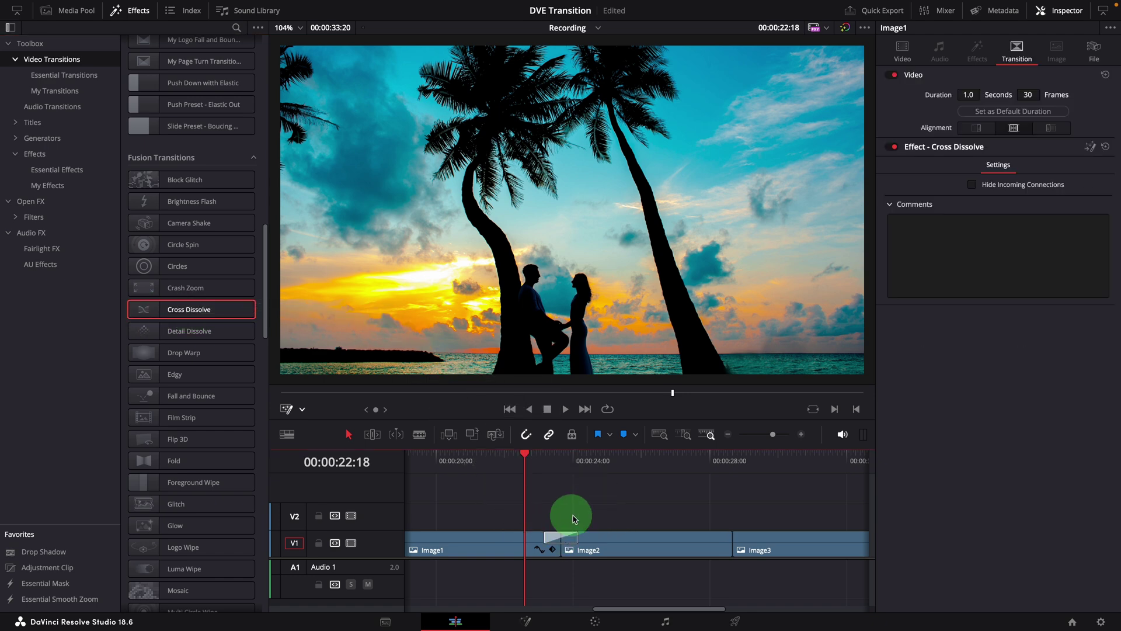
pyautogui.click(544, 458)
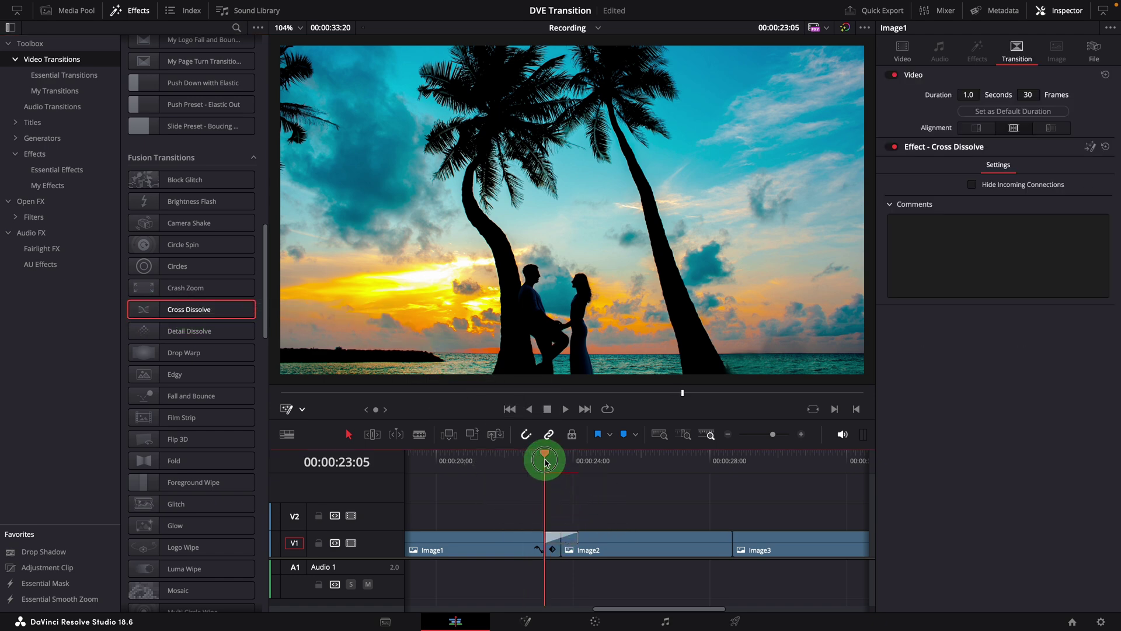
pyautogui.rightClick(571, 541)
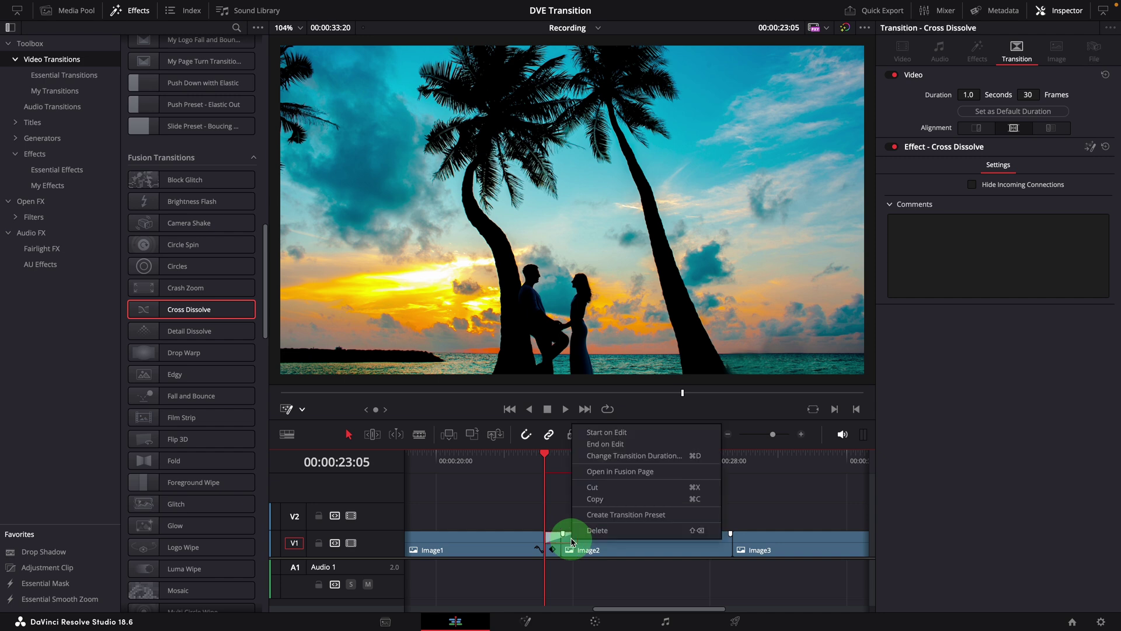
pyautogui.click(626, 476)
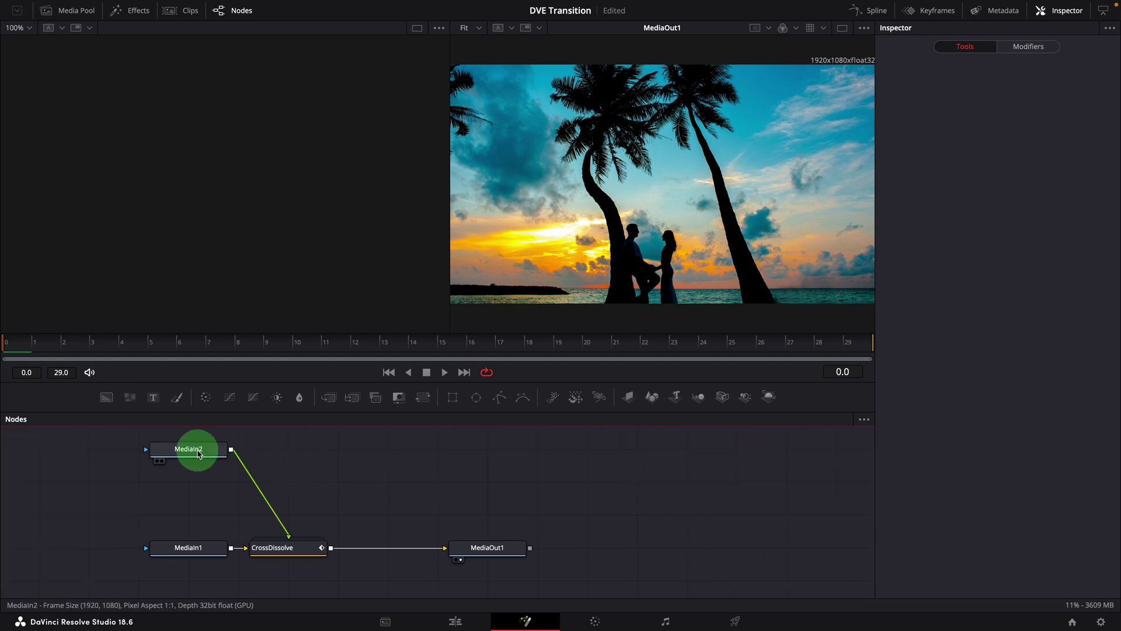
# - Ungroup the CrossDissolve node and space Dissolve1 and MediaOut1 out to the right
pyautogui.rightClick(393, 529)
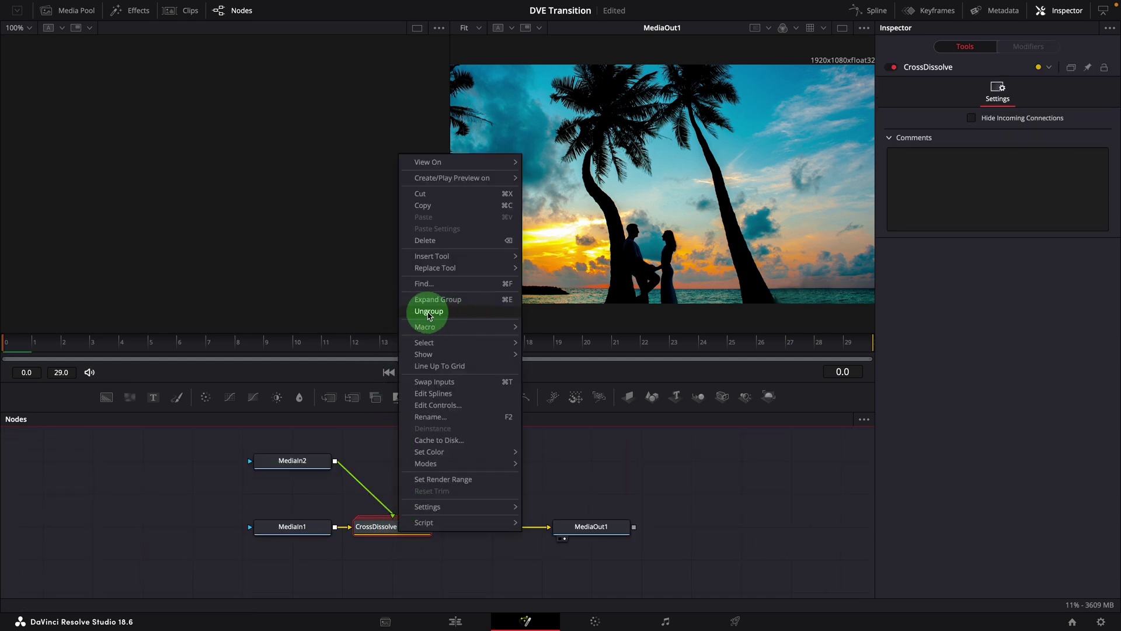
pyautogui.click(429, 313)
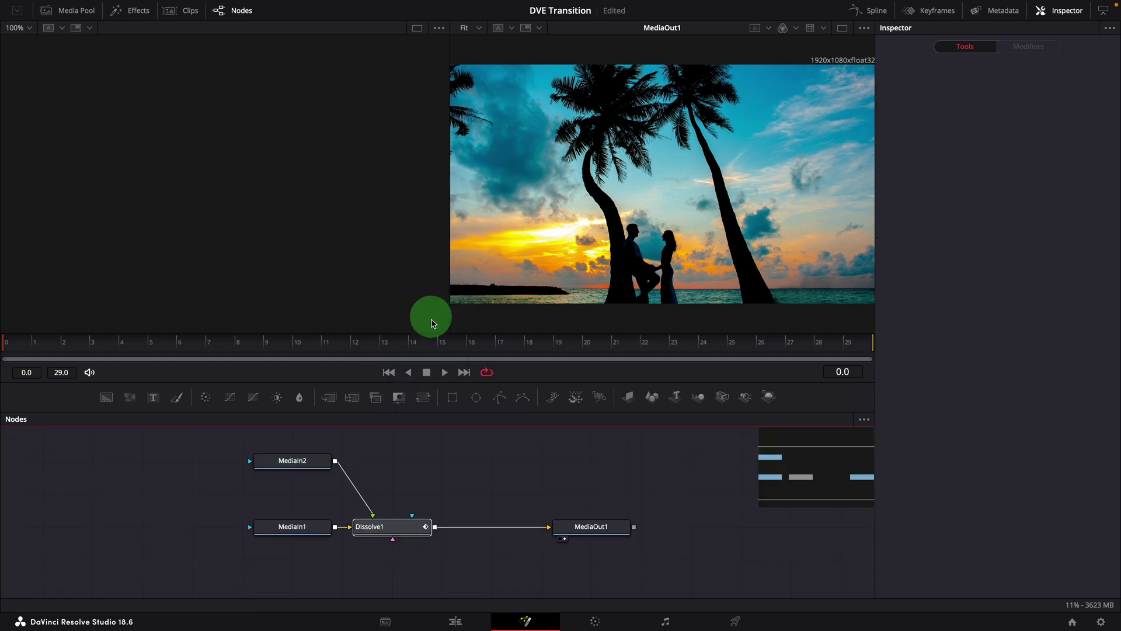
pyautogui.moveTo(408, 528); pyautogui.dragTo(492, 528)
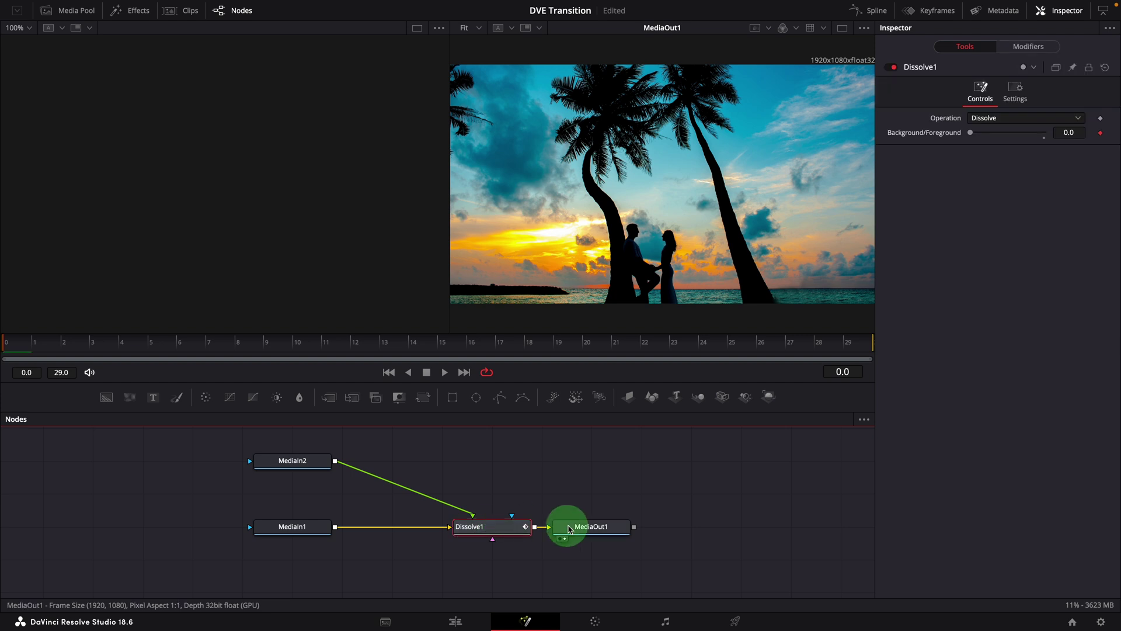
pyautogui.moveTo(586, 527); pyautogui.dragTo(737, 528)
pyautogui.moveTo(509, 528); pyautogui.dragTo(606, 533)
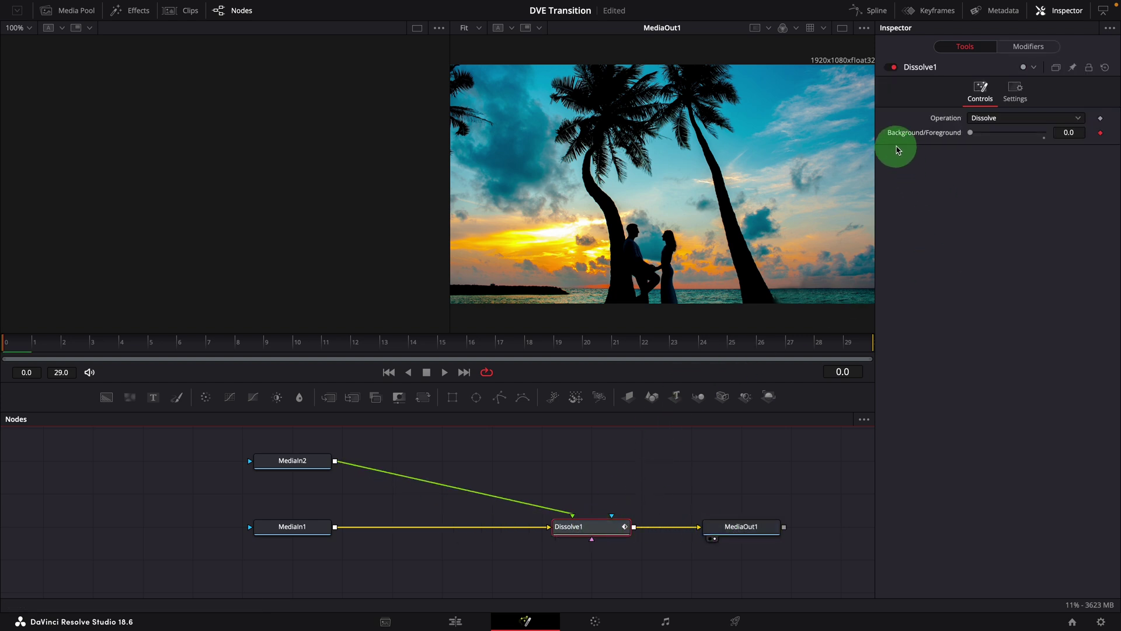
pyautogui.rightClick(940, 140)
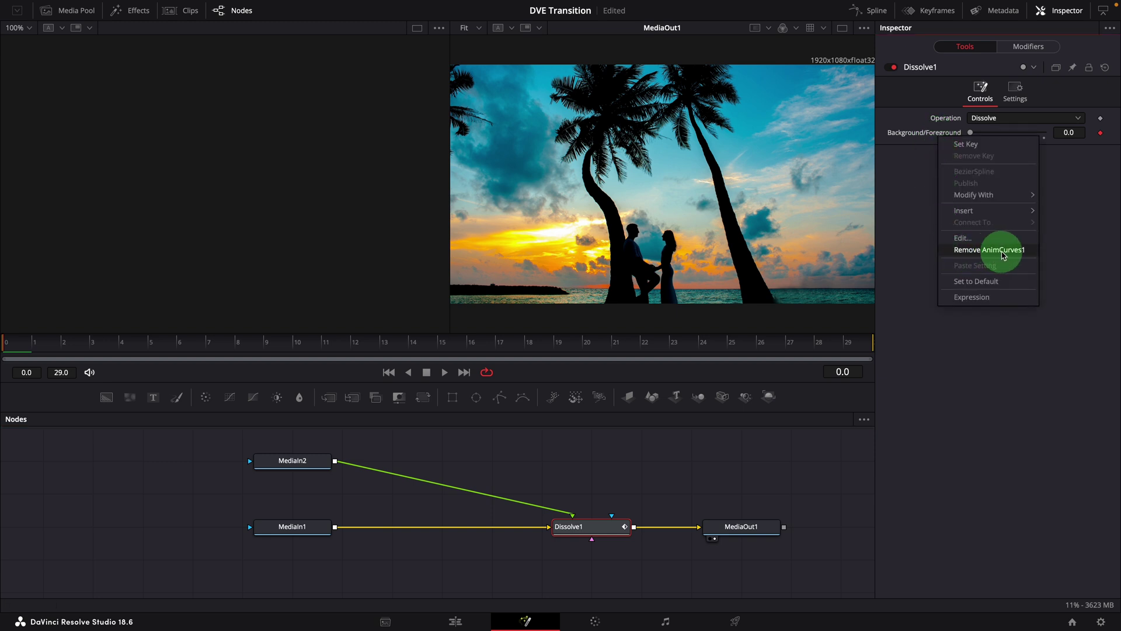
pyautogui.click(925, 136)
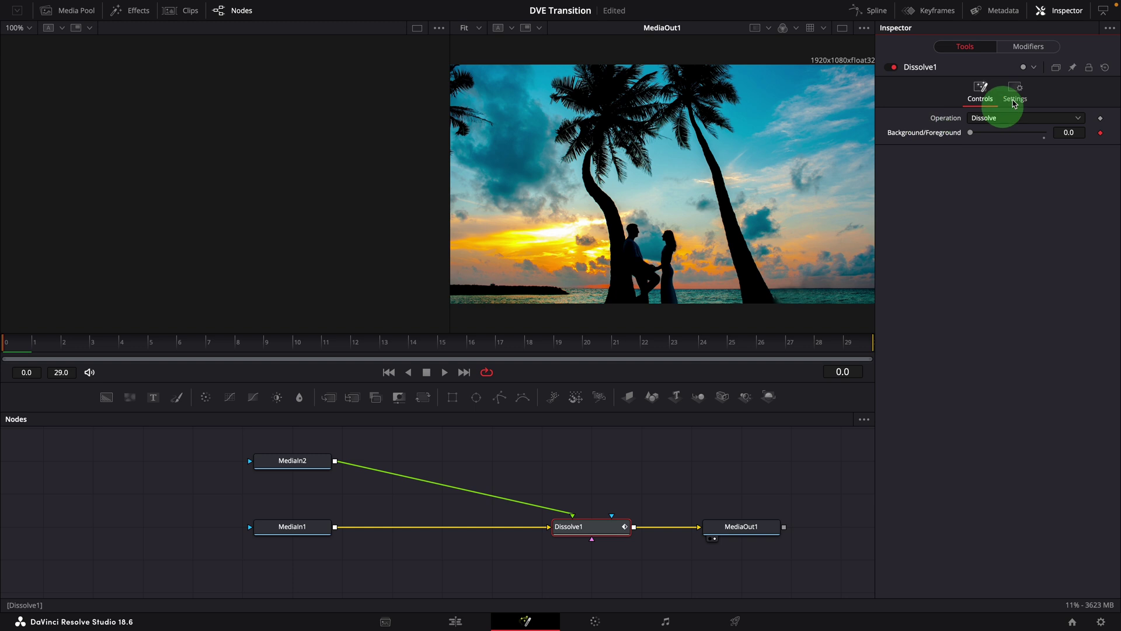
pyautogui.click(1023, 51)
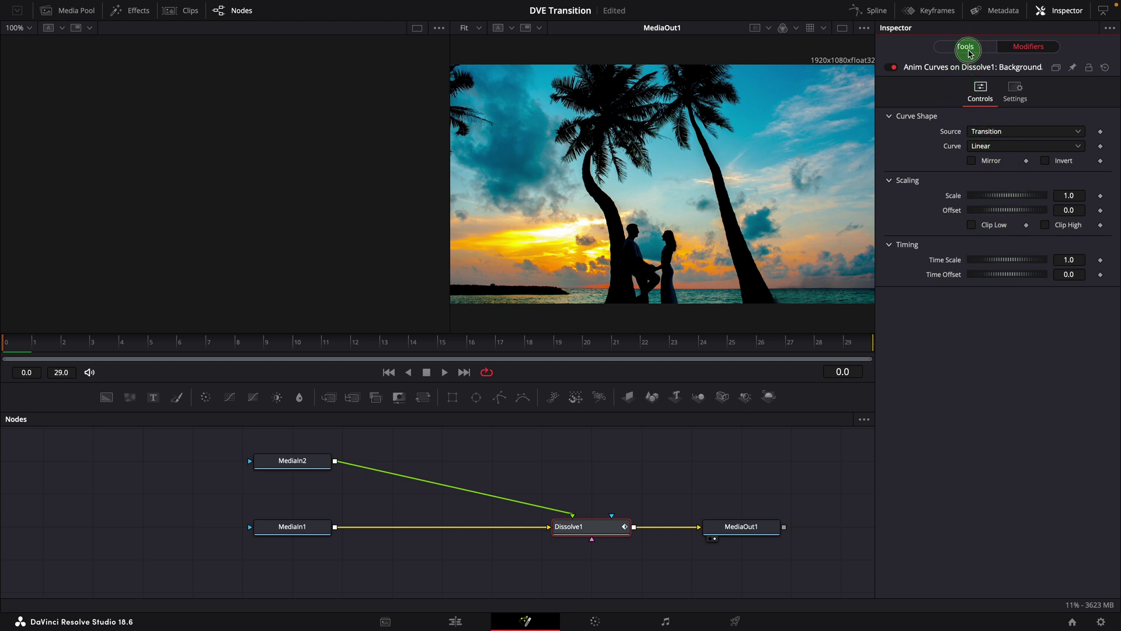
pyautogui.click(967, 48)
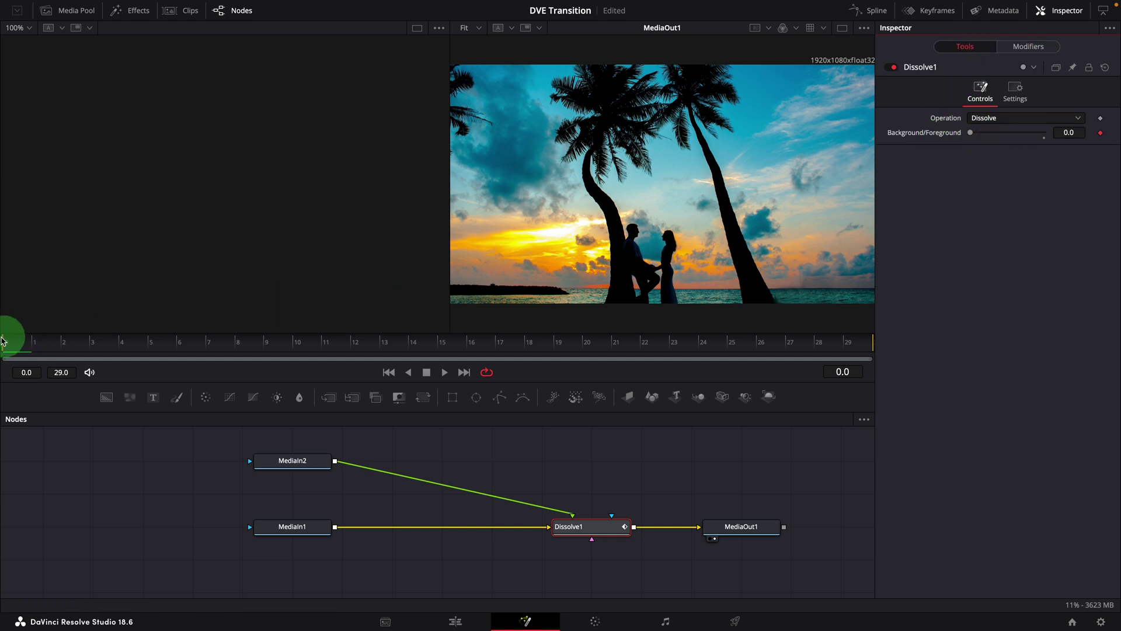
pyautogui.moveTo(11, 345); pyautogui.dragTo(121, 367)
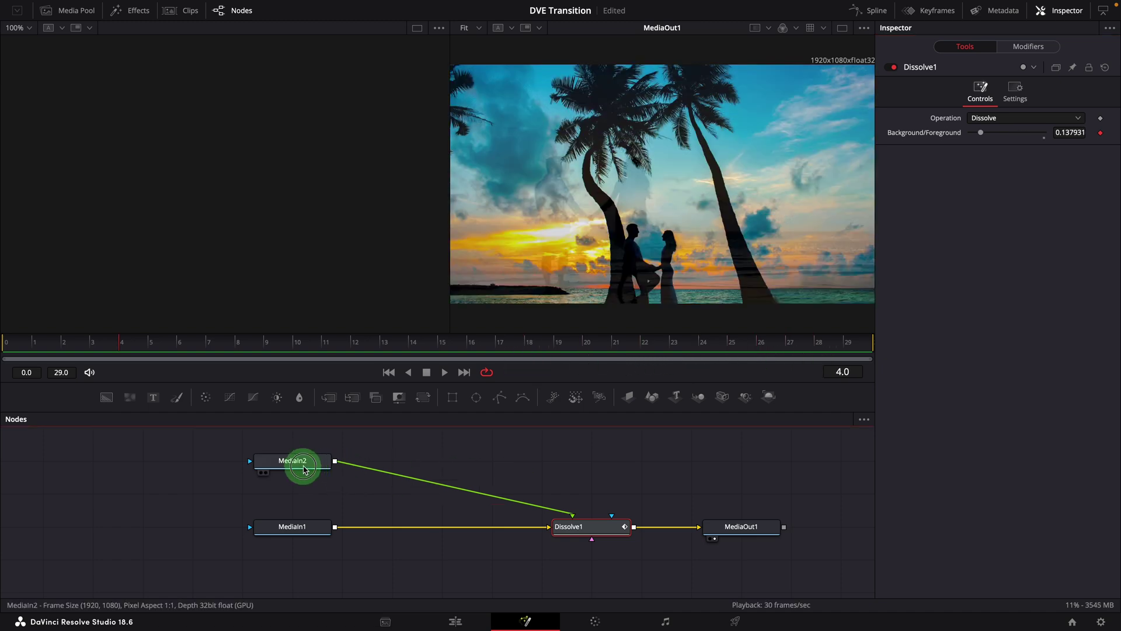
# - Insert a DVE node after MediaIn2 and move DVE1 right along its row
pyautogui.click(303, 469)
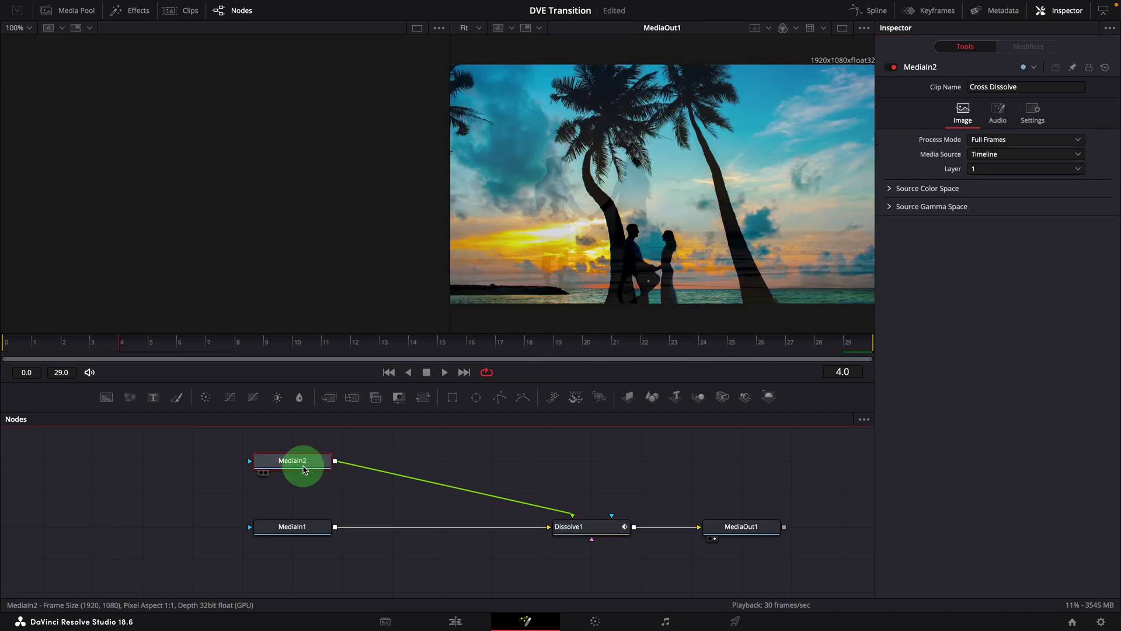
pyautogui.hotkey('shift', 'space')
pyautogui.write('dve')
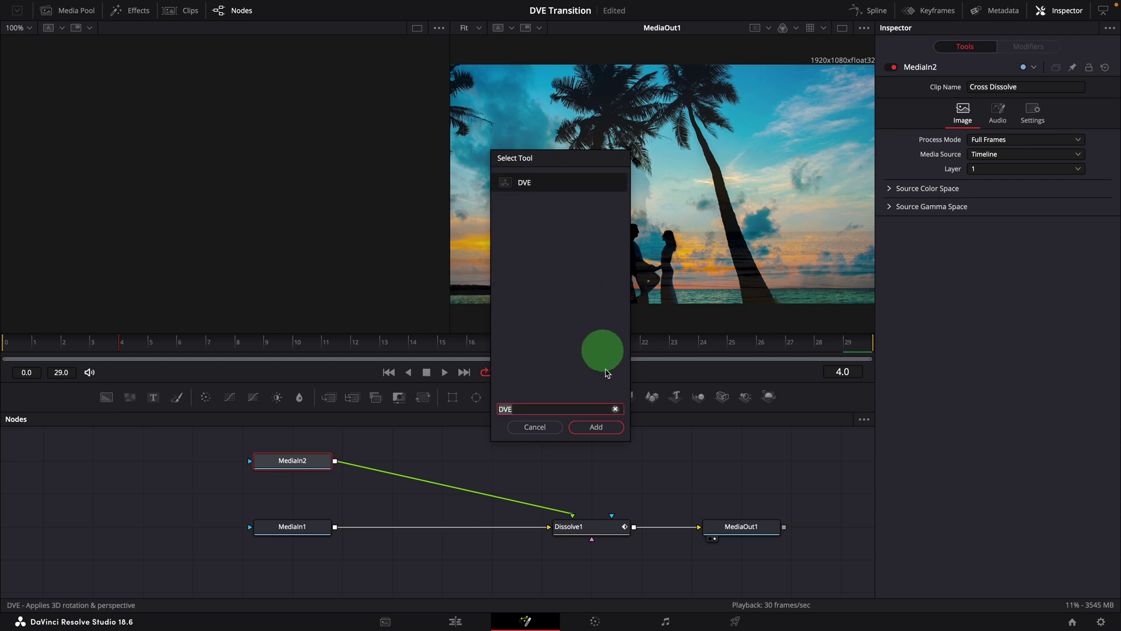
pyautogui.click(598, 426)
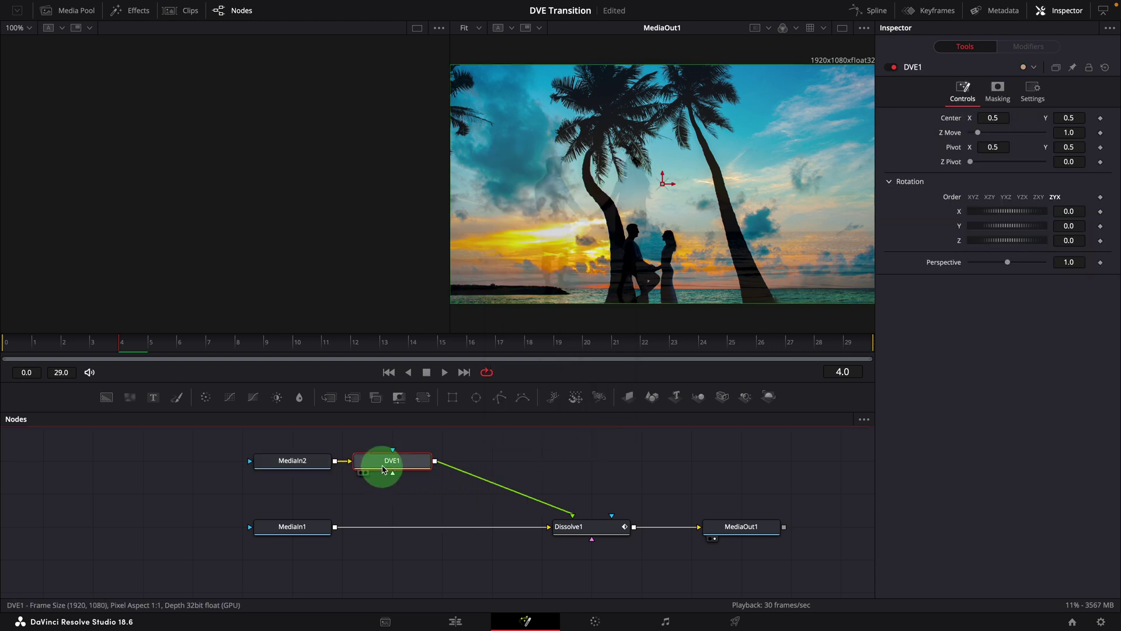
pyautogui.moveTo(383, 464); pyautogui.dragTo(456, 463)
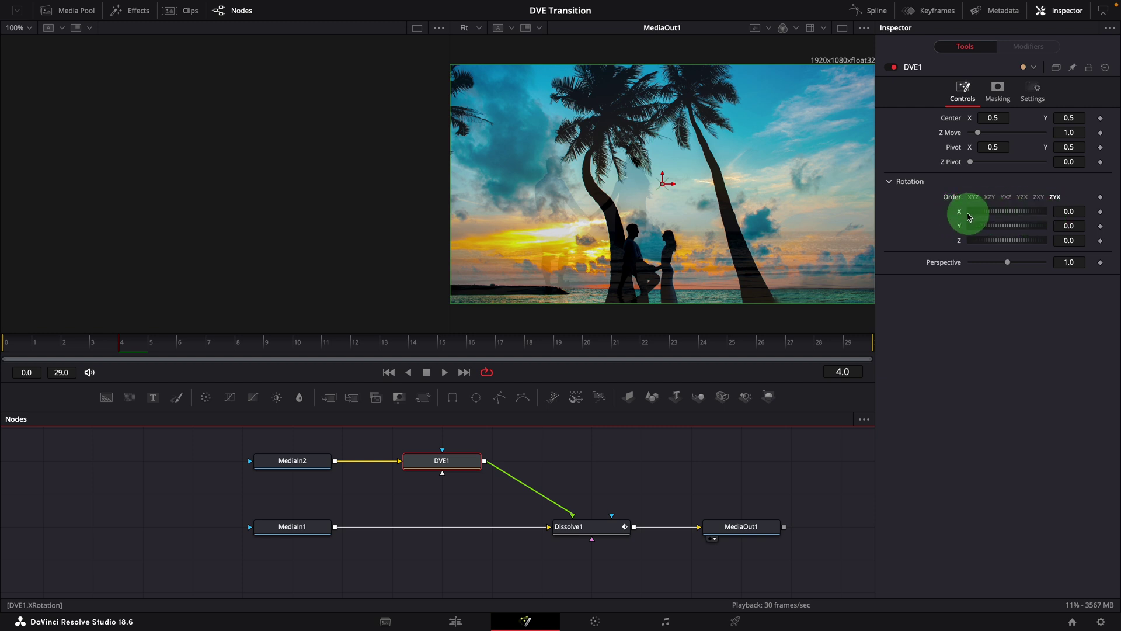
# - Drive DVE1's X rotation with the expression (1-AnimCurves1.Value)*180
pyautogui.rightClick(962, 216)
pyautogui.click(988, 353)
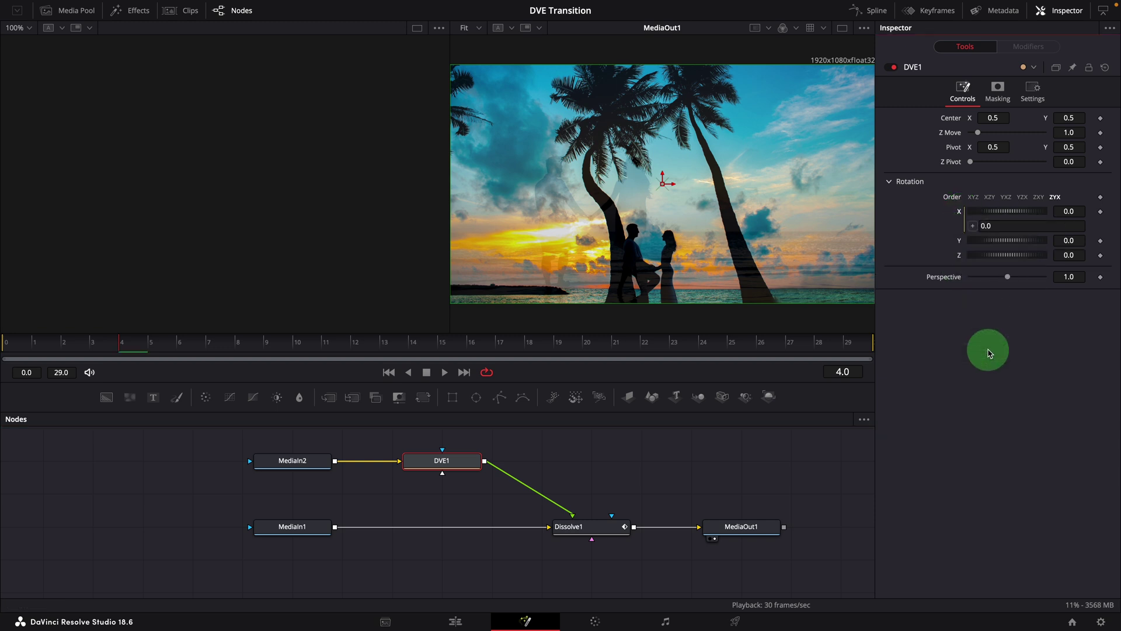
pyautogui.click(958, 214)
pyautogui.click(1068, 211)
pyautogui.click(1059, 383)
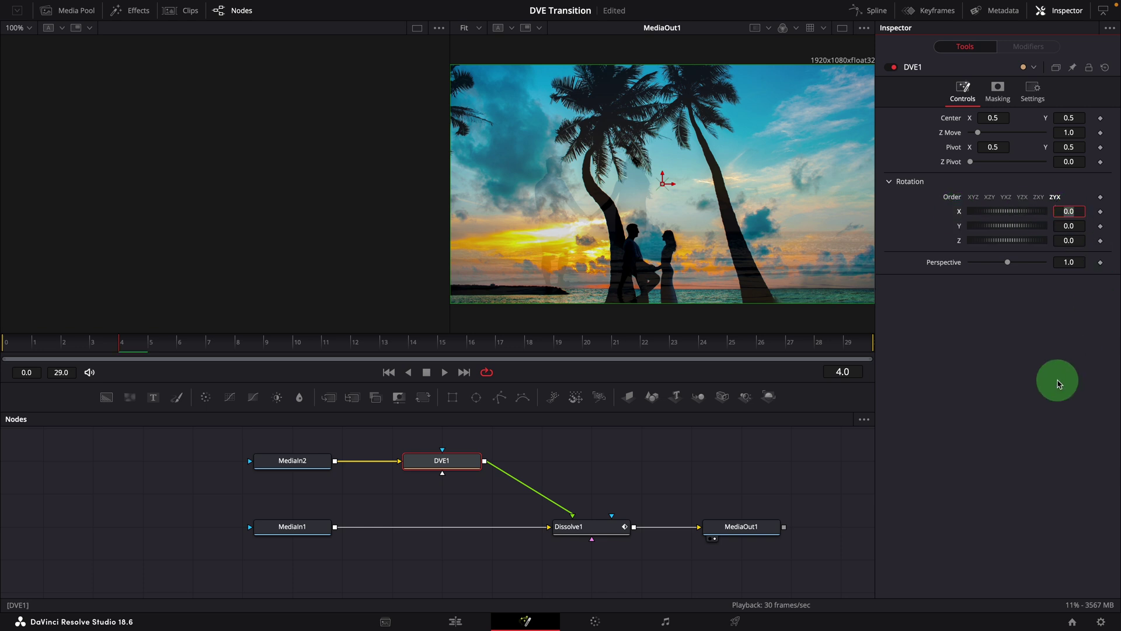
pyautogui.write('=')
pyautogui.press('Return')
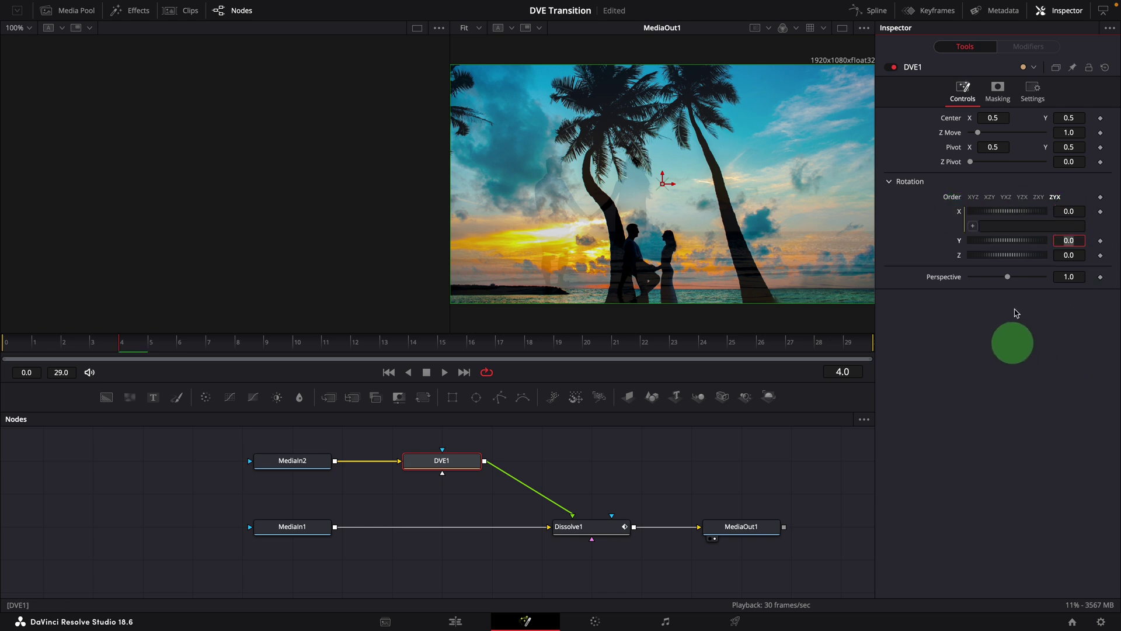
pyautogui.click(1000, 228)
pyautogui.write('(')
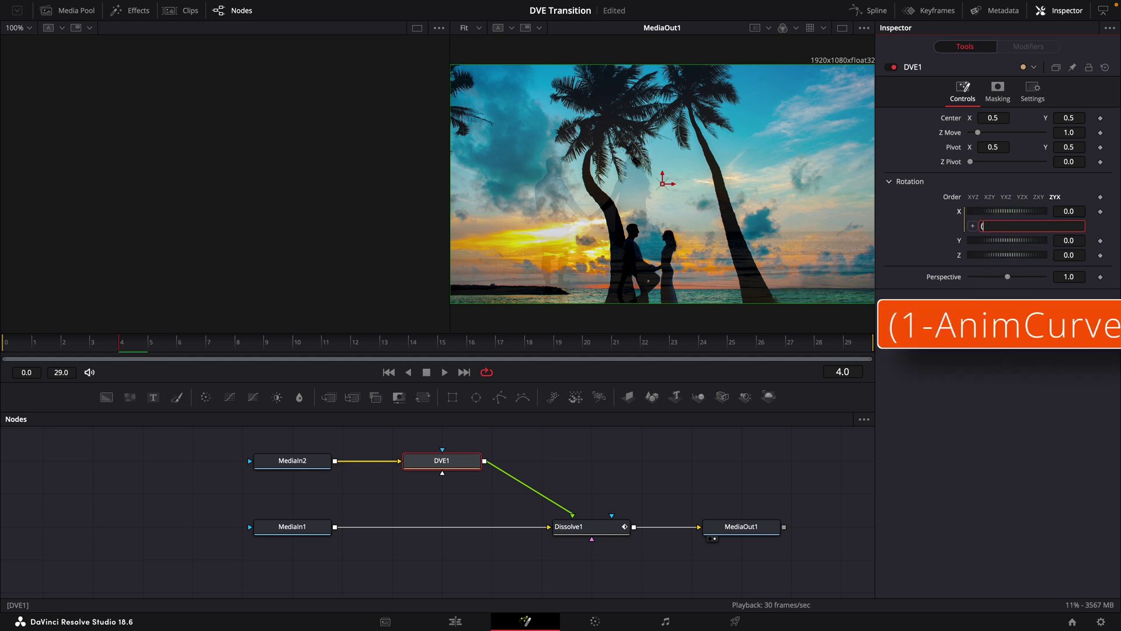
pyautogui.write('1-AnimCurves1.Value)*180')
pyautogui.press('Tab')
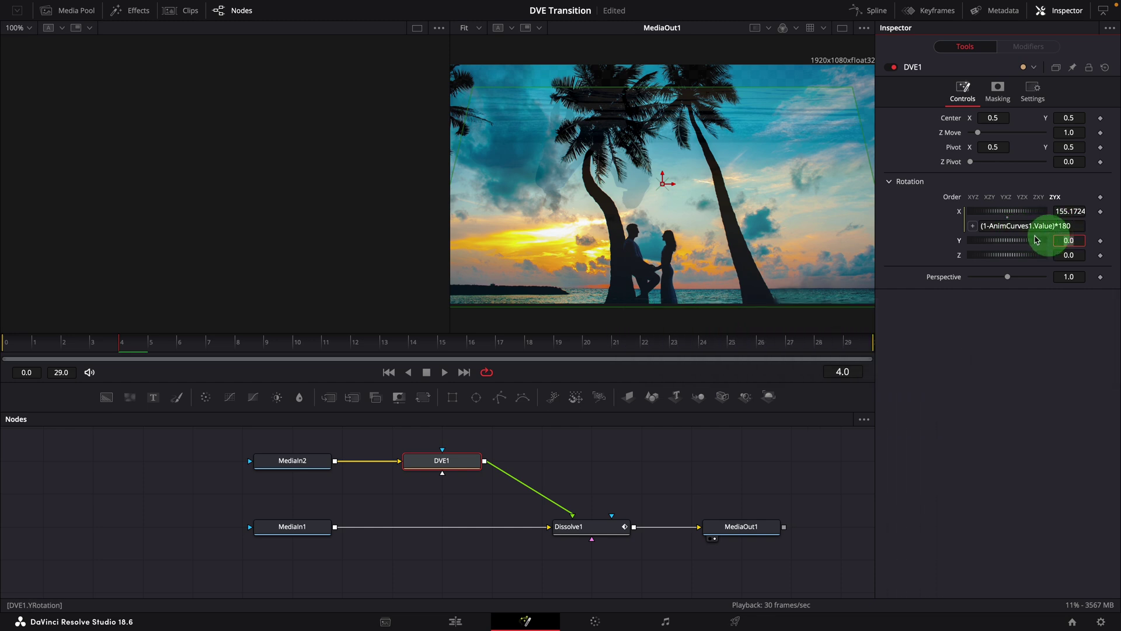
# - Scrub to preview the spin, then check Dissolve1's Anim Curves modifier settings
pyautogui.moveTo(12, 351)
pyautogui.mouseDown()
pyautogui.moveTo(901, 380)
pyautogui.moveTo(813, 370)
pyautogui.moveTo(844, 357)
pyautogui.moveTo(646, 343)
pyautogui.moveTo(51, 338)
pyautogui.moveTo(226, 351)
pyautogui.moveTo(1, 349)
pyautogui.mouseUp()
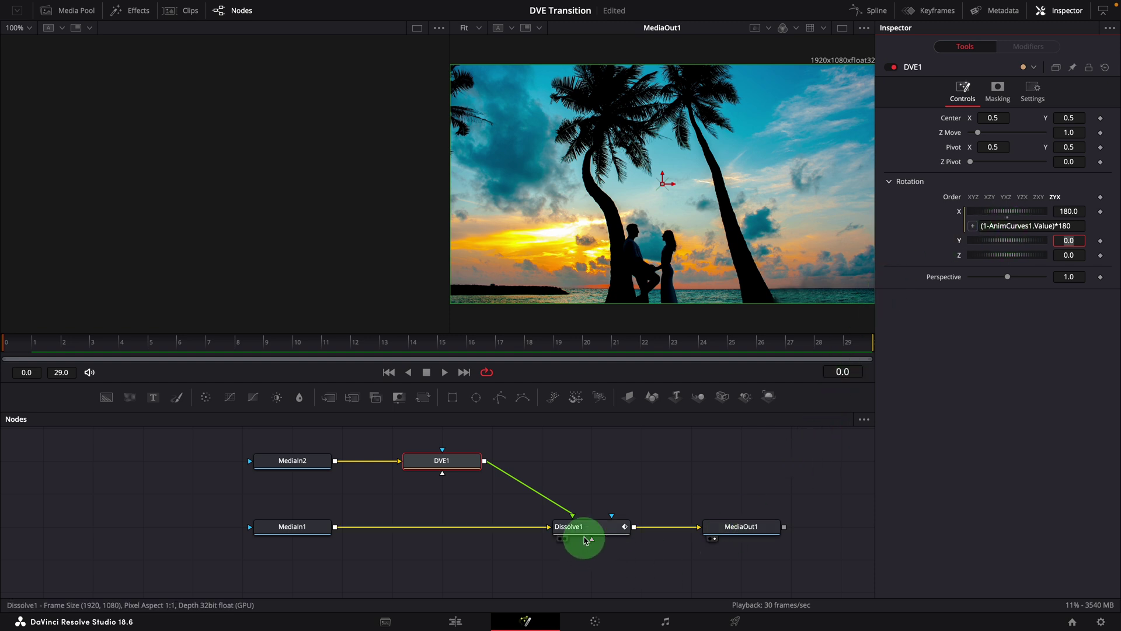
pyautogui.click(584, 534)
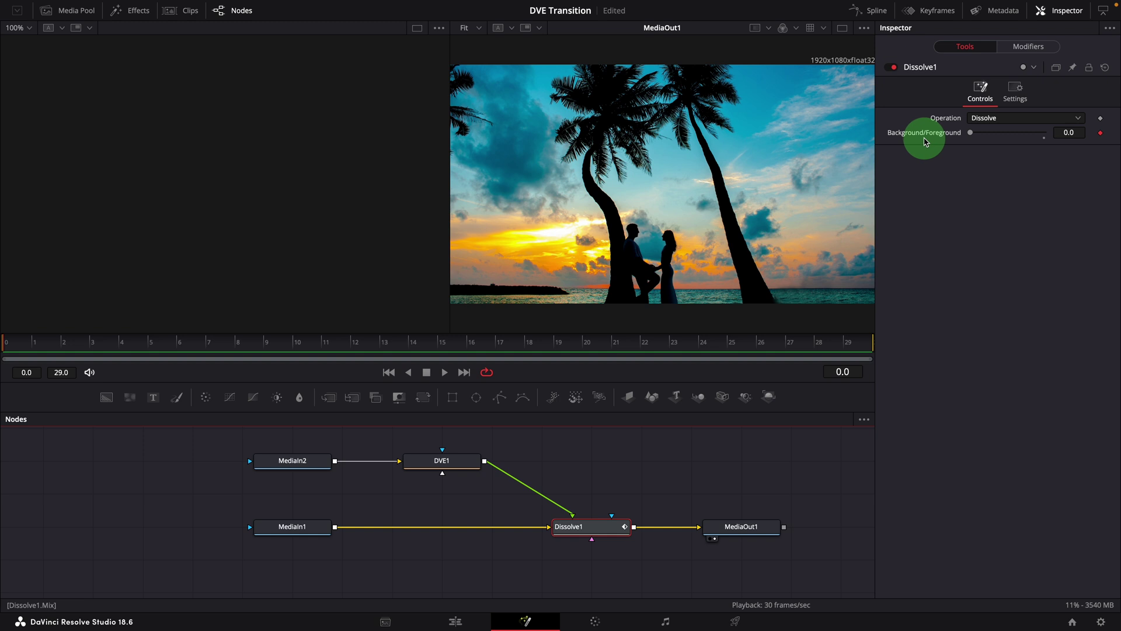
pyautogui.rightClick(925, 139)
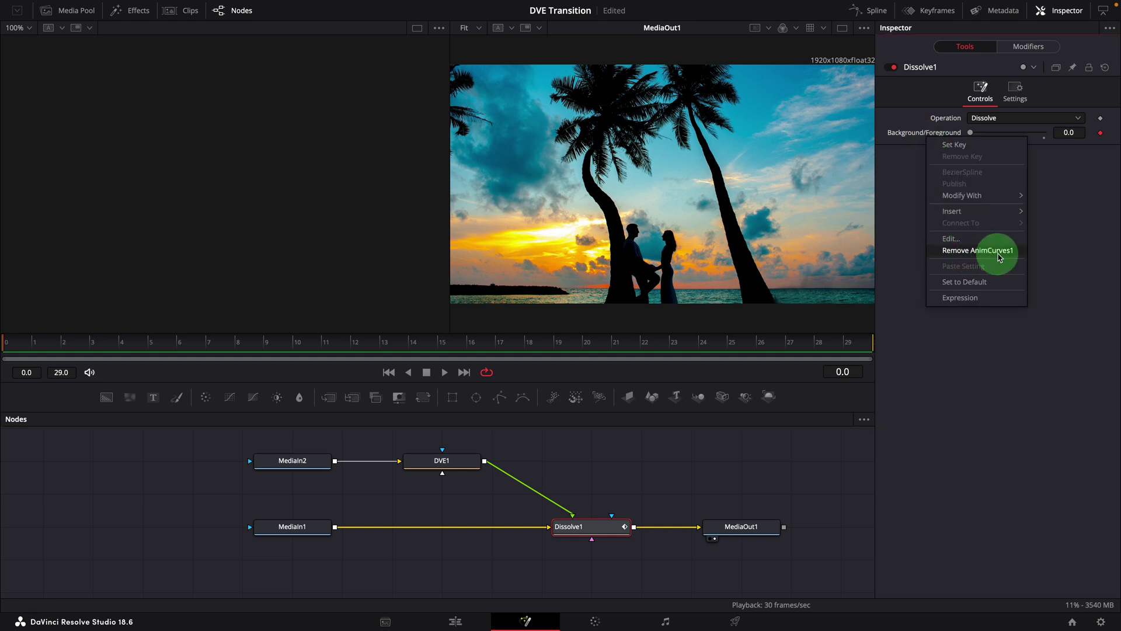
pyautogui.click(1096, 233)
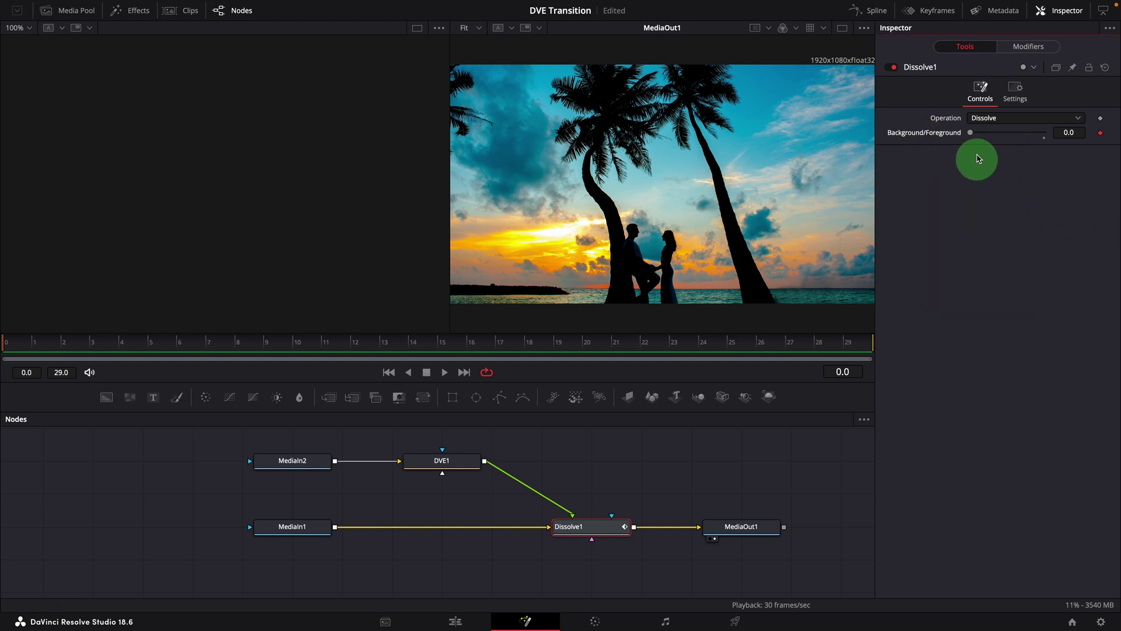
pyautogui.click(1029, 46)
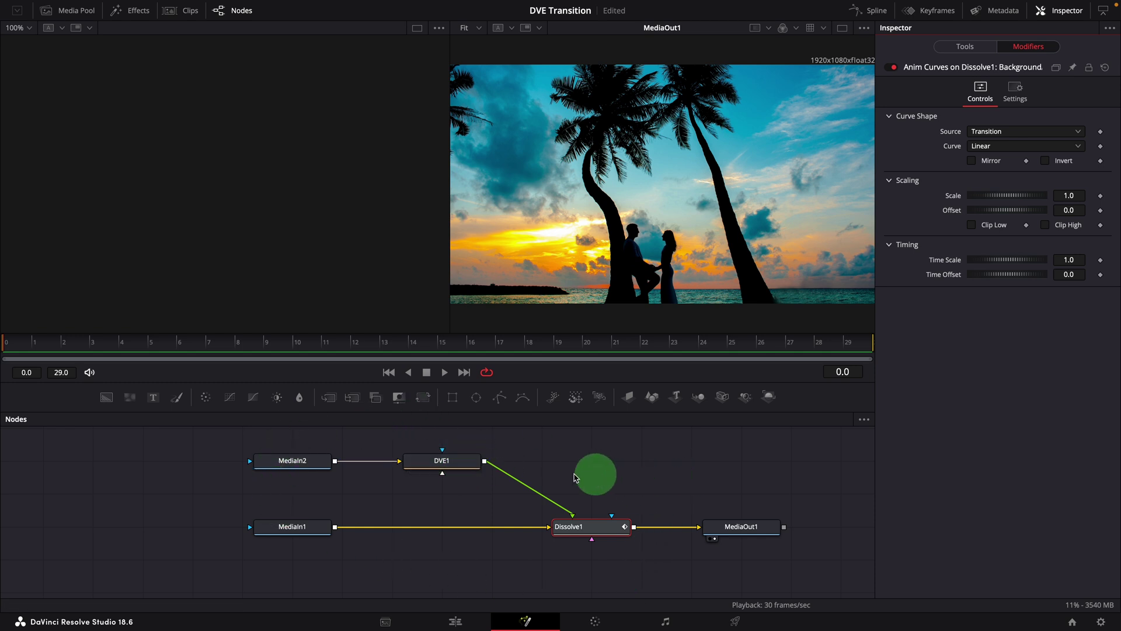
# - Copy DVE1 and paste it as DVE1_1 between MediaIn1 and Dissolve1
pyautogui.click(446, 461)
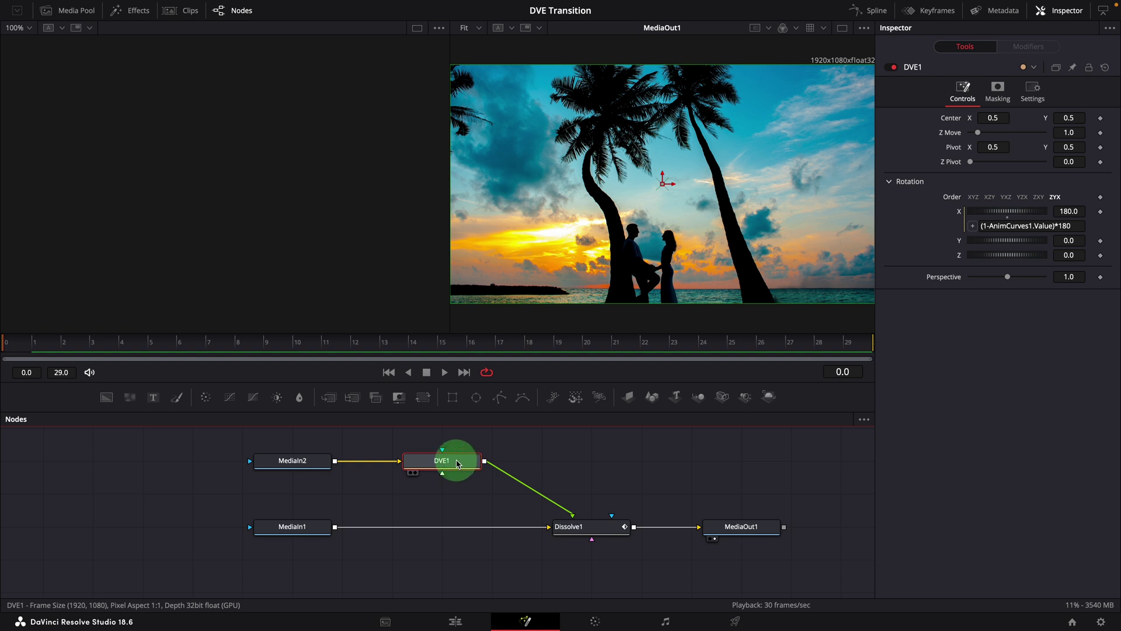
pyautogui.rightClick(457, 463)
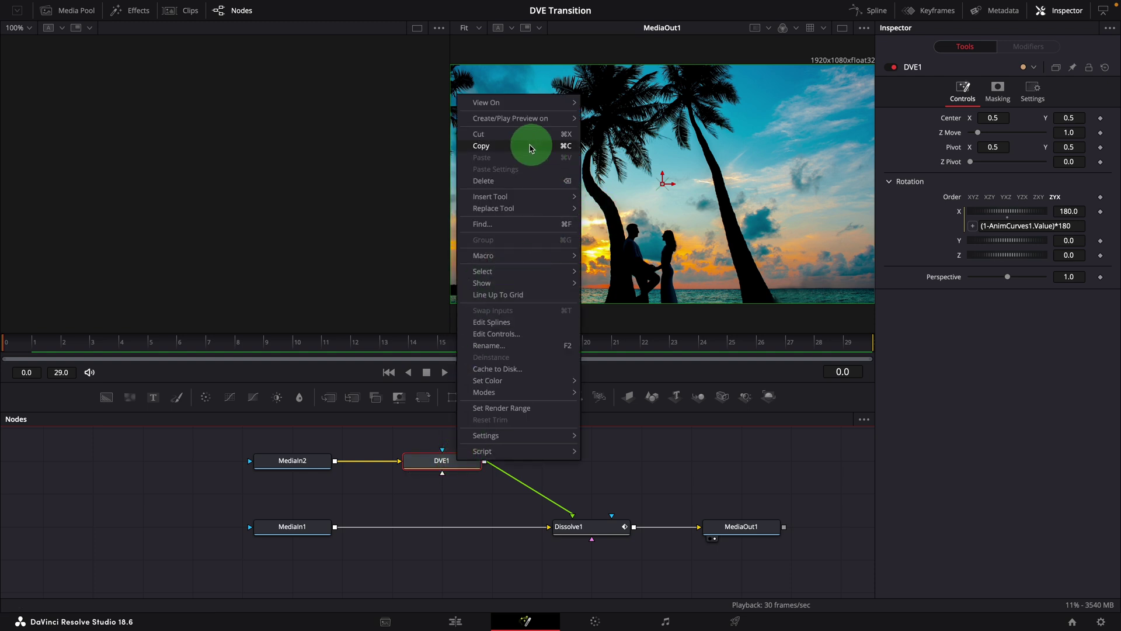
pyautogui.click(514, 148)
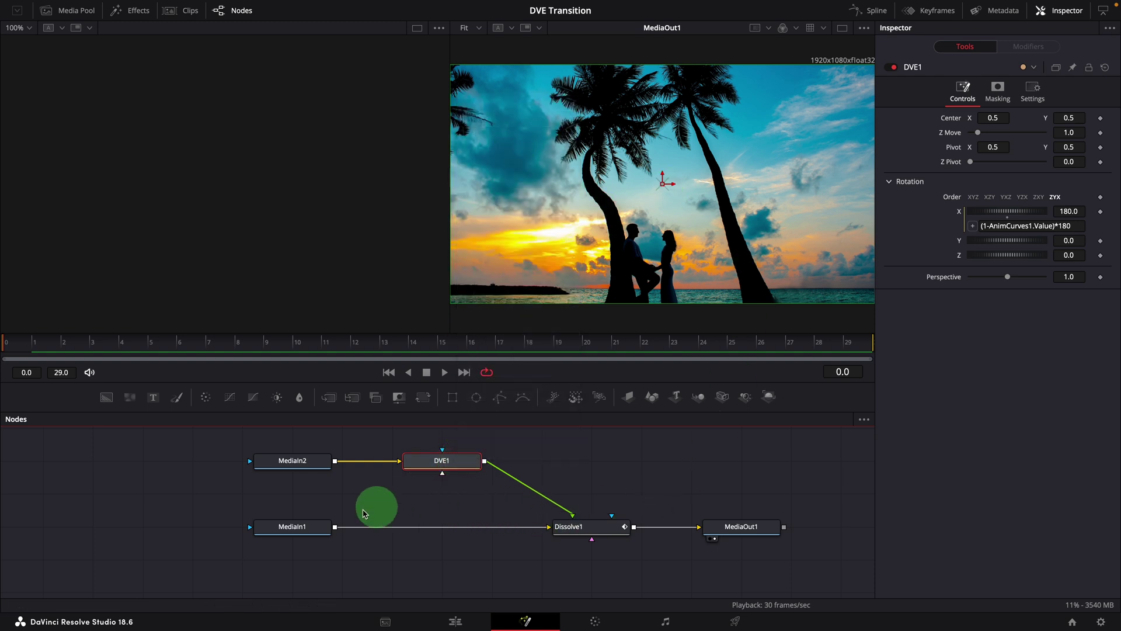
pyautogui.click(290, 533)
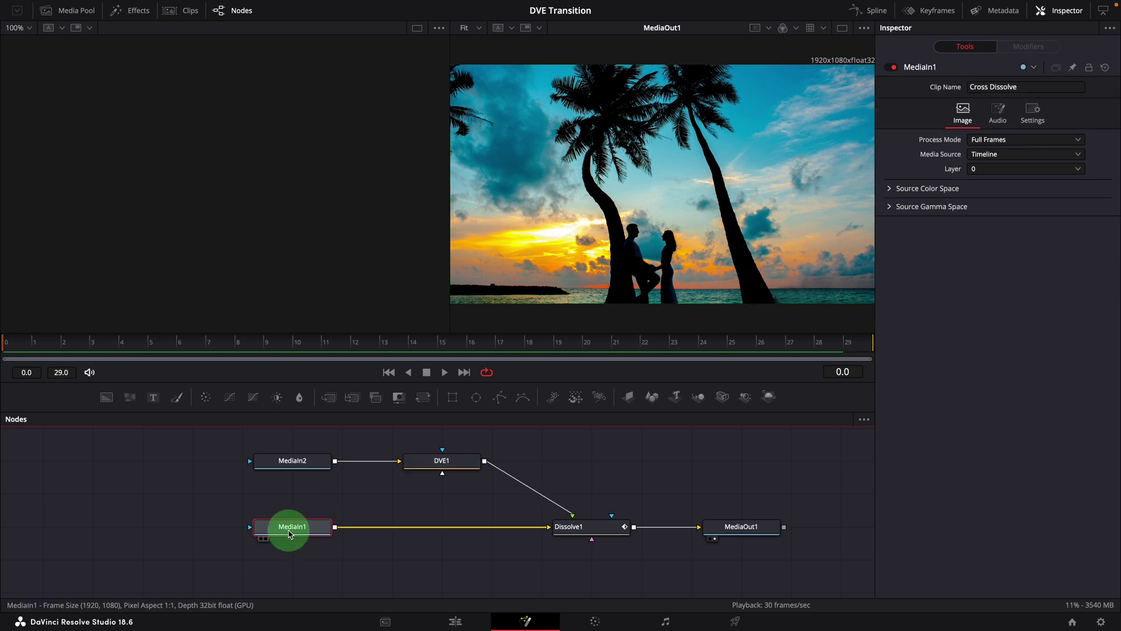
pyautogui.hotkey('ctrl', 'v')
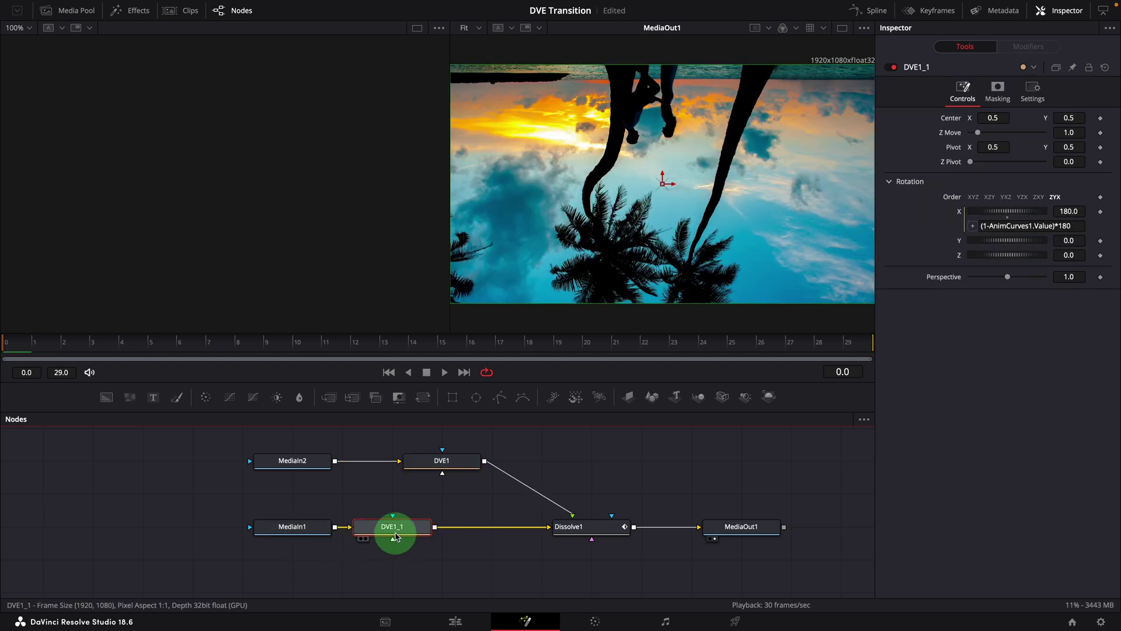
pyautogui.moveTo(397, 518); pyautogui.dragTo(451, 534)
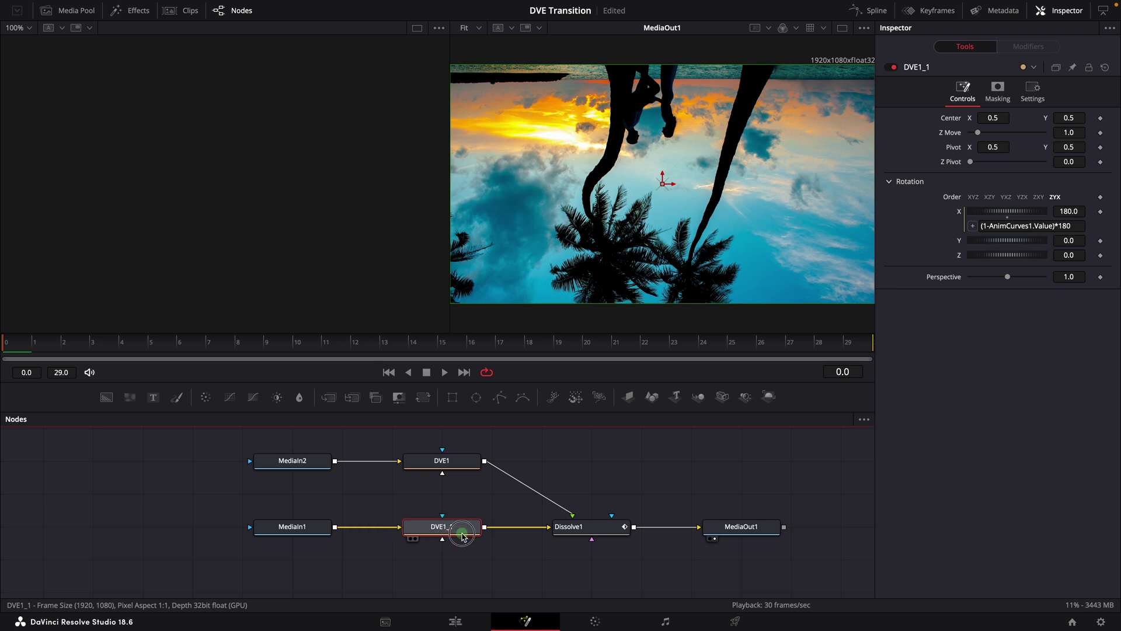
pyautogui.click(458, 563)
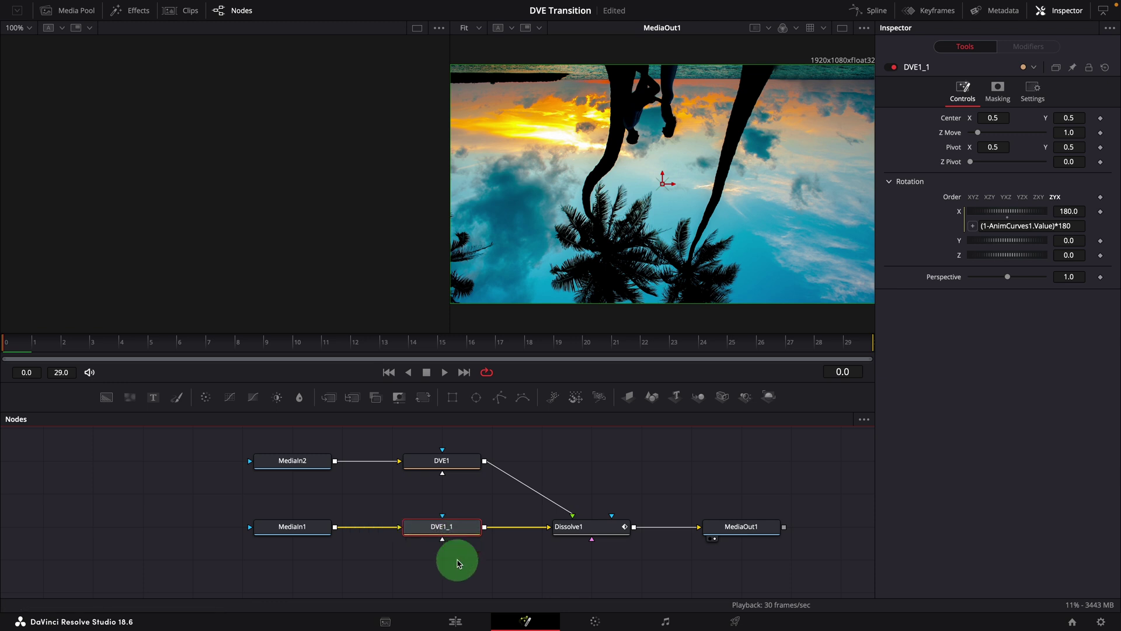
pyautogui.click(444, 536)
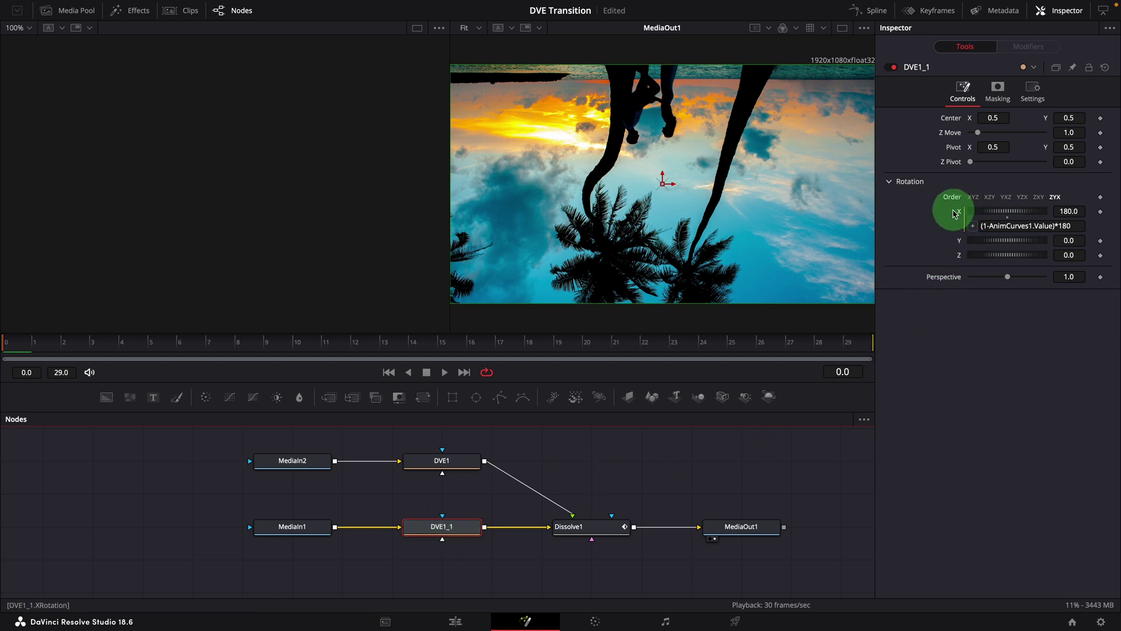
# - Set DVE1_1's X rotation to -AnimCurves1.Value*180, then scrub and play to preview both flips
pyautogui.click(445, 373)
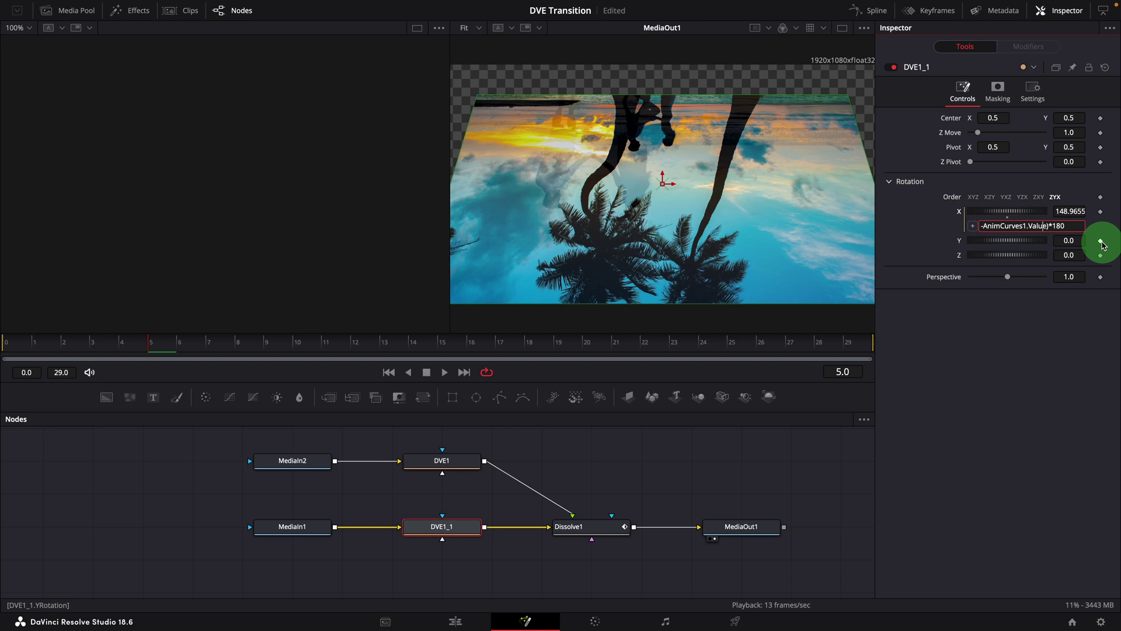
pyautogui.press('Tab')
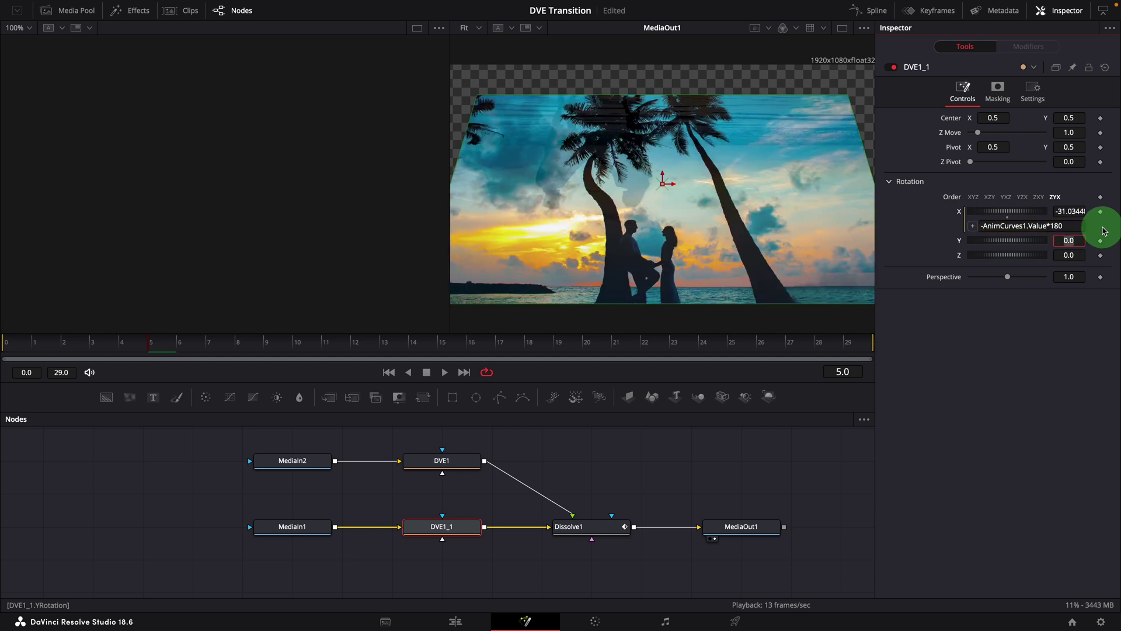
pyautogui.click(11, 345)
pyautogui.moveTo(11, 345); pyautogui.dragTo(891, 364)
pyautogui.click(444, 372)
pyautogui.click(592, 469)
pyautogui.press('space')
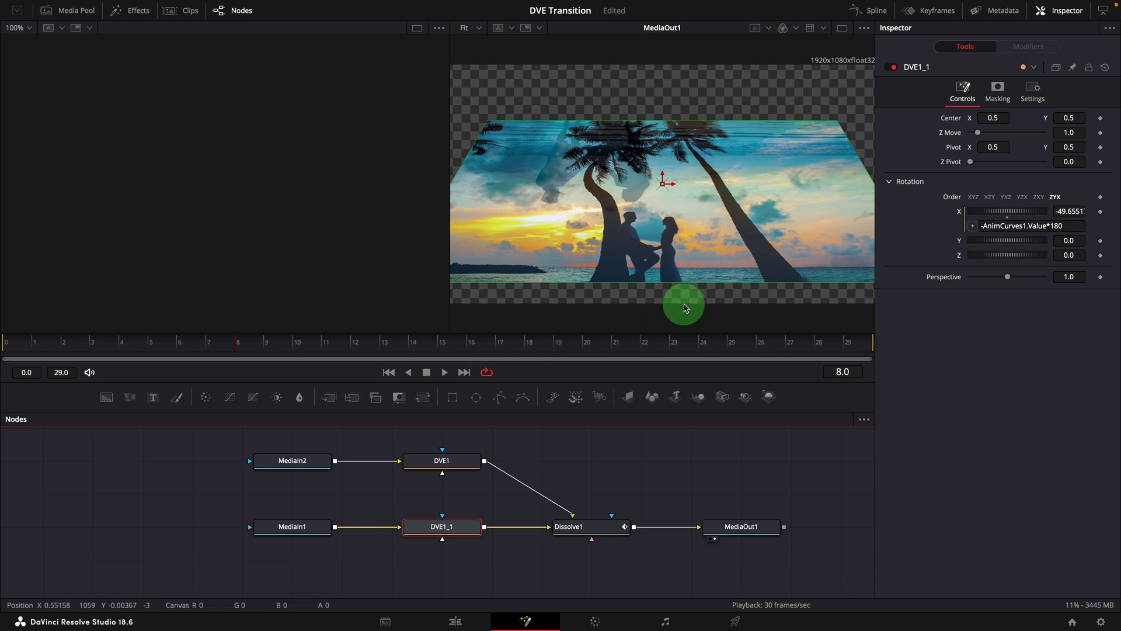
pyautogui.moveTo(321, 345); pyautogui.dragTo(737, 352)
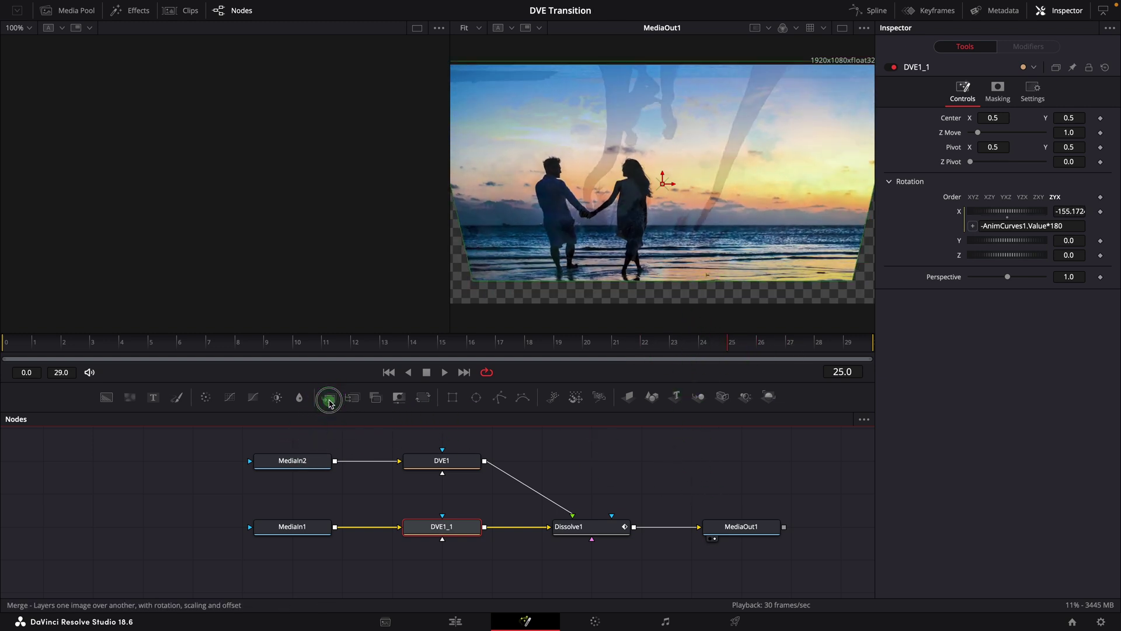
# - Add Merge1 with DVE1_1 as background, route it to MediaOut1, and preview playback
pyautogui.moveTo(329, 403); pyautogui.dragTo(591, 463)
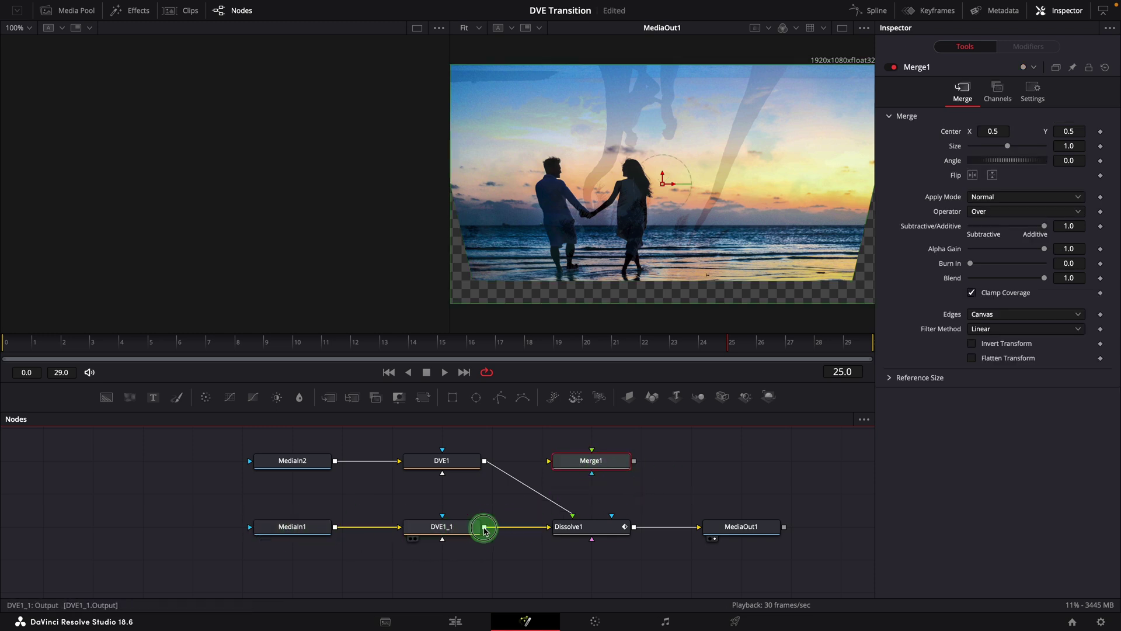
pyautogui.moveTo(484, 529); pyautogui.dragTo(699, 528)
pyautogui.click(747, 528)
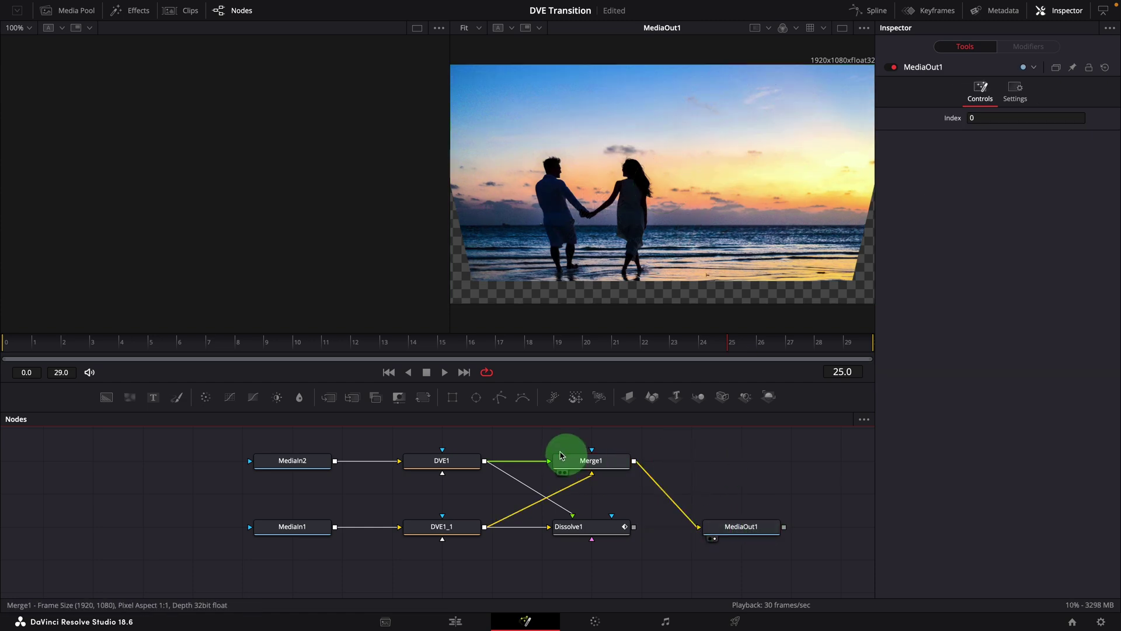
pyautogui.click(445, 372)
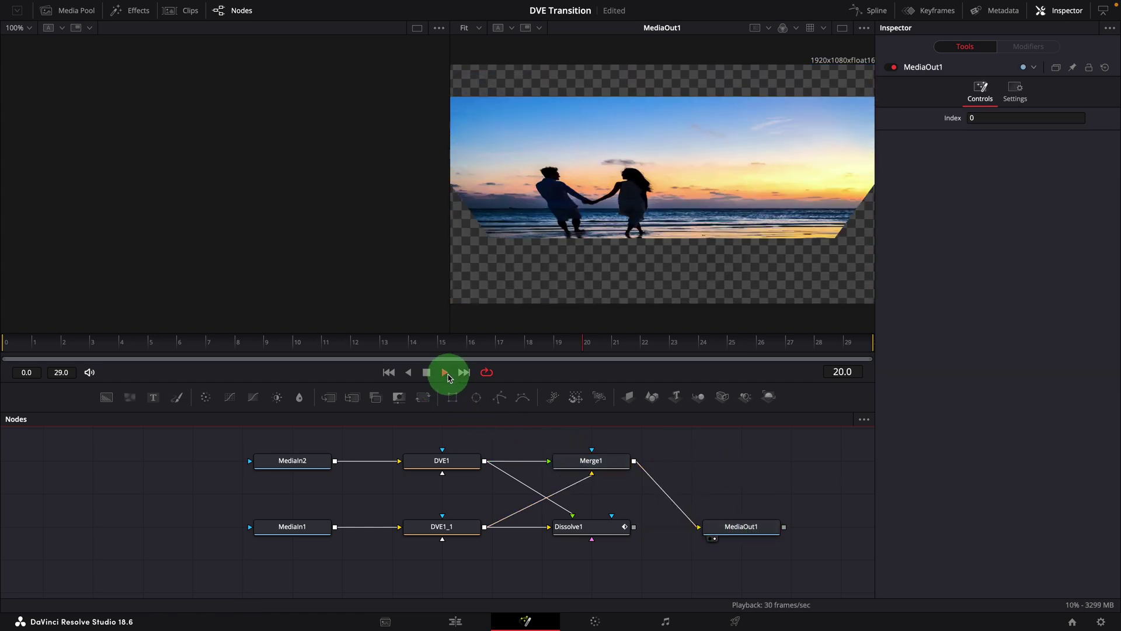
pyautogui.click(446, 374)
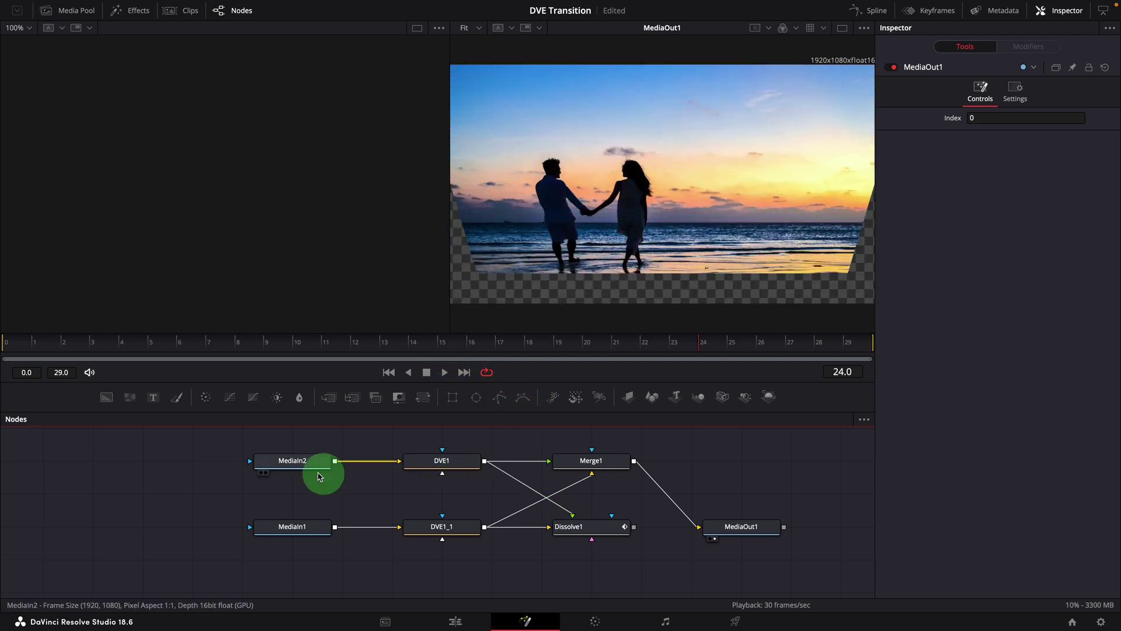
# - Give Merge1's Operator the expression iif(AnimCurves1.Value>0.5, "Over", "Under")
pyautogui.click(591, 462)
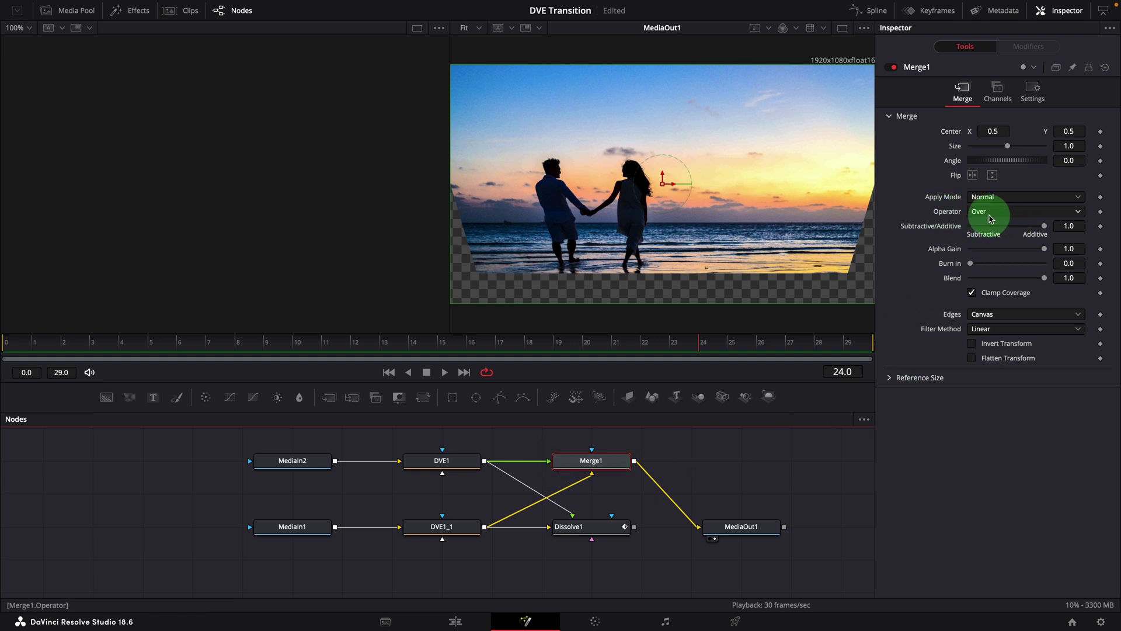
pyautogui.click(975, 213)
pyautogui.click(991, 350)
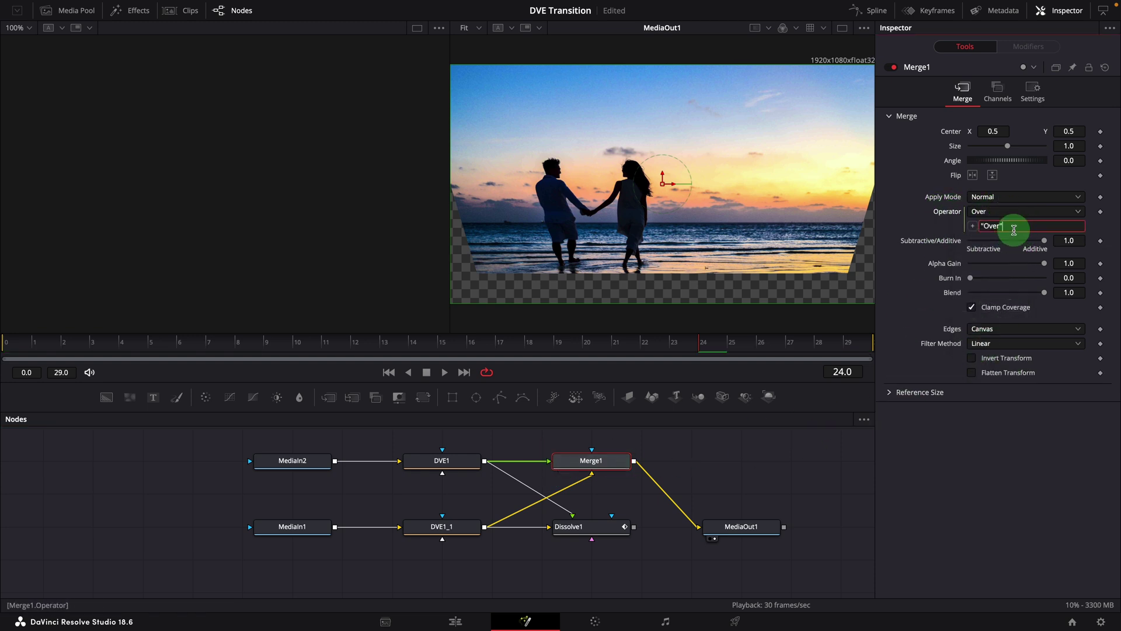
pyautogui.click(984, 226)
pyautogui.write('iif(AnimCur')
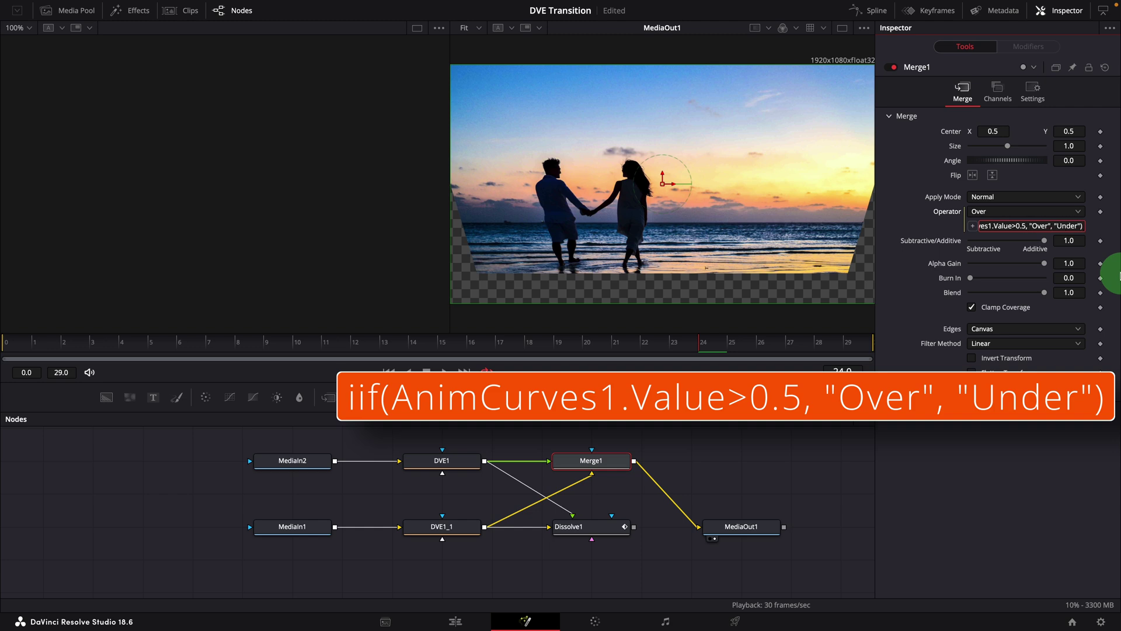
pyautogui.press('Tab')
# - Scrub and play the transition to check the layer order swaps midway
pyautogui.click(56, 348)
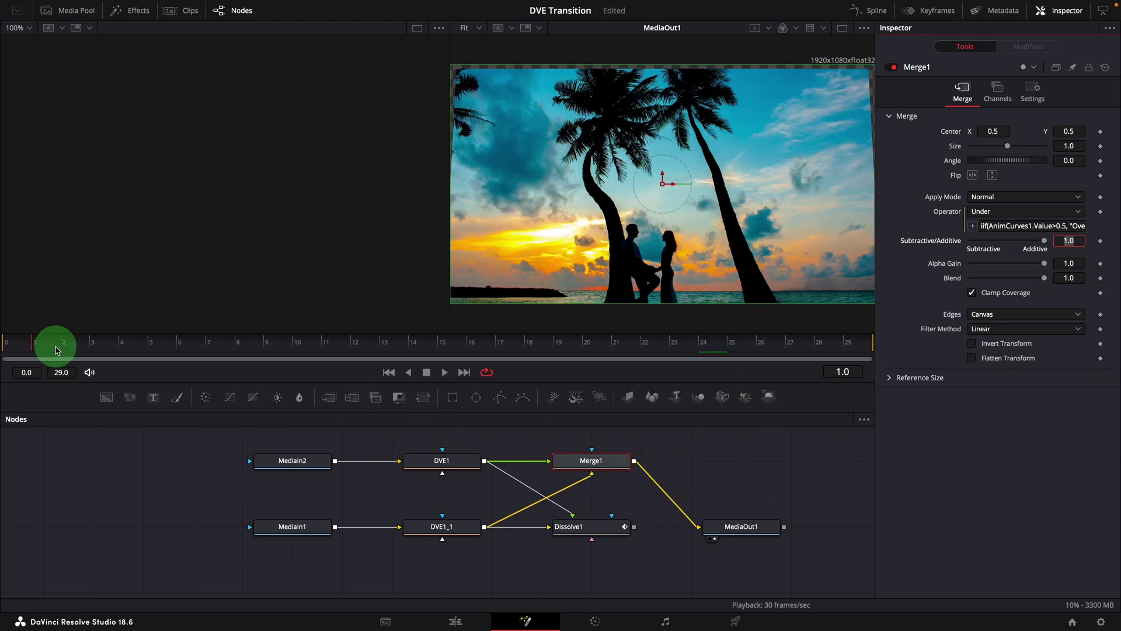
pyautogui.moveTo(57, 349); pyautogui.dragTo(726, 361)
pyautogui.click(444, 372)
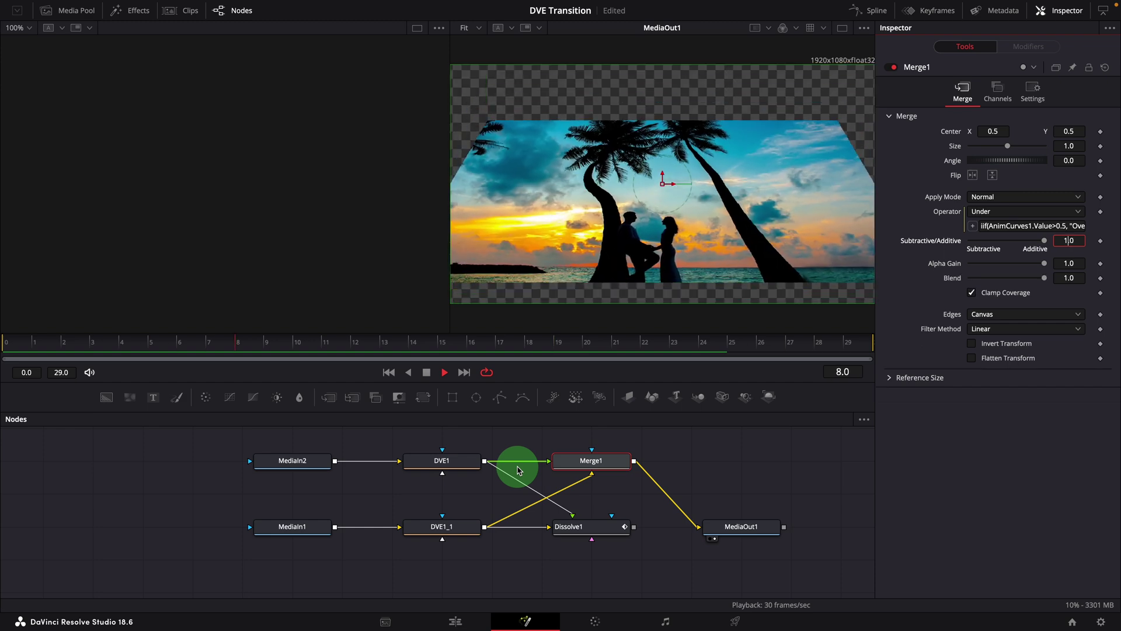
pyautogui.click(526, 445)
pyautogui.press('space')
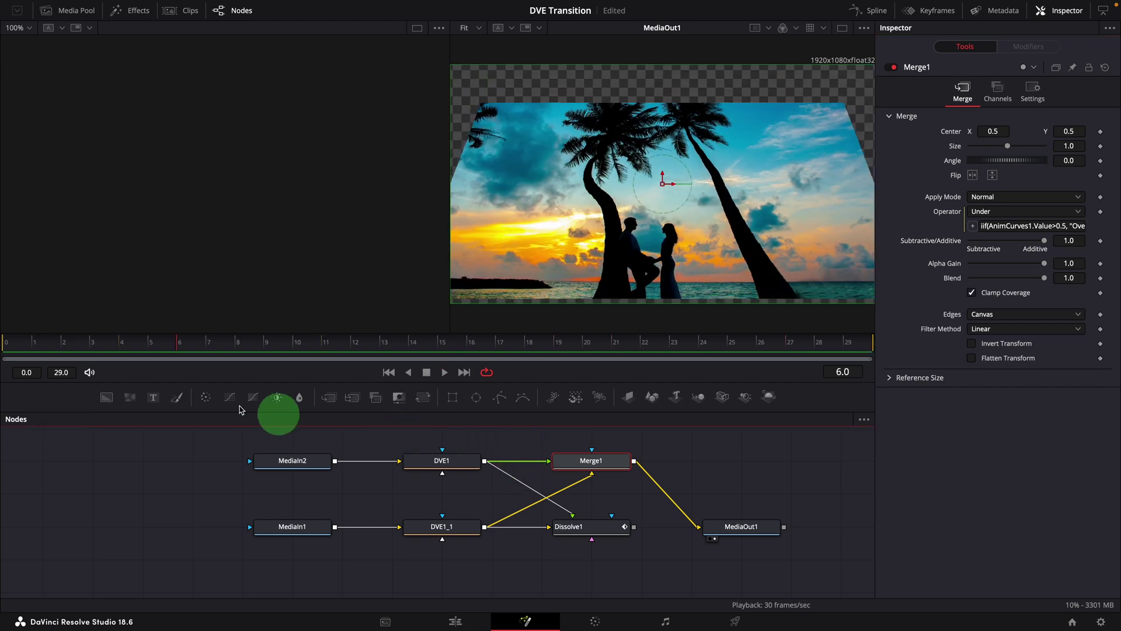
pyautogui.press('space')
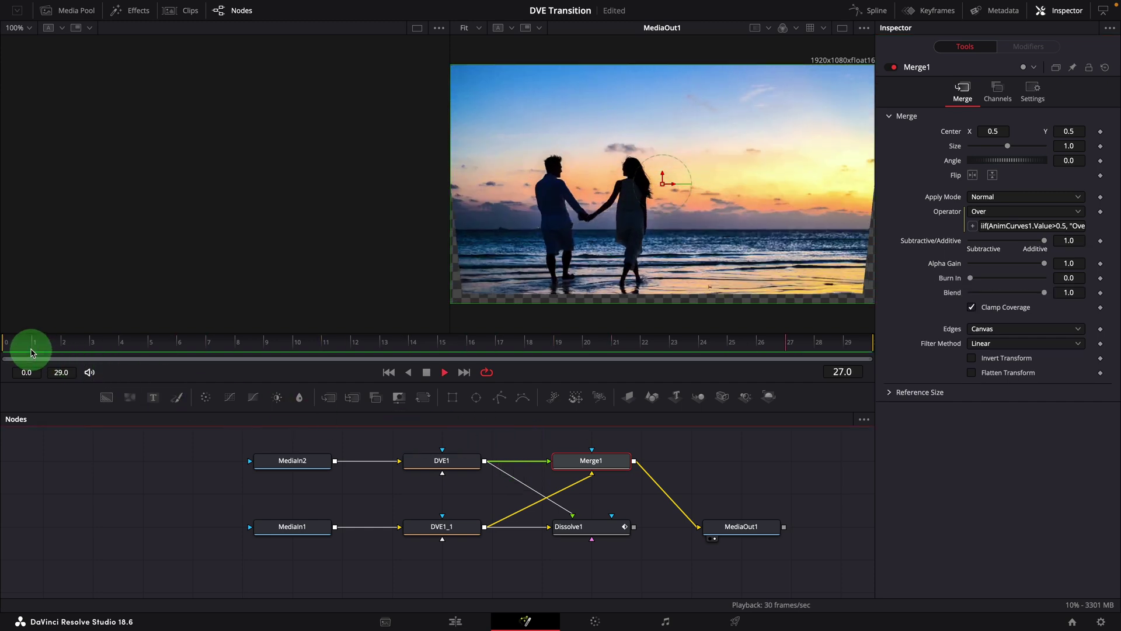
pyautogui.click(528, 433)
pyautogui.press('space')
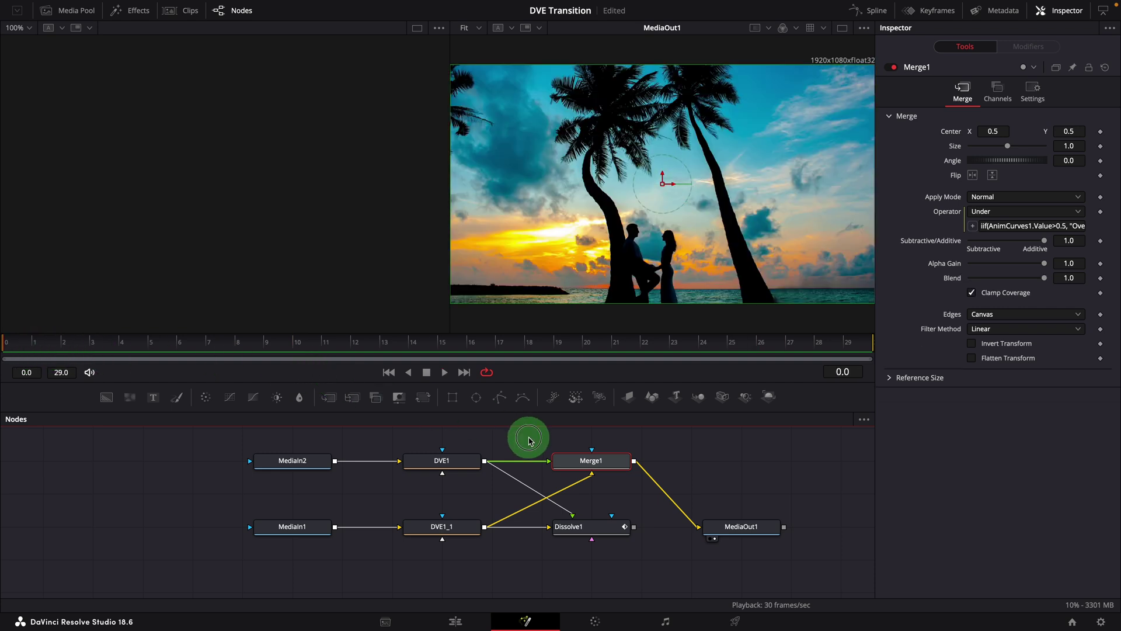
# - Box-select all seven nodes and create a macro from them named Spin Tutorial
pyautogui.click(589, 462)
pyautogui.click(772, 478)
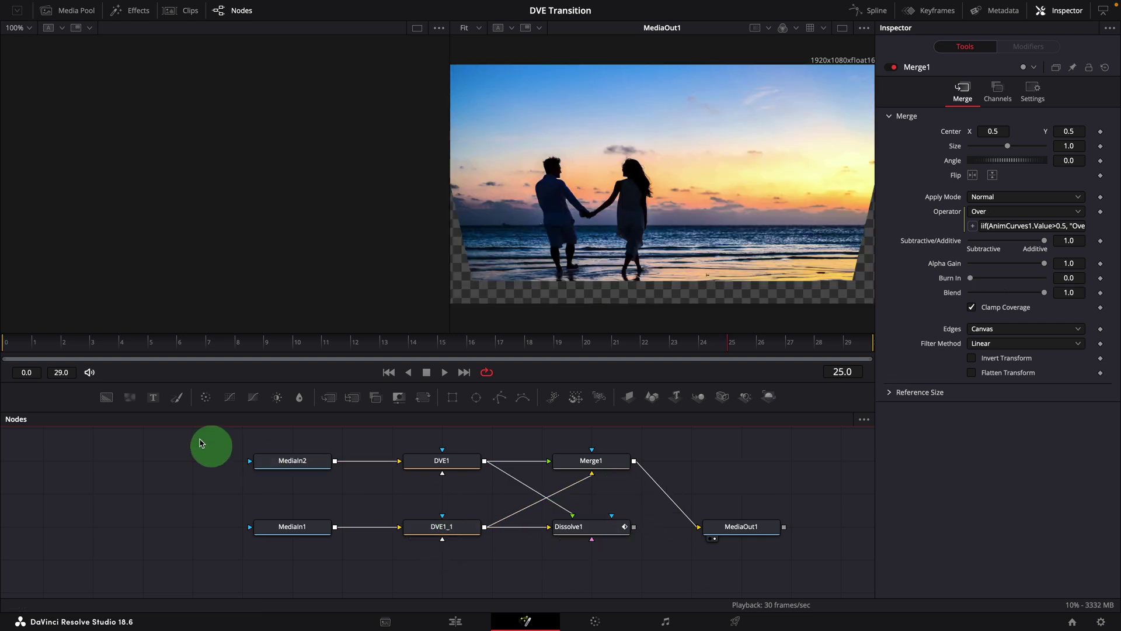
pyautogui.moveTo(233, 467); pyautogui.dragTo(812, 566)
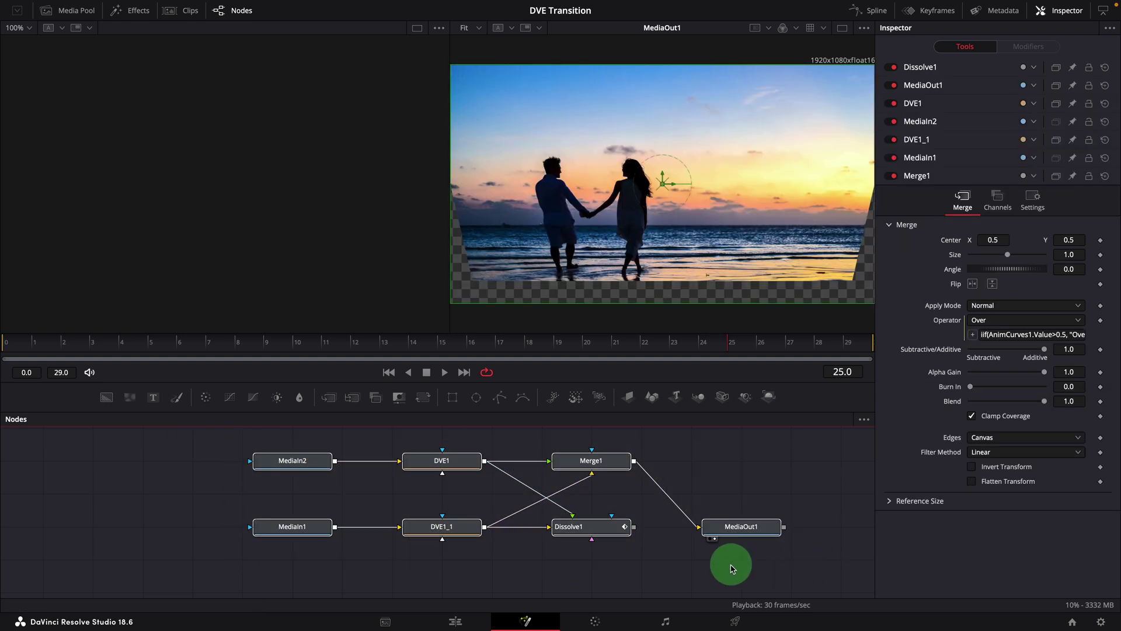
pyautogui.rightClick(592, 530)
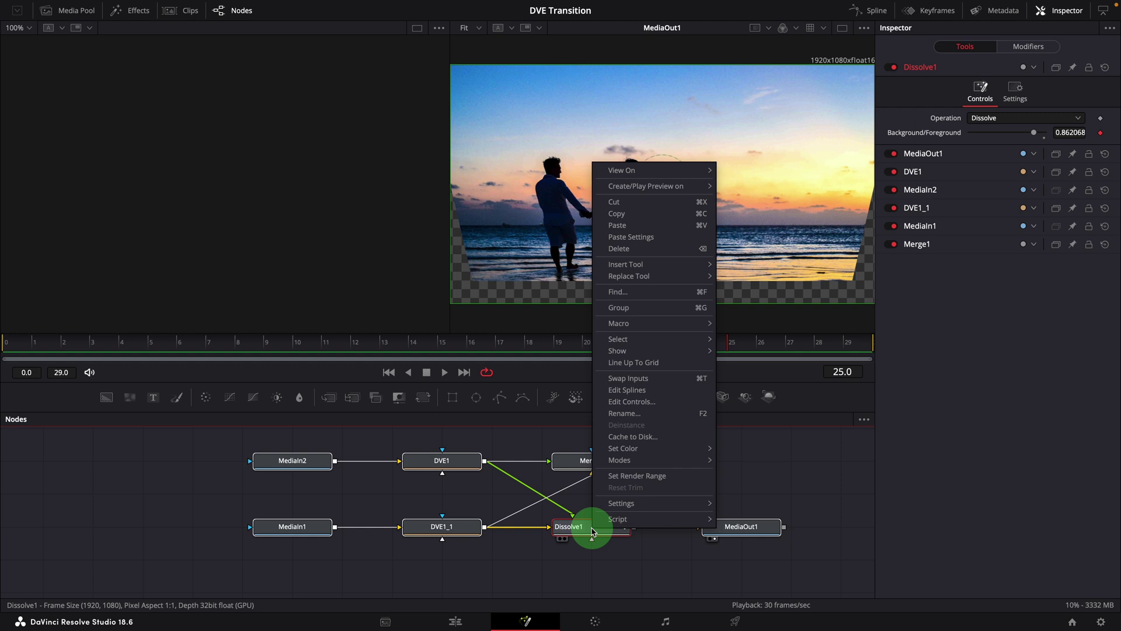
pyautogui.moveTo(642, 323)
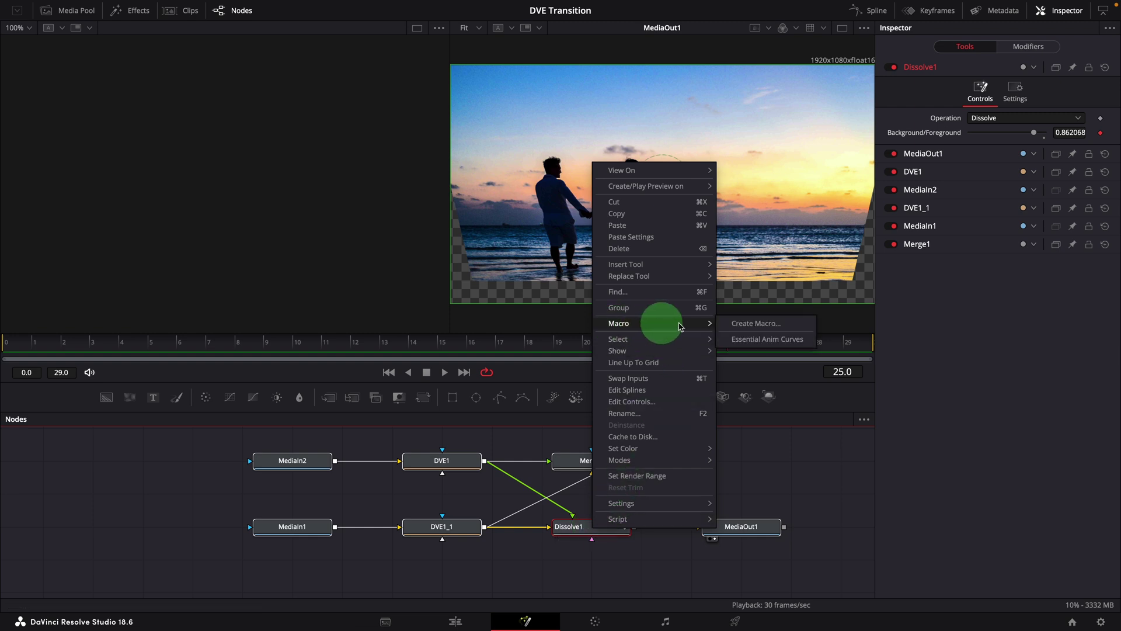
pyautogui.click(763, 326)
pyautogui.click(671, 285)
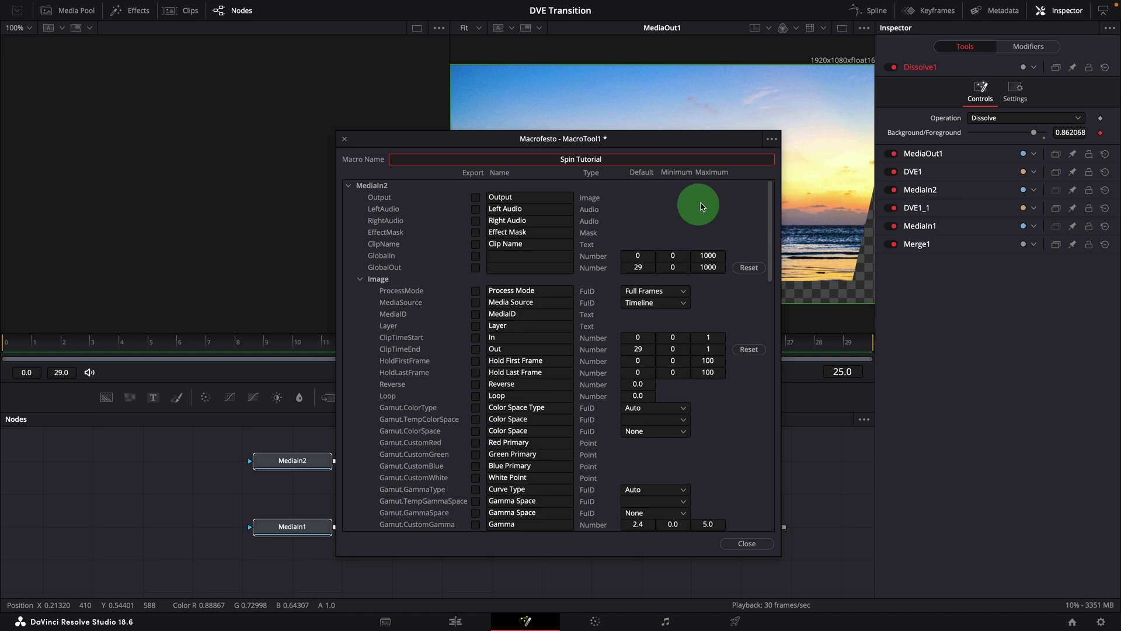
# - Save the macro as a group, browsing to Templates > Edit > Transitions
pyautogui.click(773, 142)
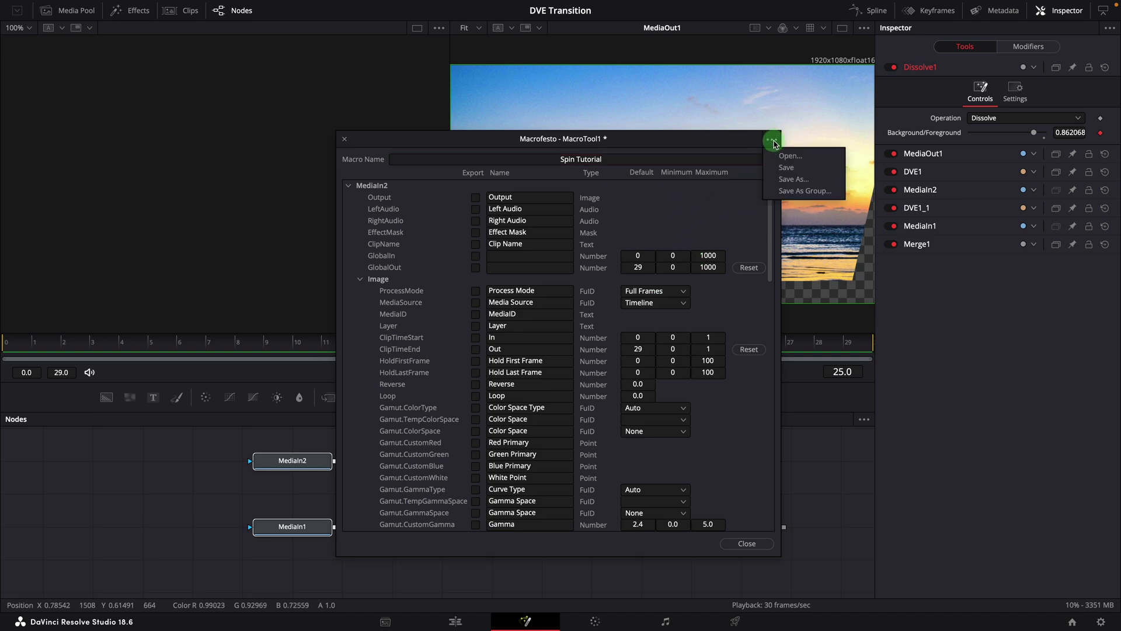
pyautogui.click(804, 191)
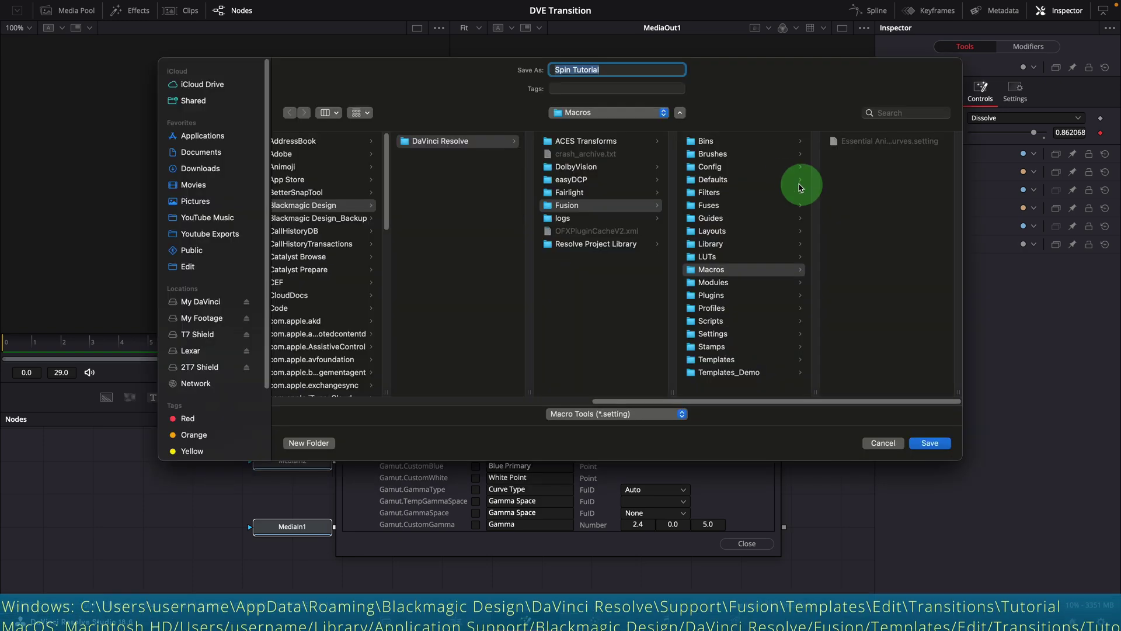
pyautogui.click(713, 368)
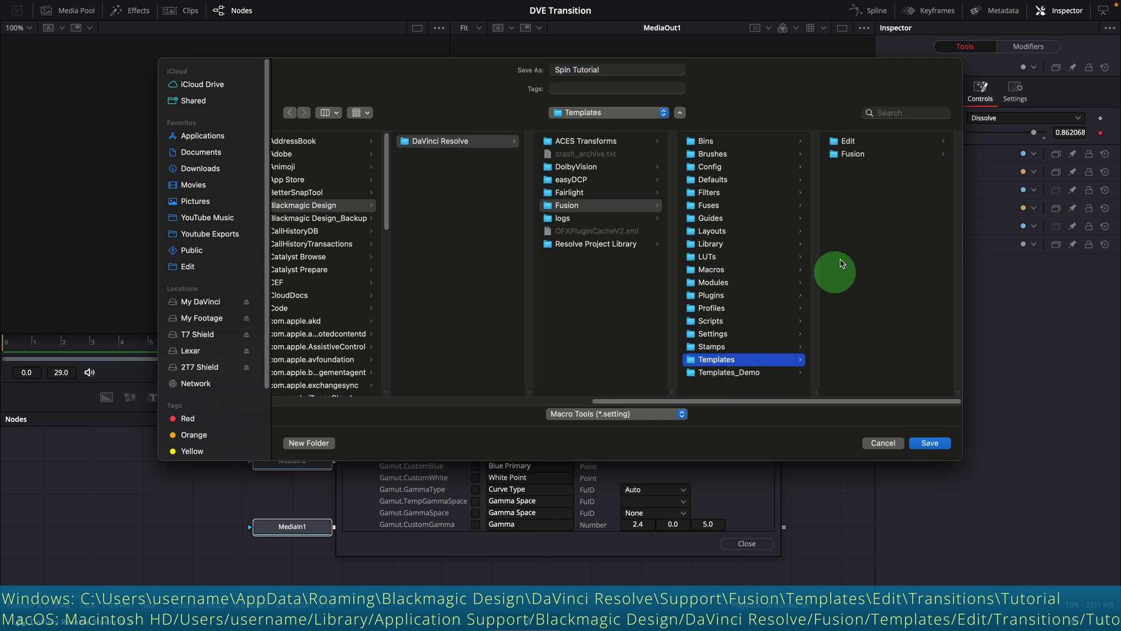
pyautogui.click(851, 143)
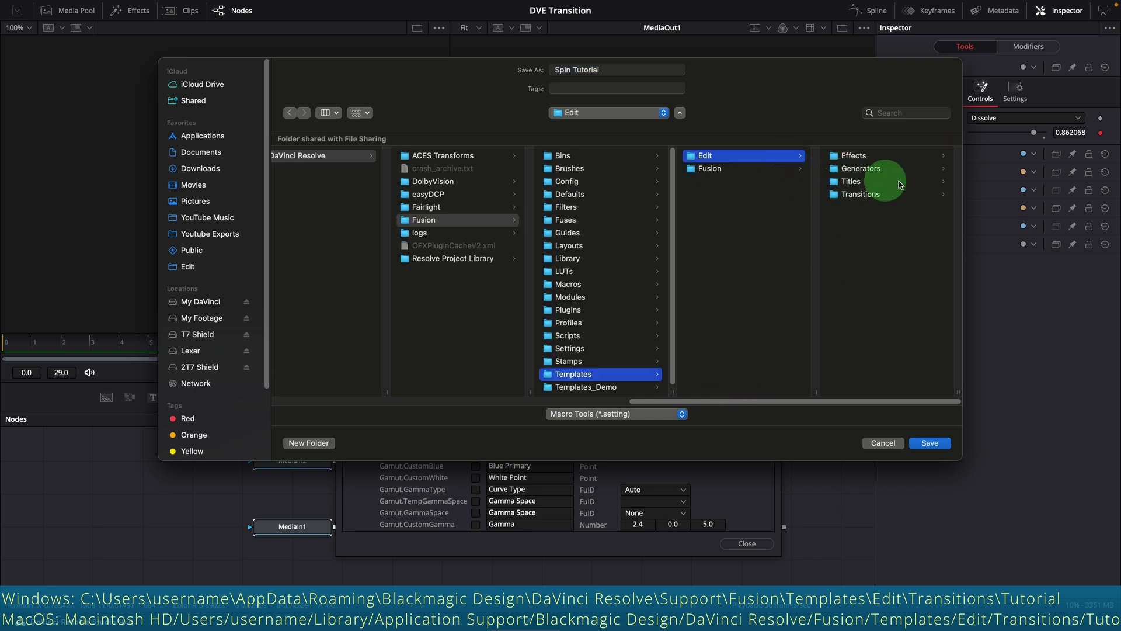
pyautogui.click(856, 196)
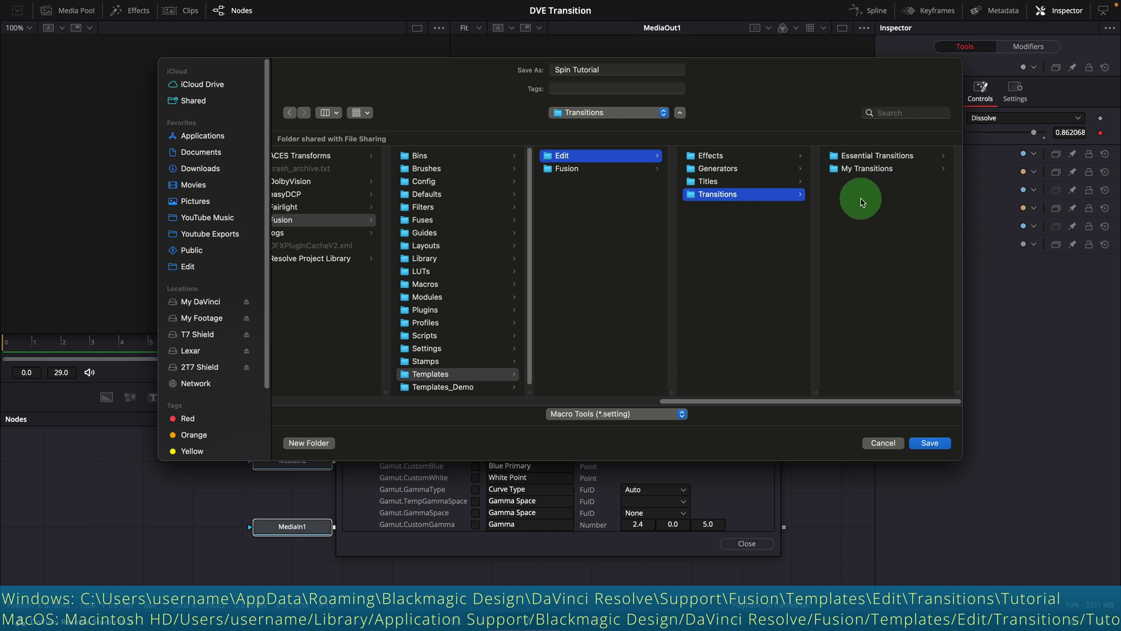
# - Create a Tutorial folder there and save the macro into it as Spin Tutorial
pyautogui.click(309, 443)
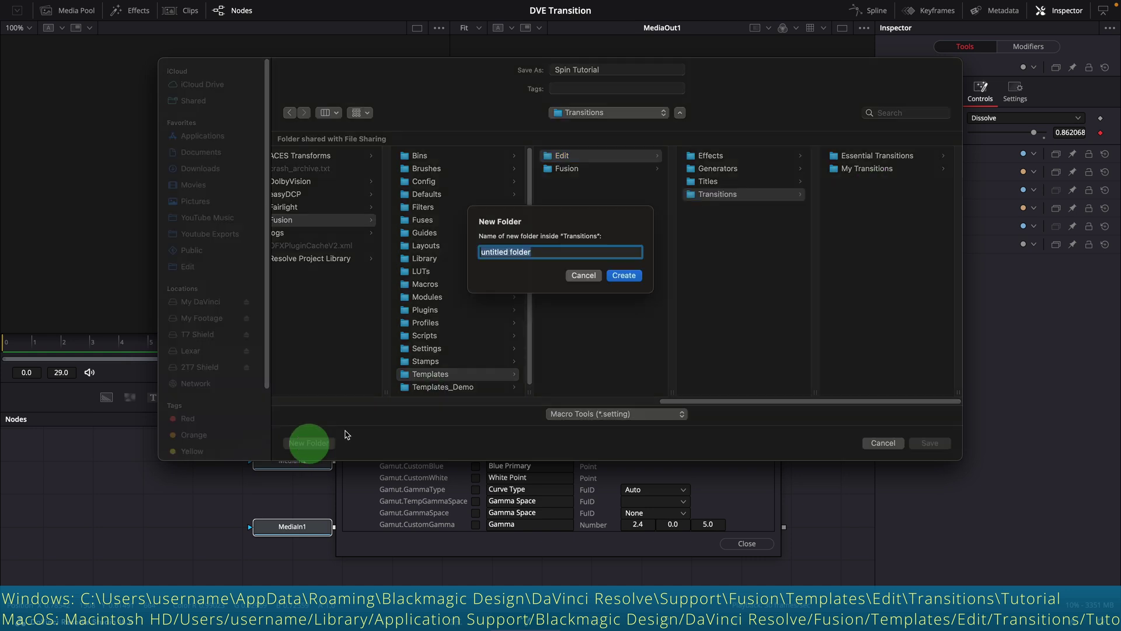
pyautogui.write('Tutorial')
pyautogui.click(625, 285)
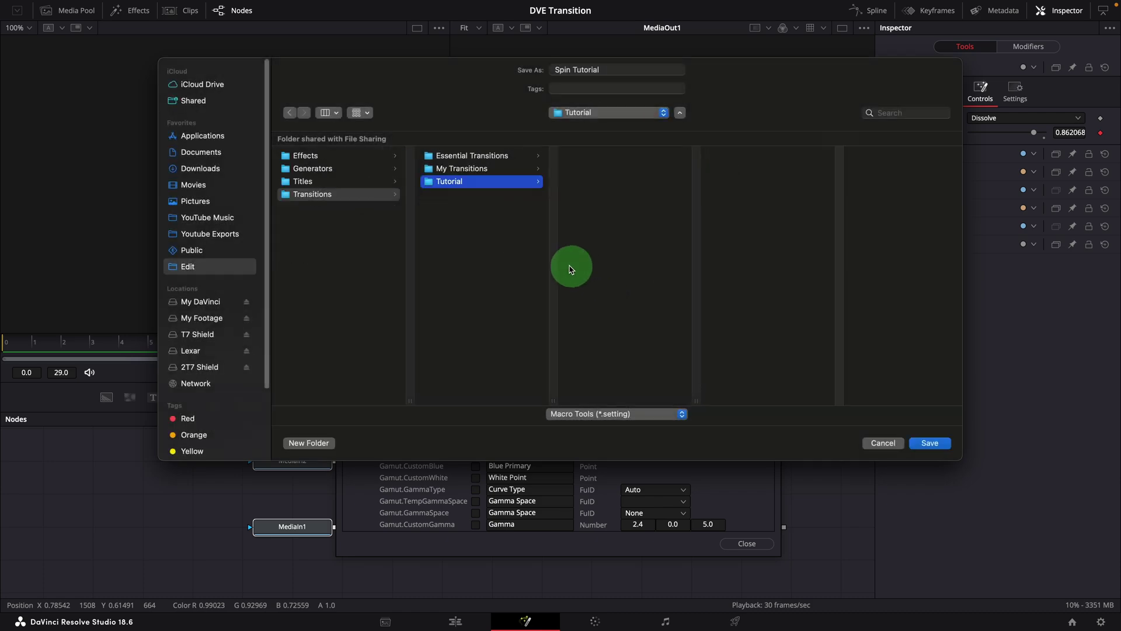
pyautogui.click(931, 444)
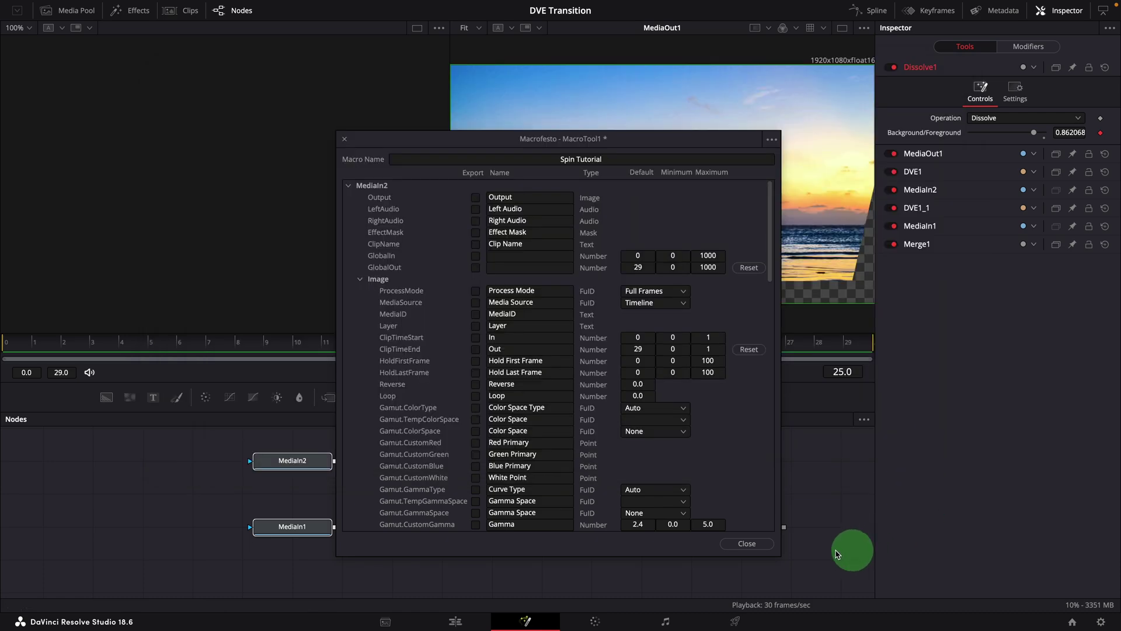
# - On the Edit page, drag Spin Tutorial from Video Transitions > Tutorial onto the Image2/Image3 cut
pyautogui.click(746, 544)
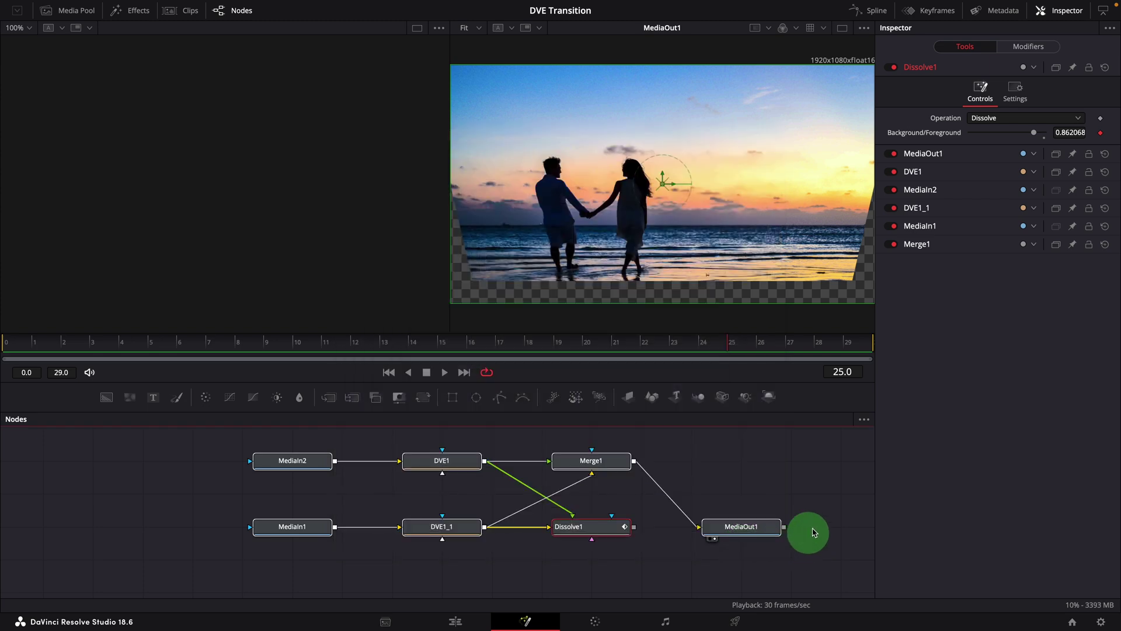
pyautogui.click(461, 623)
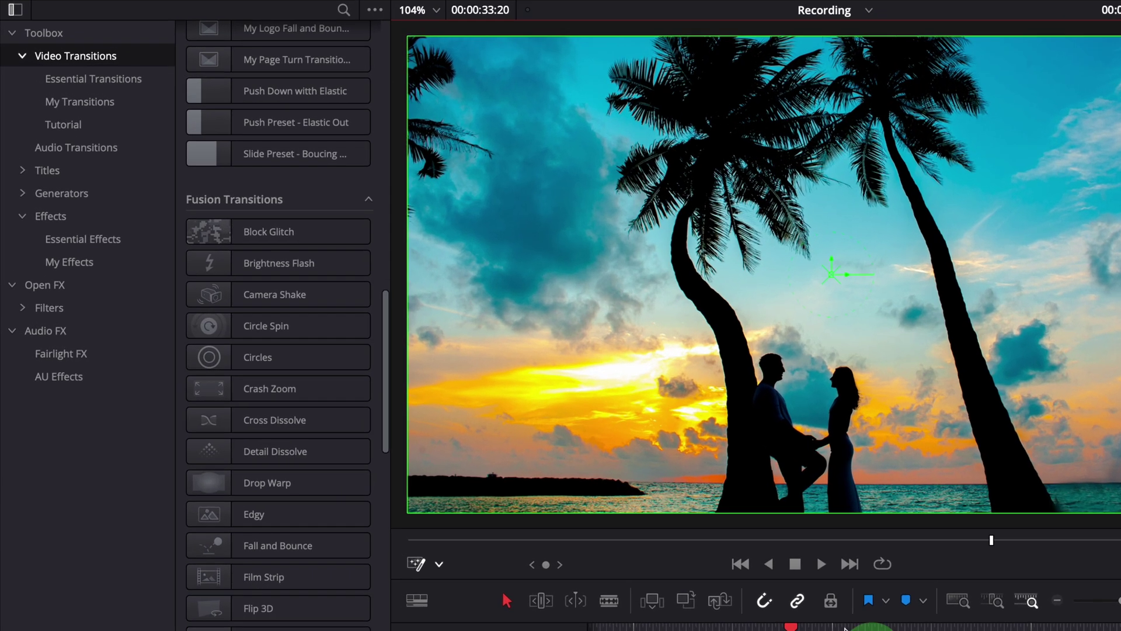
pyautogui.click(240, 99)
pyautogui.click(63, 57)
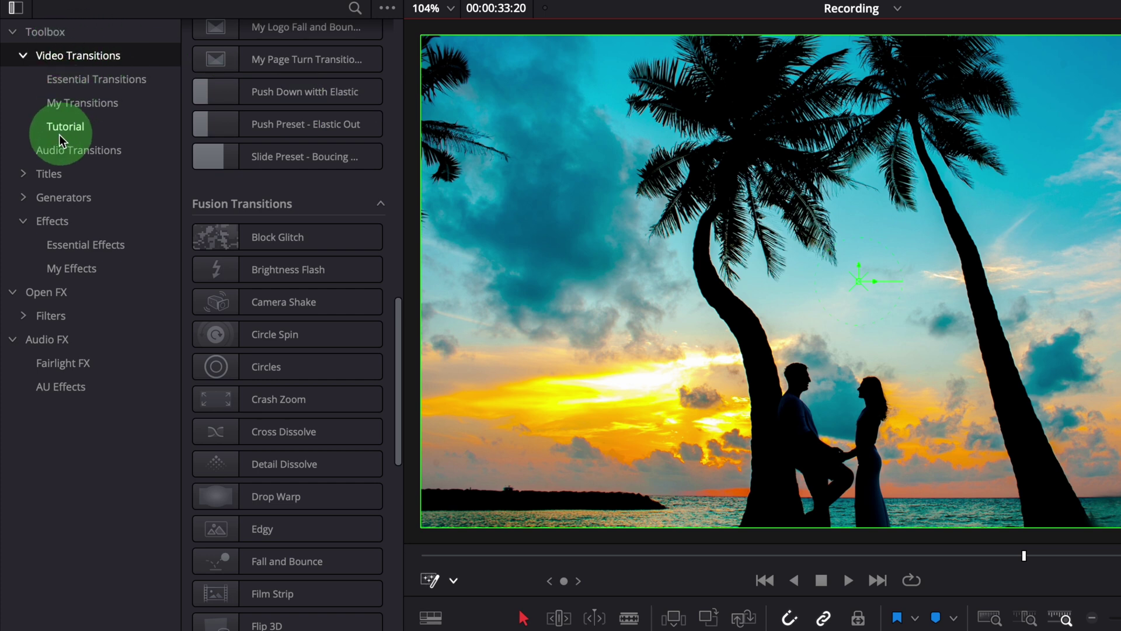
pyautogui.click(73, 126)
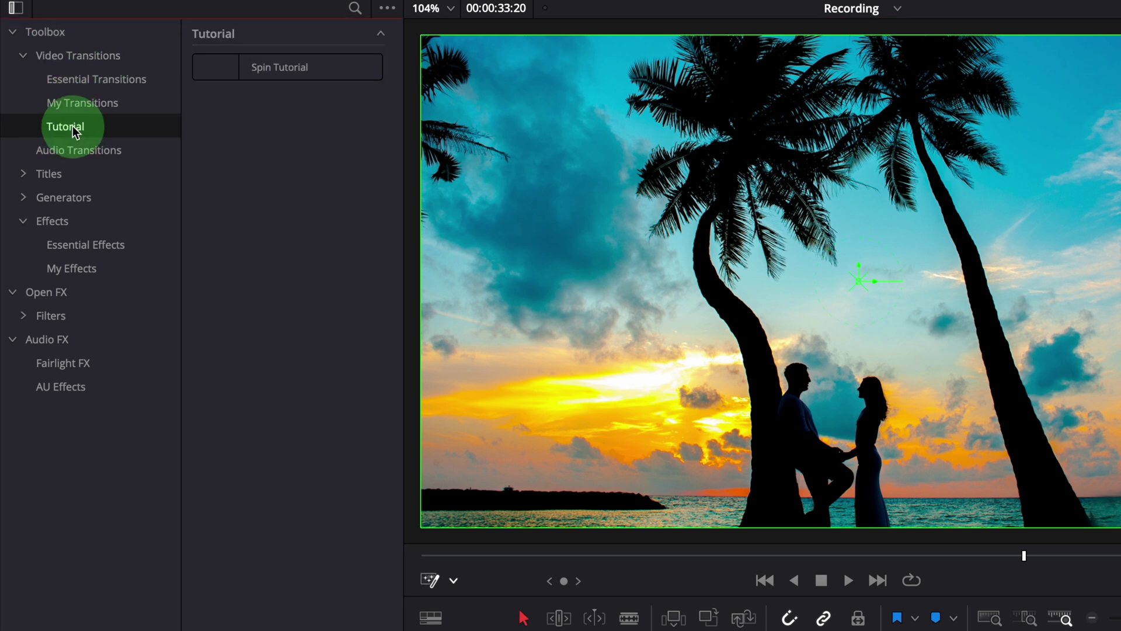
pyautogui.click(355, 192)
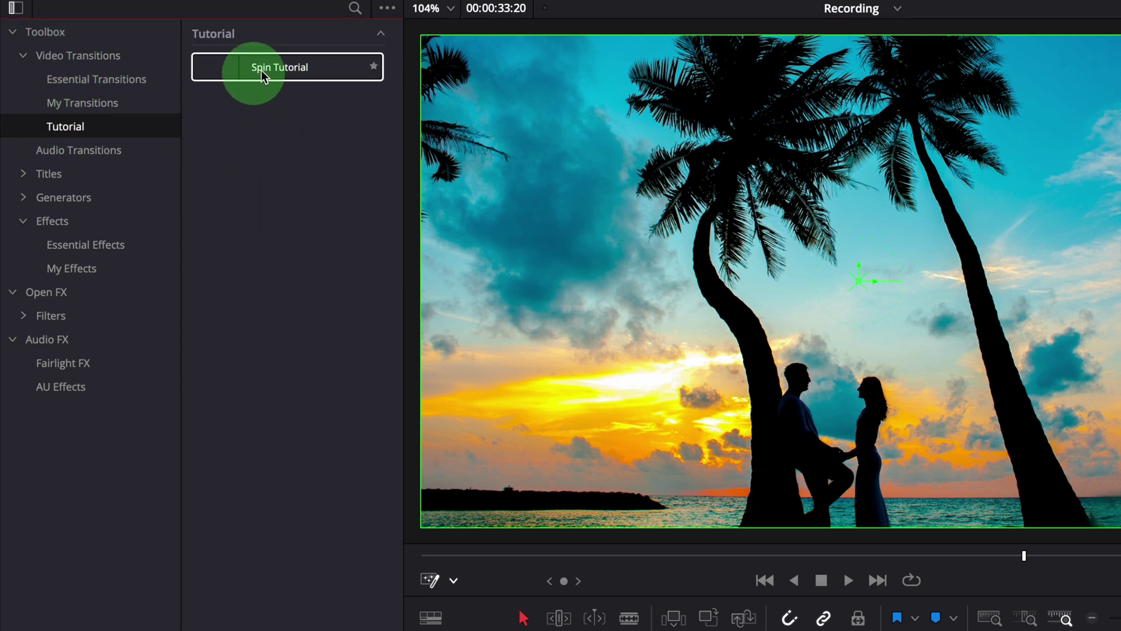
pyautogui.moveTo(279, 69); pyautogui.dragTo(1077, 630)
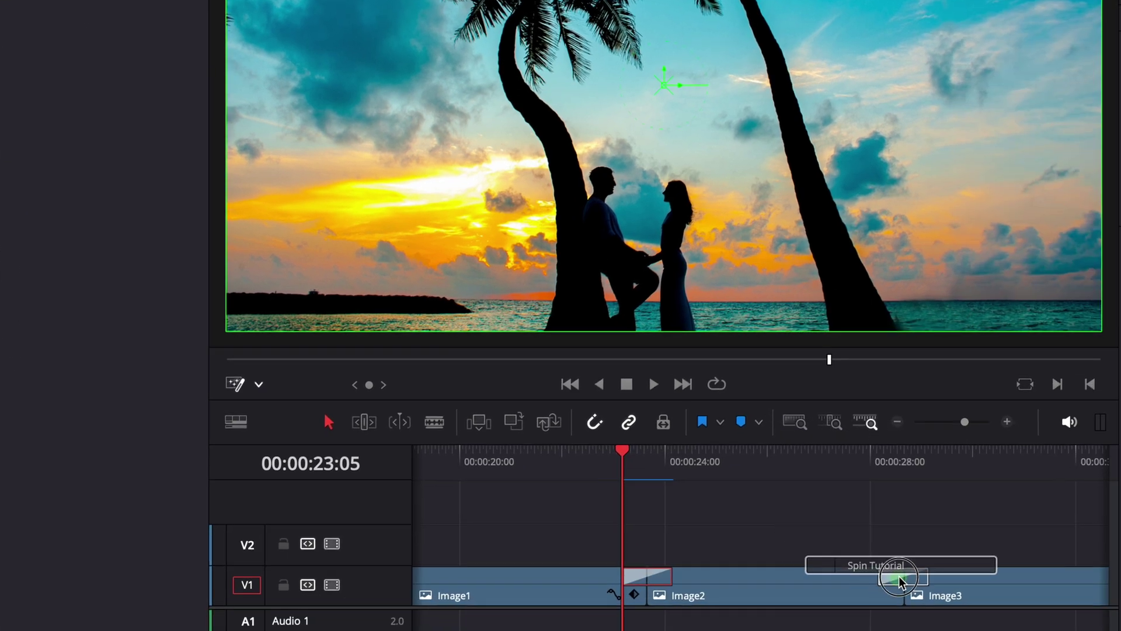
# - Play back the cut and make Spin Tutorial replace the cross dissolve
pyautogui.click(863, 458)
pyautogui.press('space')
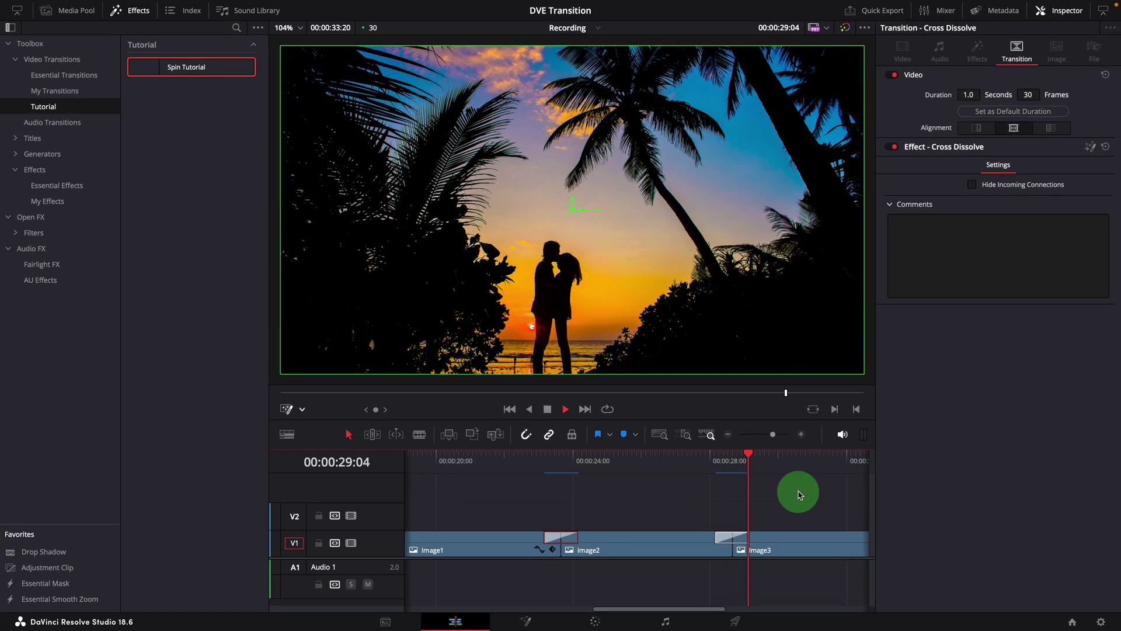
pyautogui.click(699, 459)
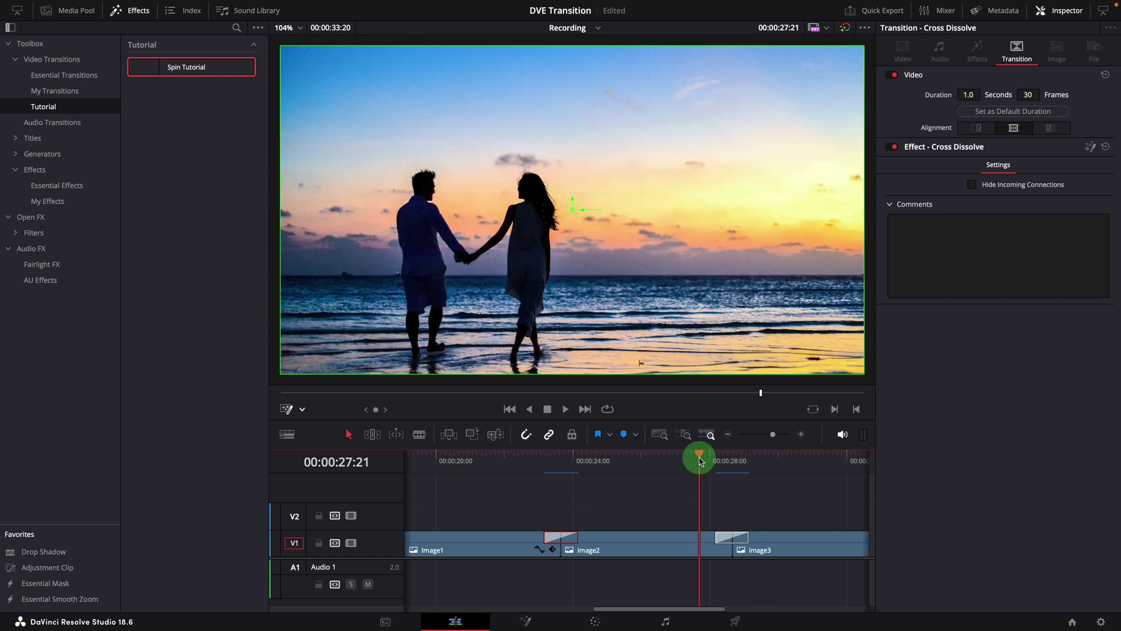
pyautogui.click(699, 460)
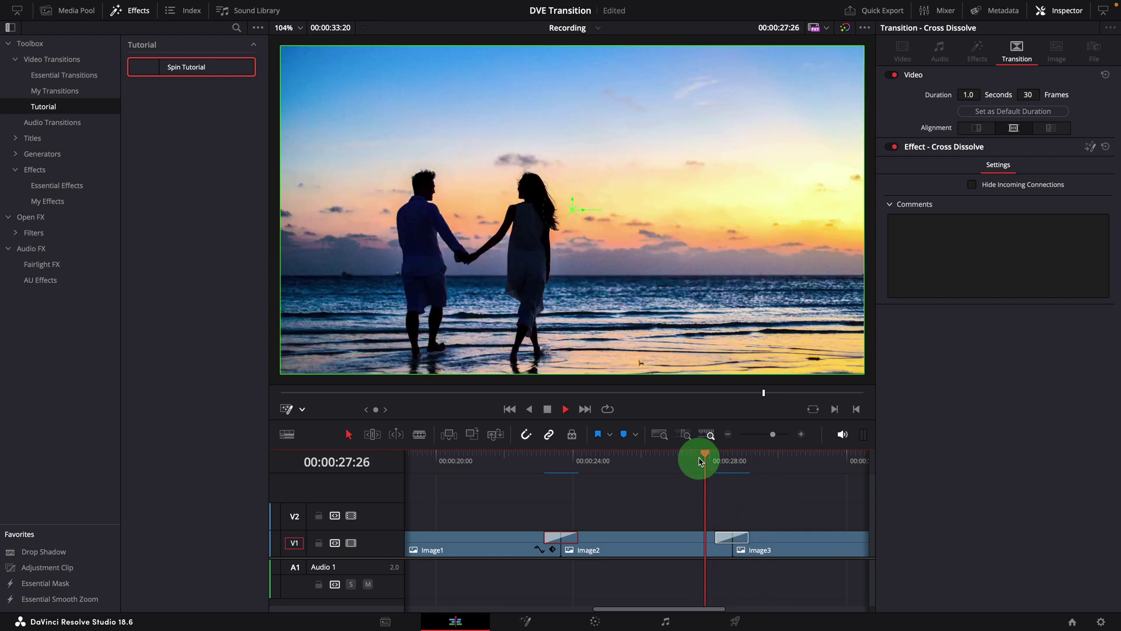
pyautogui.click(700, 462)
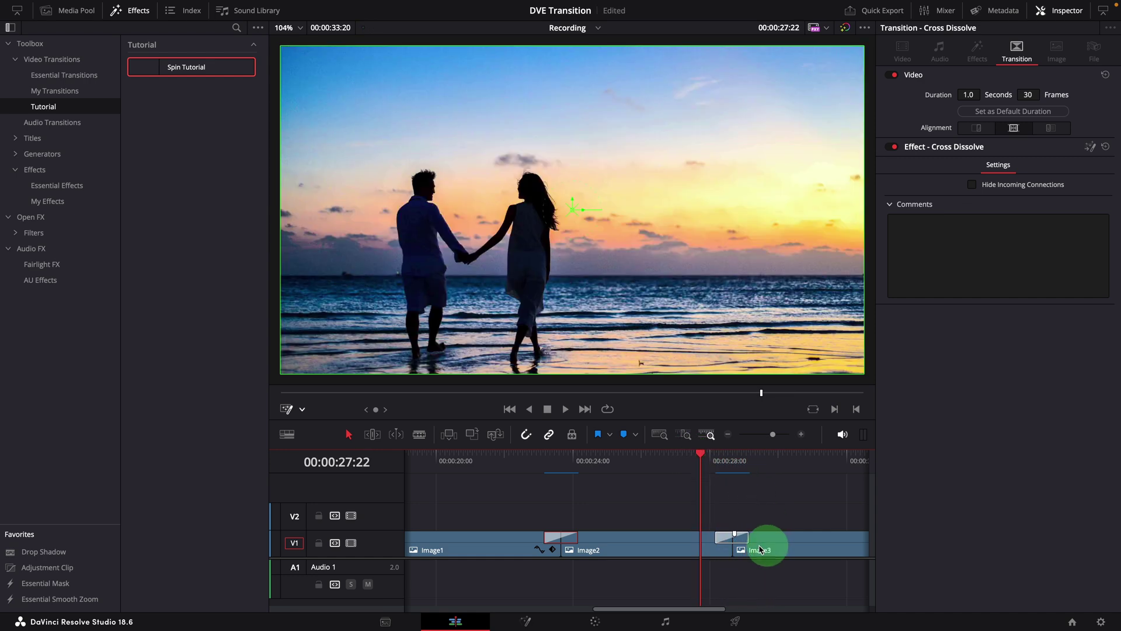
pyautogui.moveTo(747, 539); pyautogui.dragTo(746, 543)
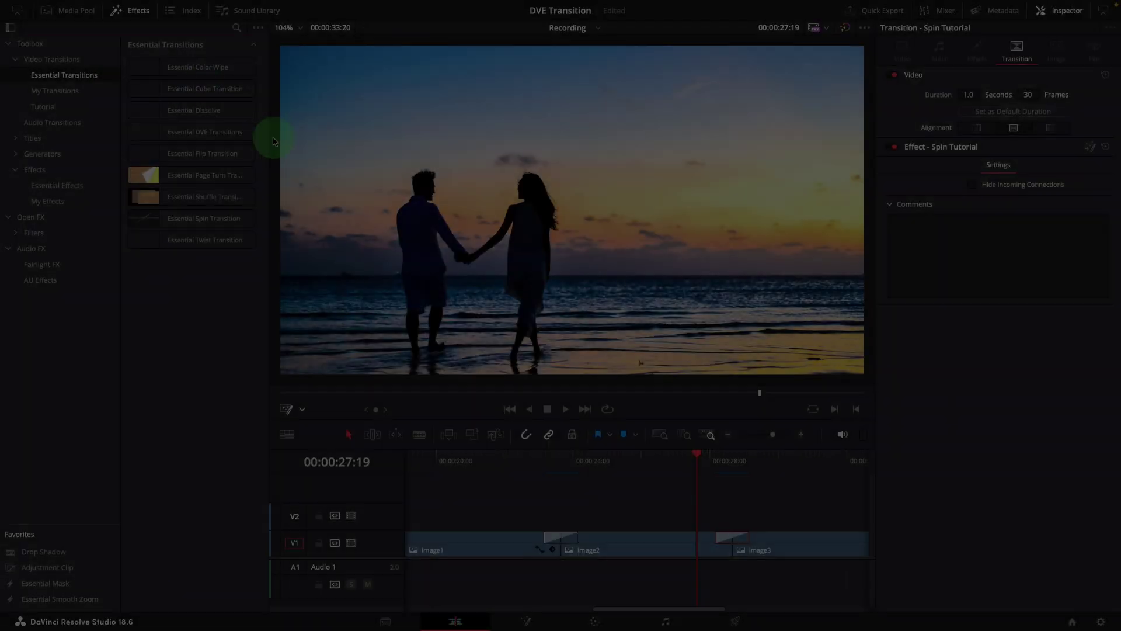
# - Add the Essential DVE Transitions effect at the start of Image1 and select it
pyautogui.click(188, 138)
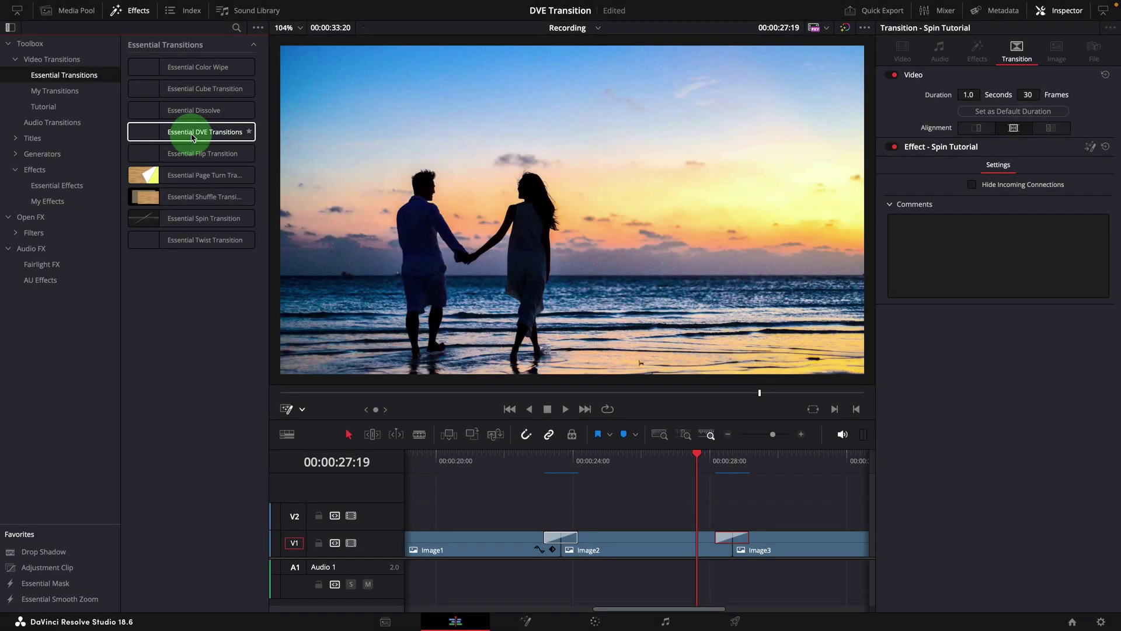
pyautogui.moveTo(482, 234); pyautogui.dragTo(677, 493)
pyautogui.moveTo(425, 543); pyautogui.dragTo(528, 541)
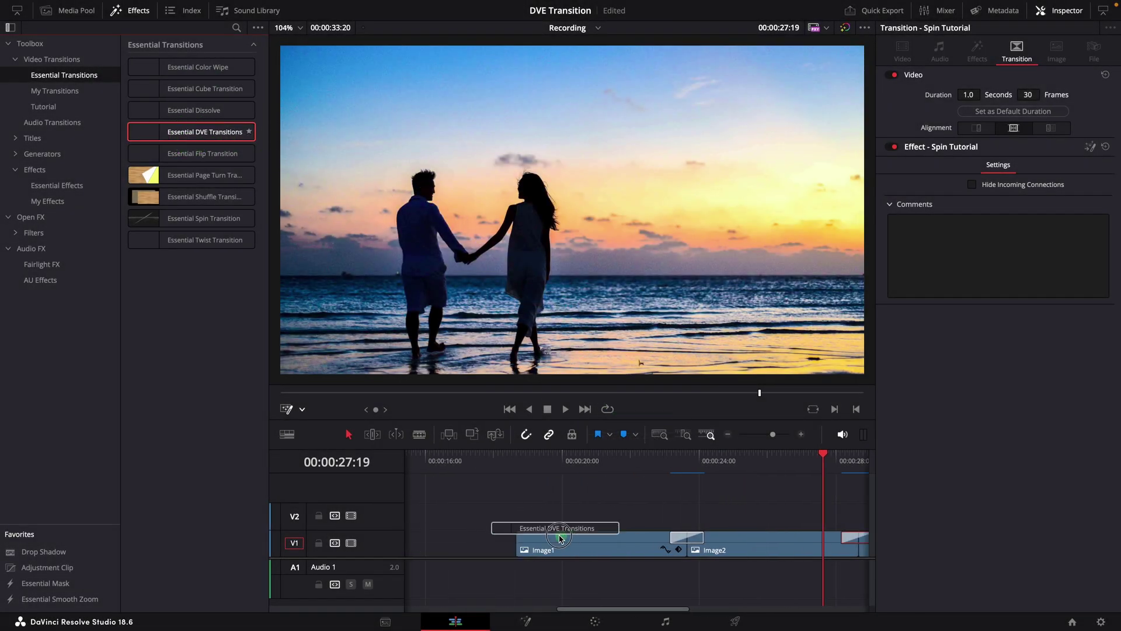
pyautogui.click(517, 461)
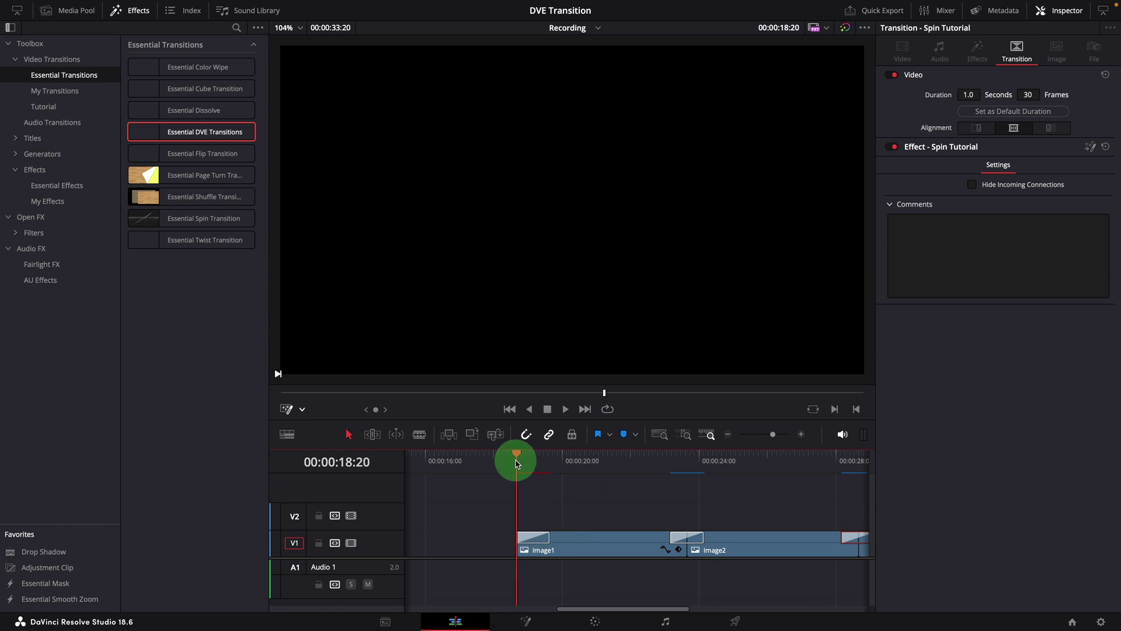
pyautogui.click(513, 458)
# - Open the transition in Fusion, expand its group, and inspect DVE_Out, DVE_In and Dissolve1
pyautogui.rightClick(533, 537)
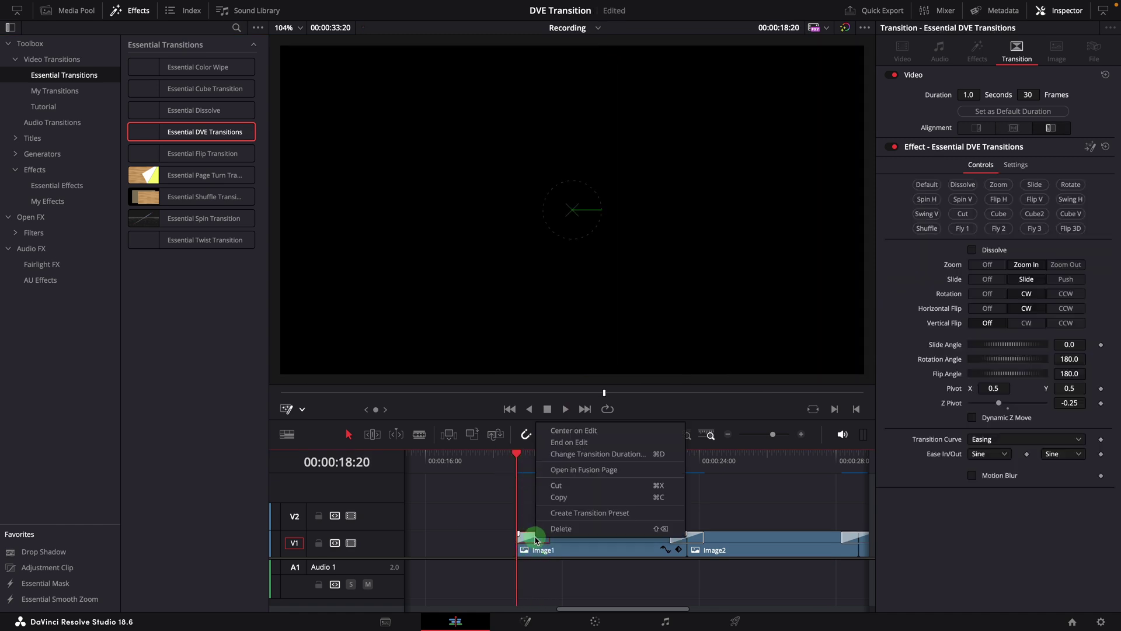
pyautogui.click(582, 469)
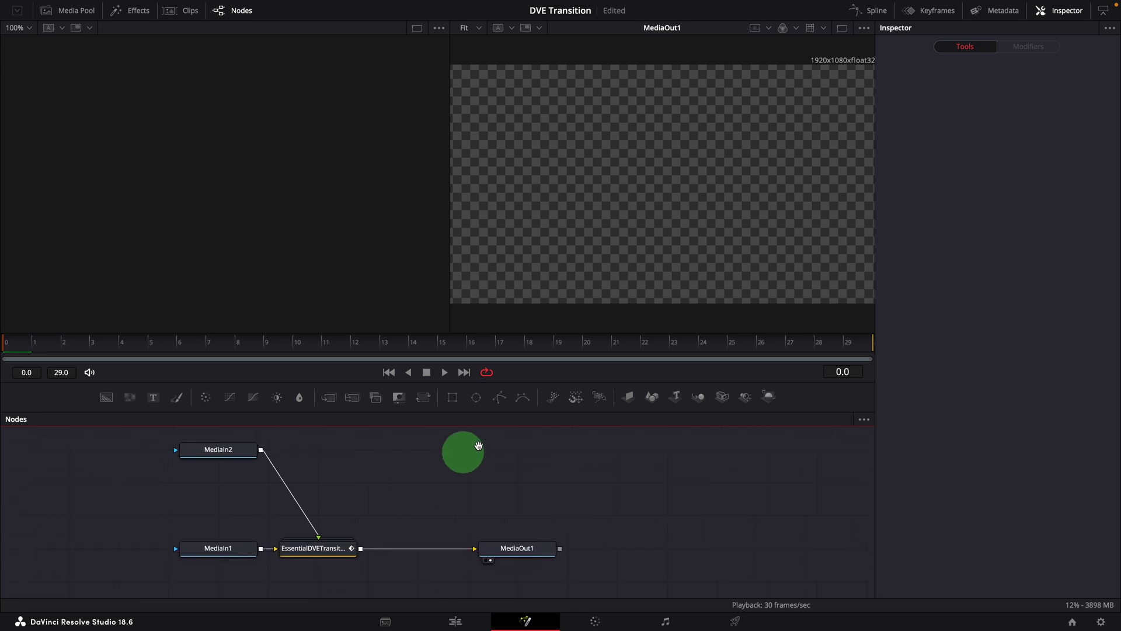
pyautogui.doubleClick(327, 547)
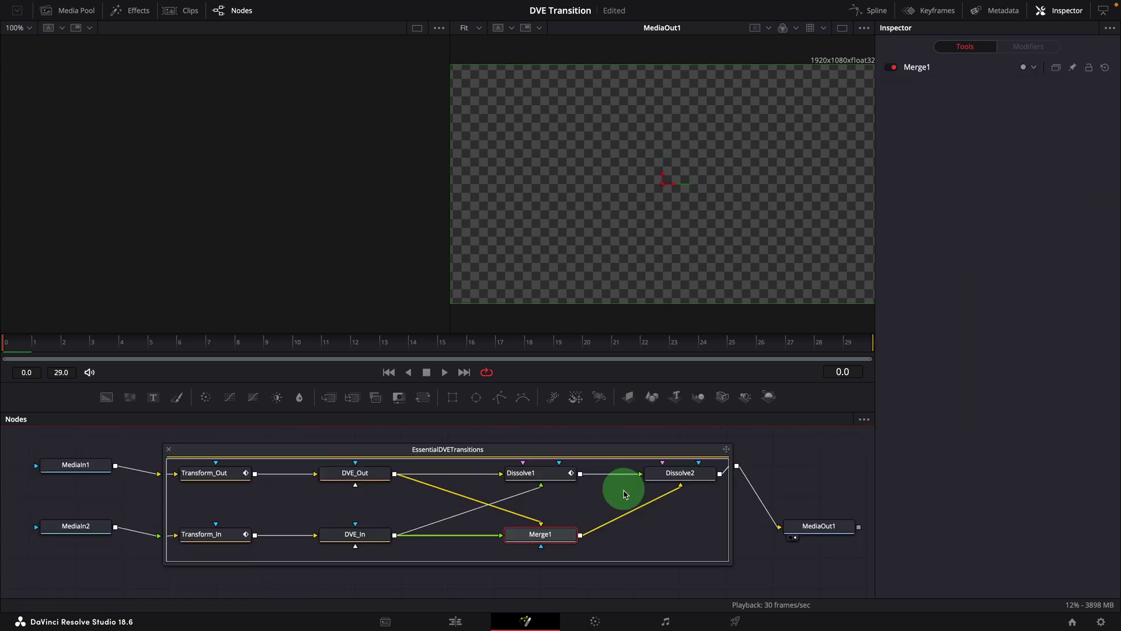
pyautogui.click(365, 474)
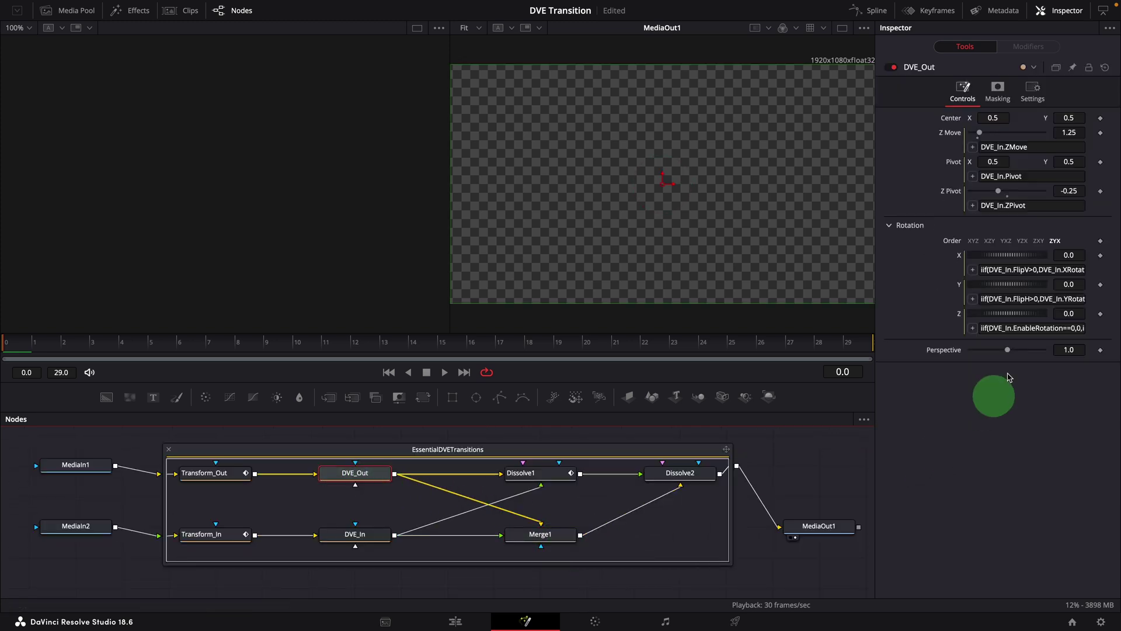
pyautogui.click(362, 535)
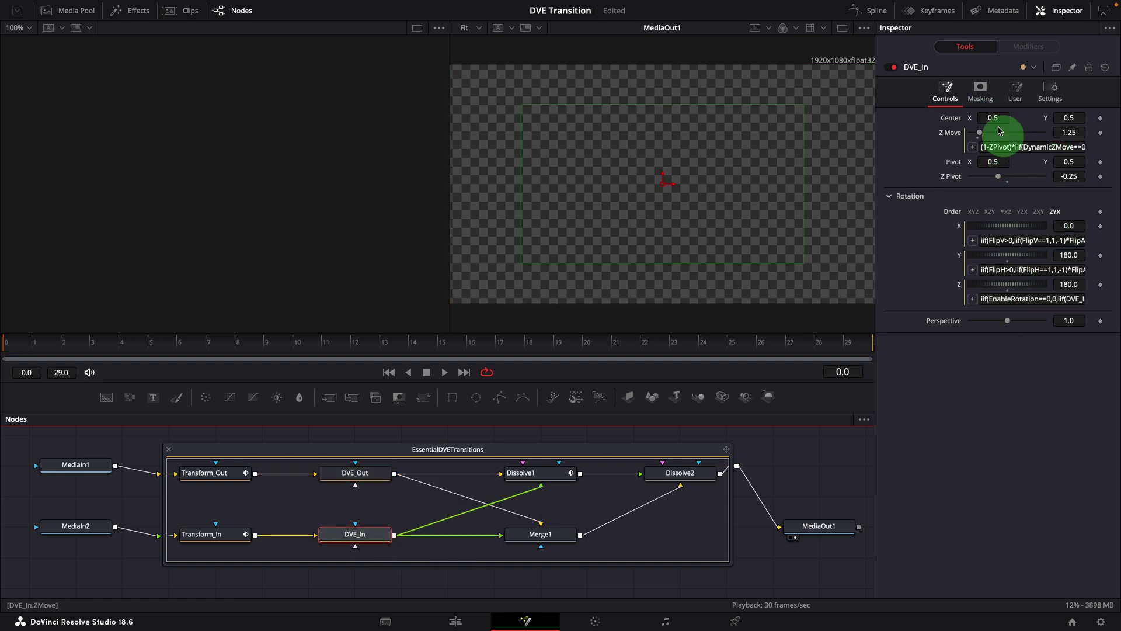
pyautogui.click(1014, 91)
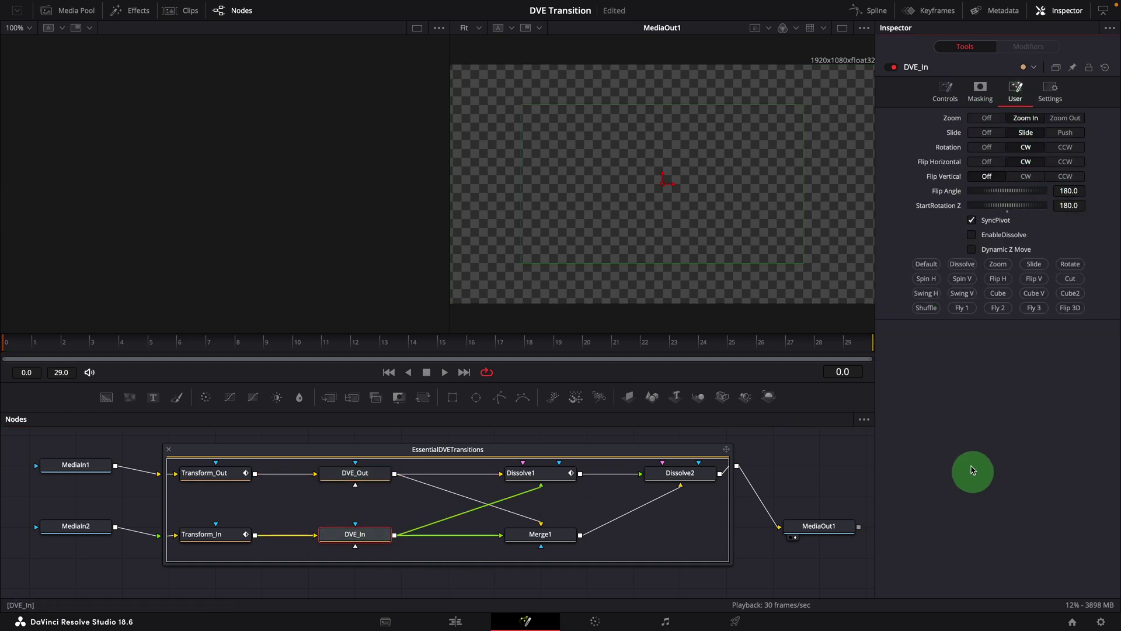
pyautogui.click(538, 474)
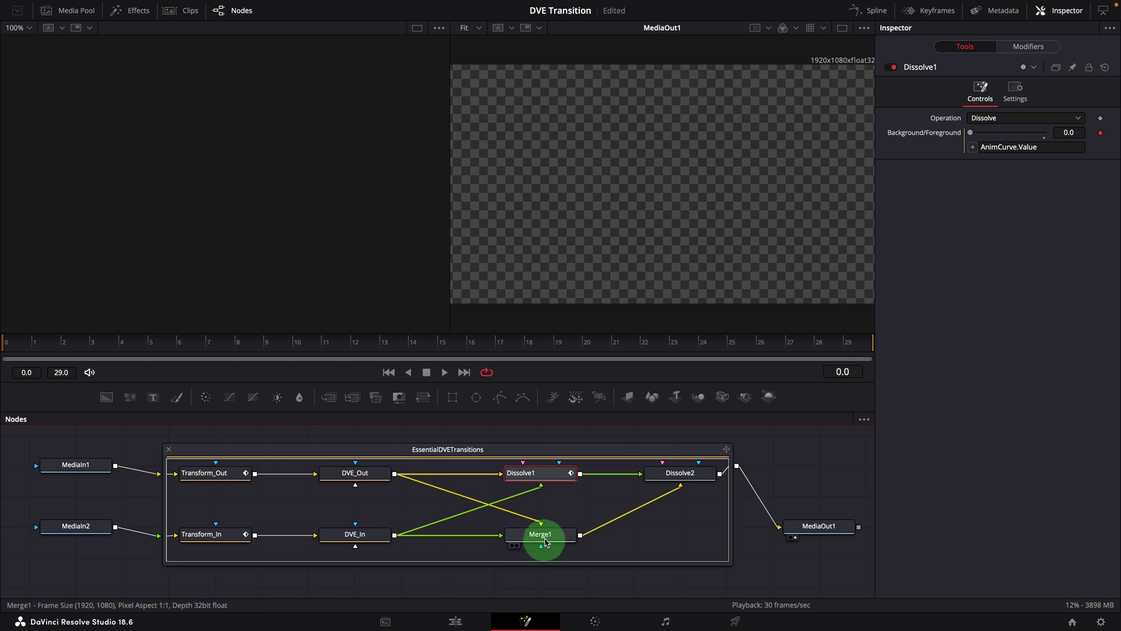